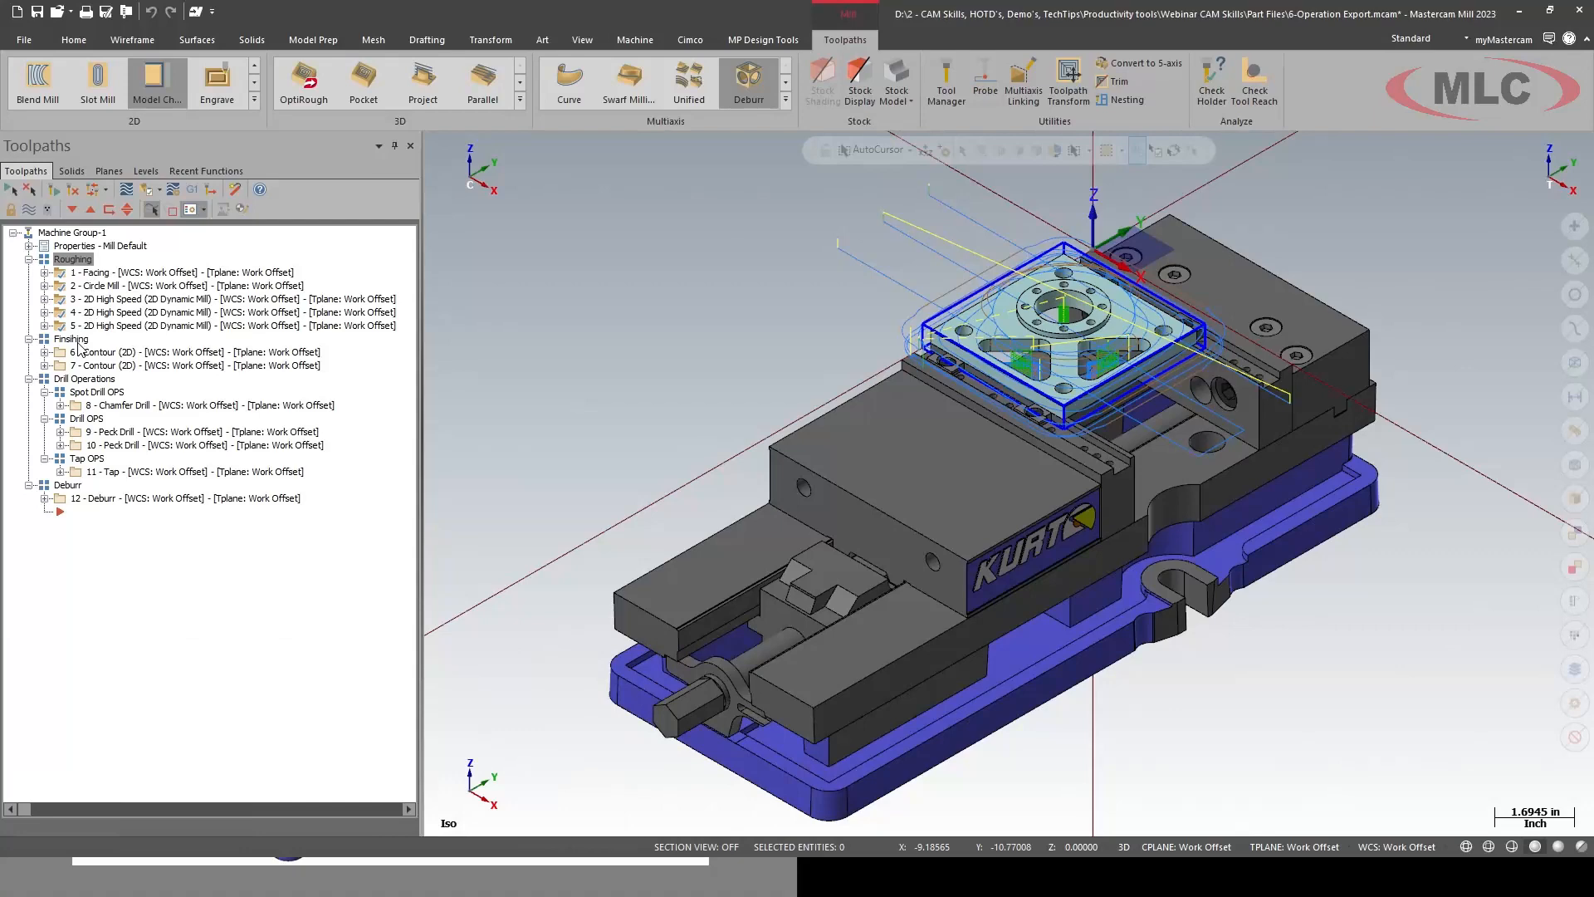
- Review the Finishing, Drill Operations and Deburr toolpaths on the part, and check the part's tools in the Tool Manager
{"action": "left_click", "coordinate": [73, 339]}
{"action": "left_click", "coordinate": [97, 382]}
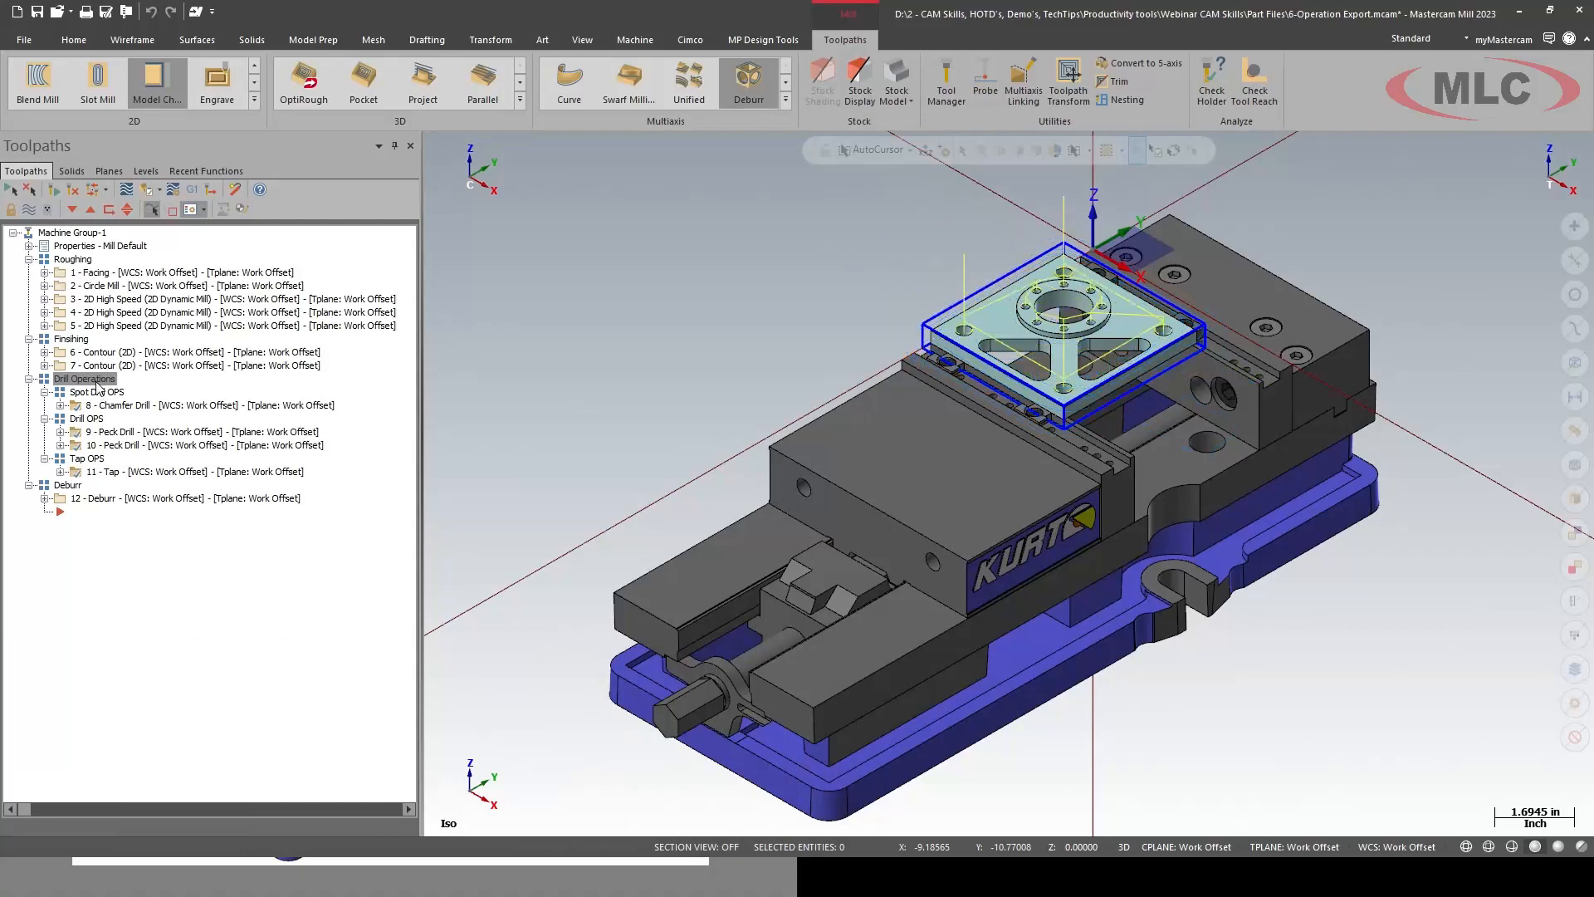
{"action": "left_click", "coordinate": [113, 498]}
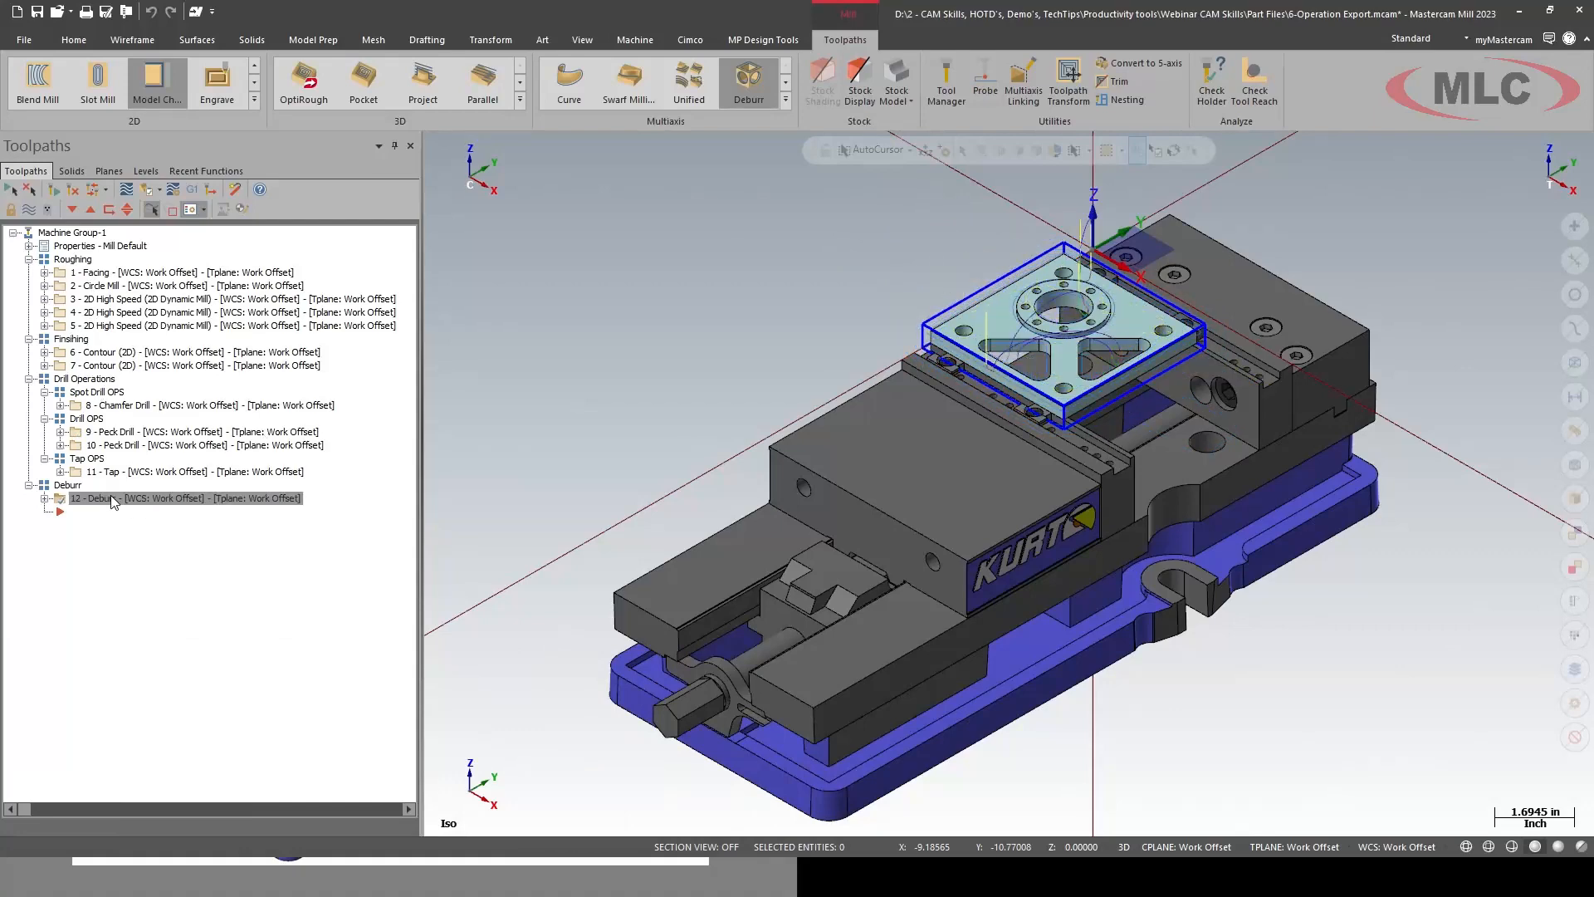
{"action": "scroll", "coordinate": [1004, 436], "scroll_direction": "down", "scroll_amount": 2}
{"action": "scroll", "coordinate": [1004, 436], "scroll_direction": "up", "scroll_amount": 1}
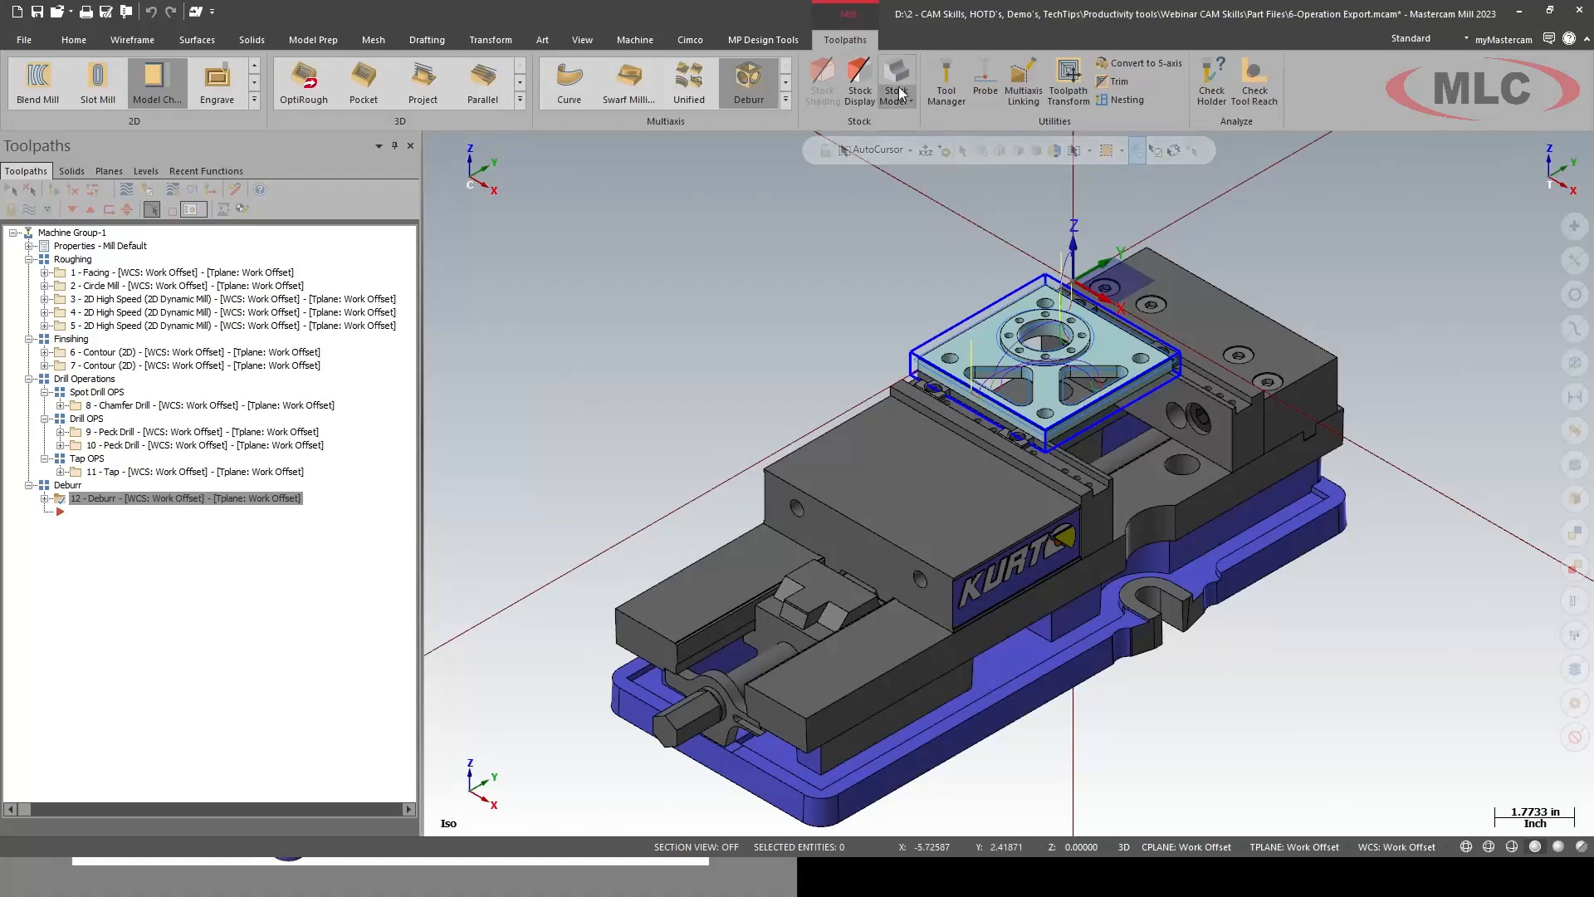
{"action": "left_click", "coordinate": [947, 81]}
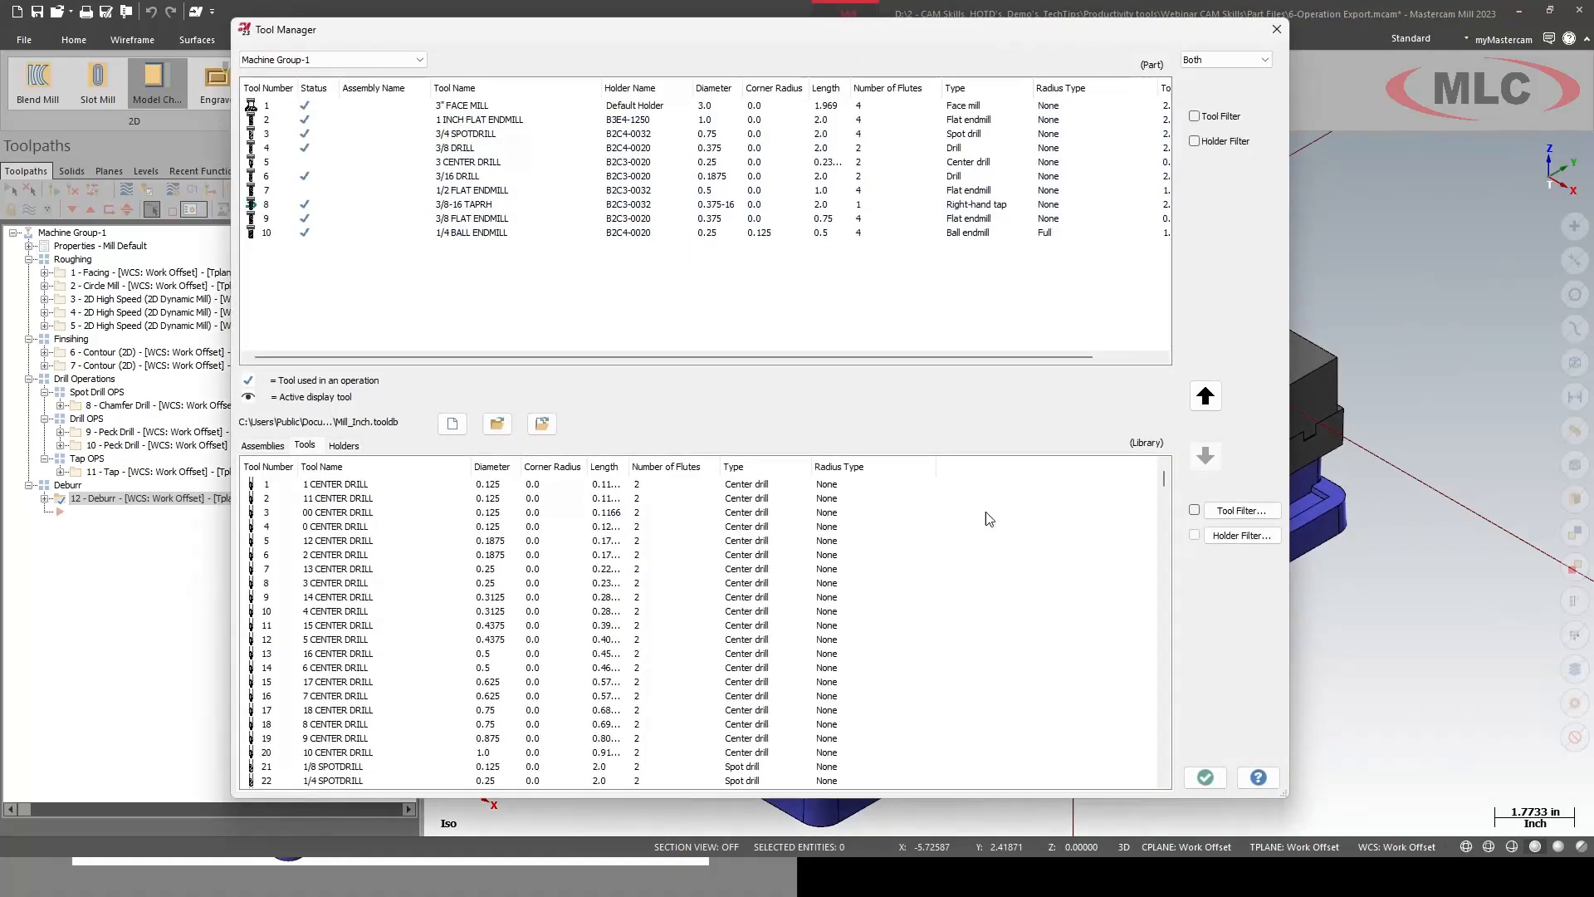
{"action": "left_click", "coordinate": [1206, 777]}
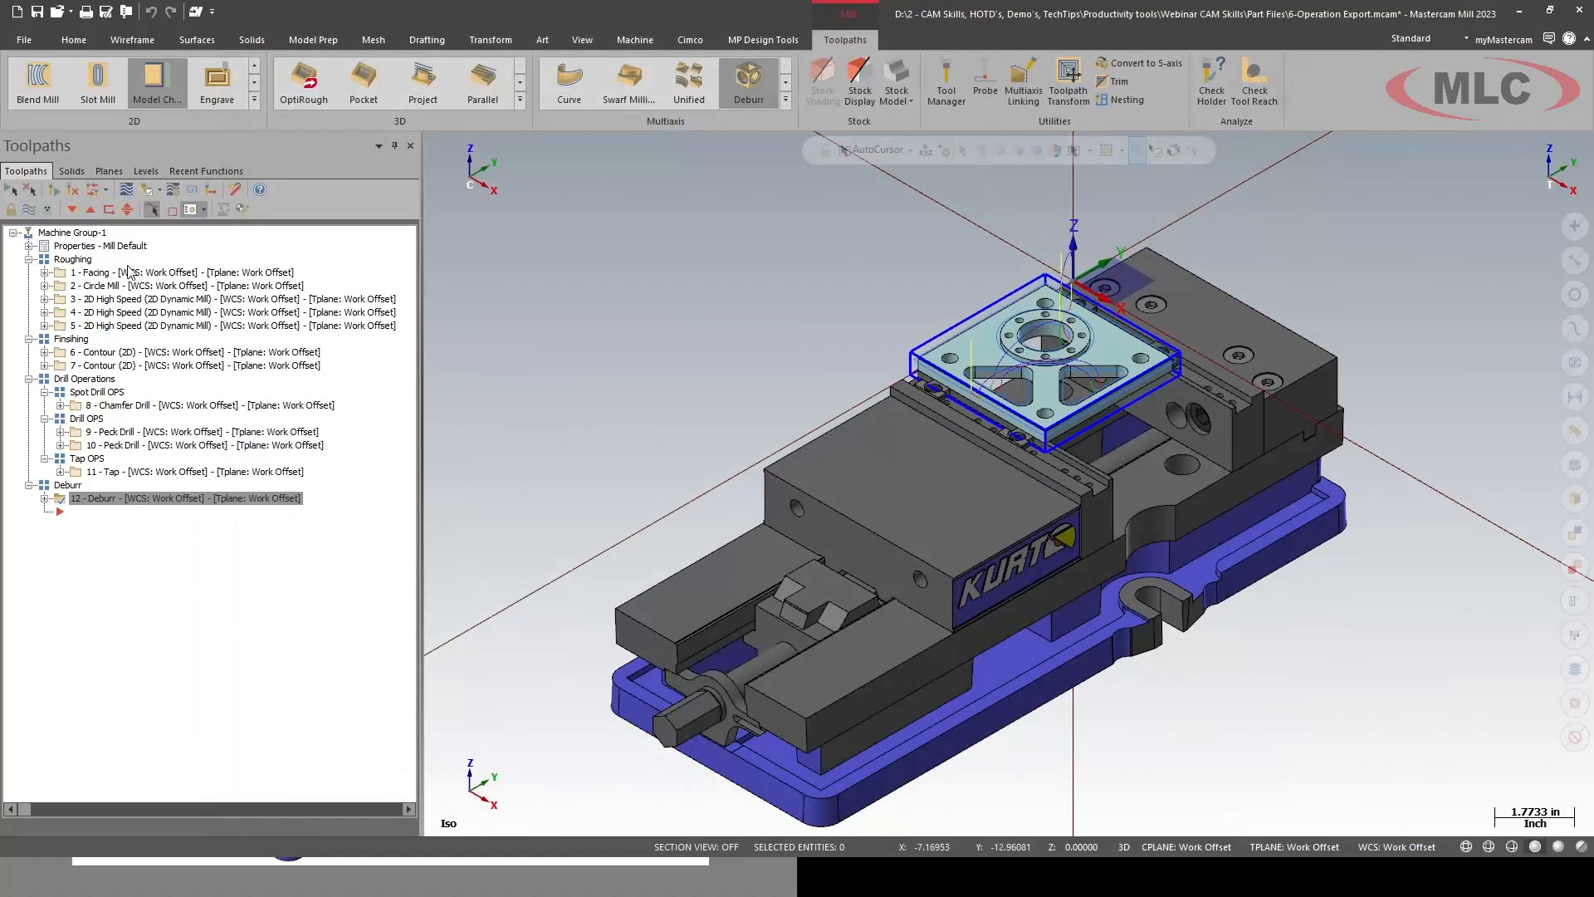
- Start exporting the Roughing group's operations, with the Steel folder inside Webinar CAM Skills > Part Files as the destination
{"action": "left_click", "coordinate": [70, 259]}
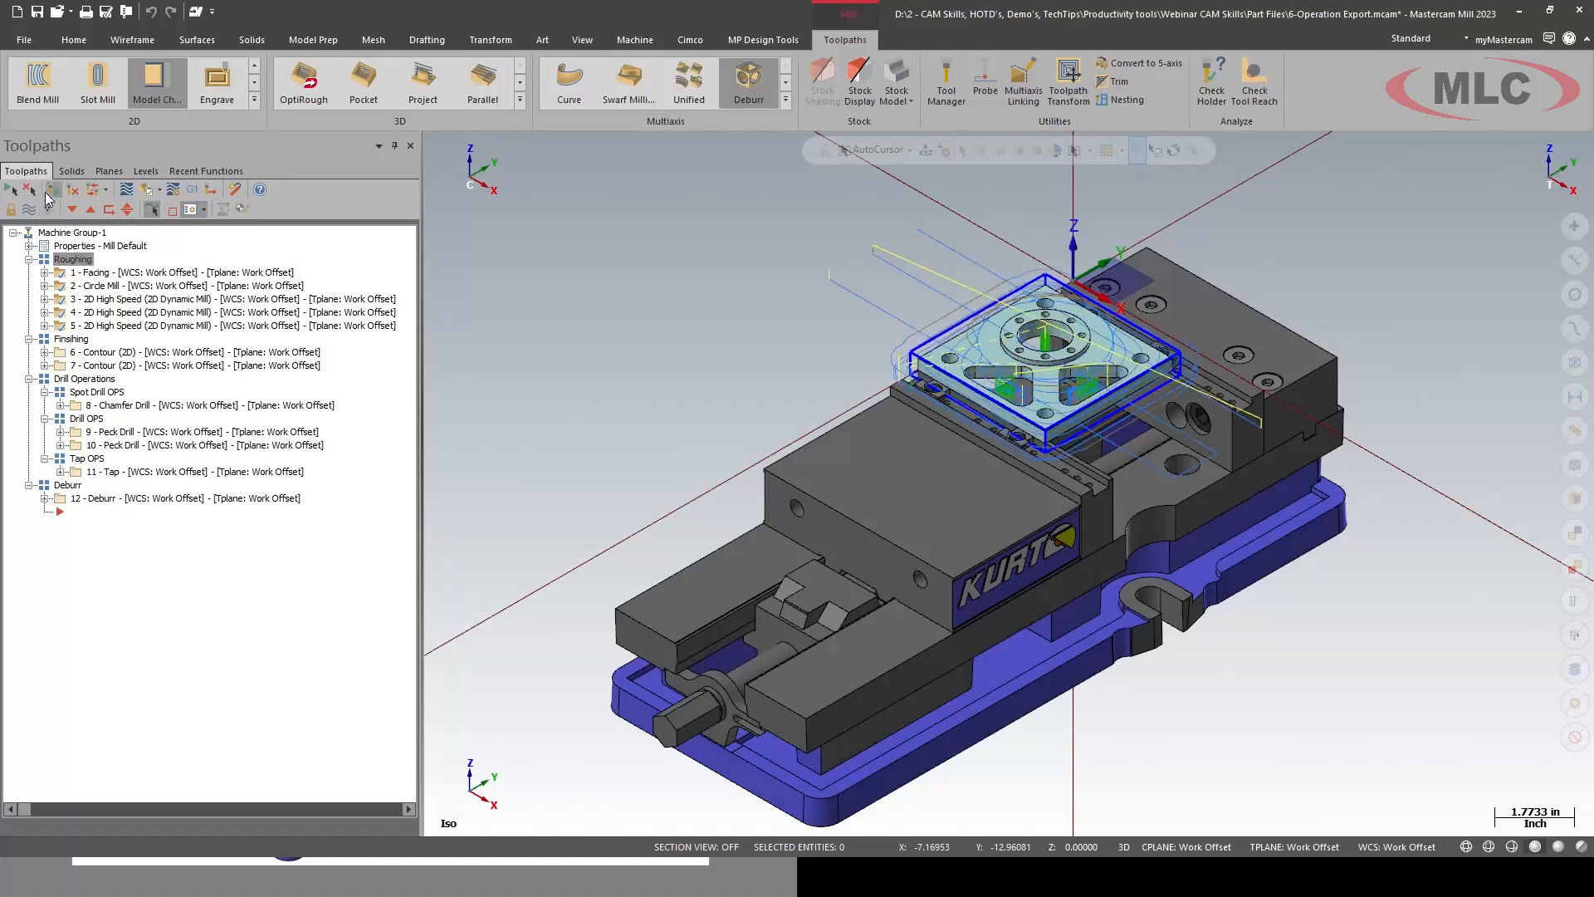
{"action": "right_click", "coordinate": [115, 286]}
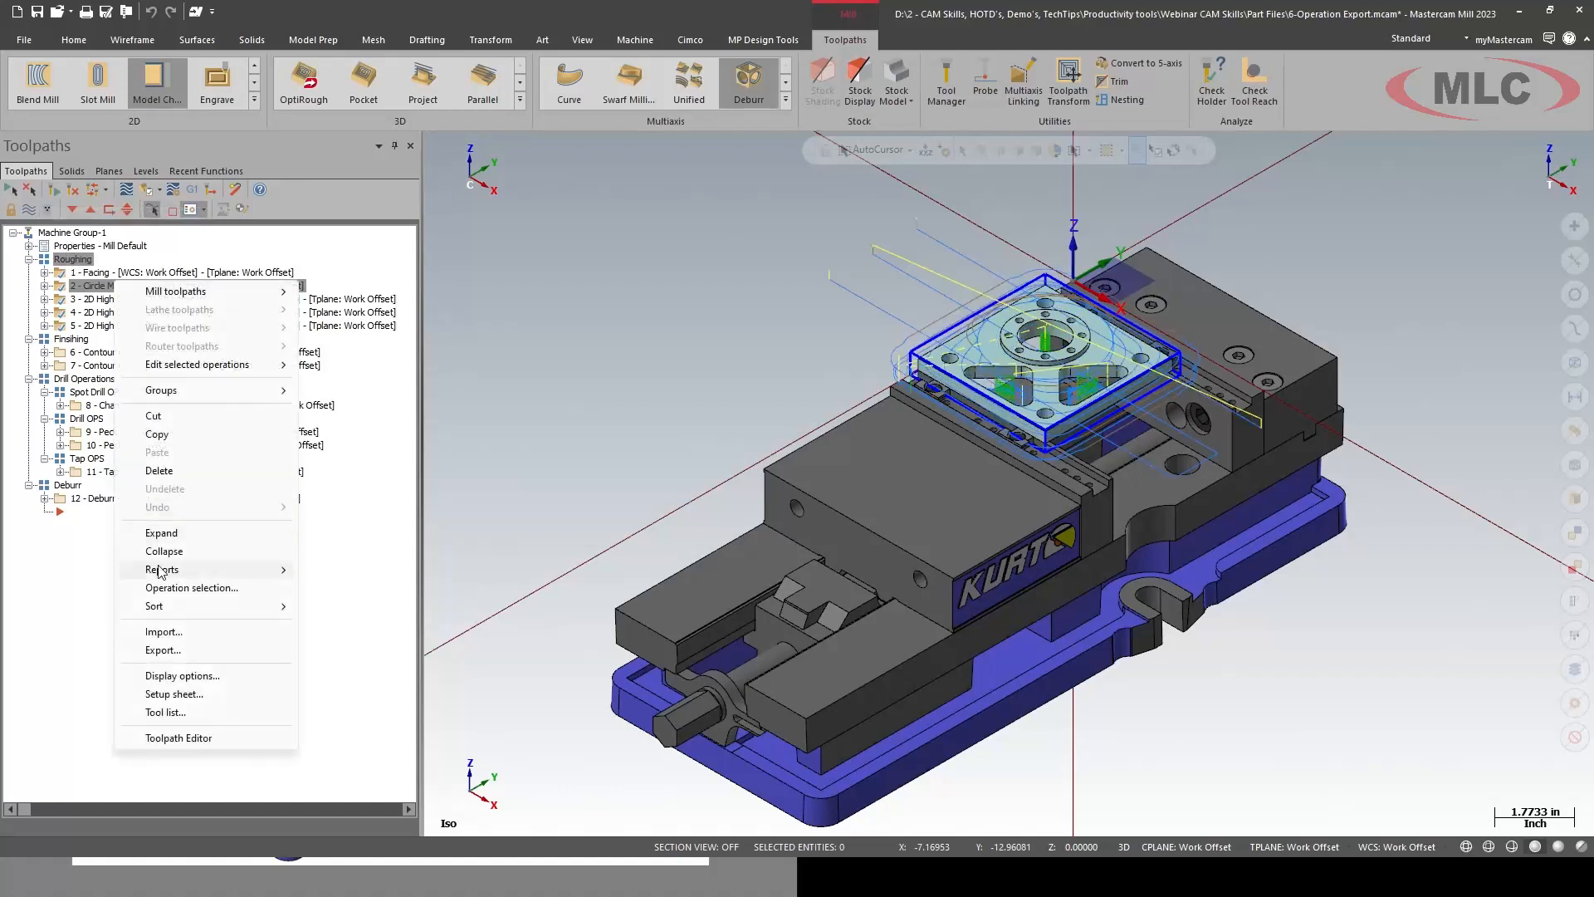
{"action": "left_click", "coordinate": [183, 651]}
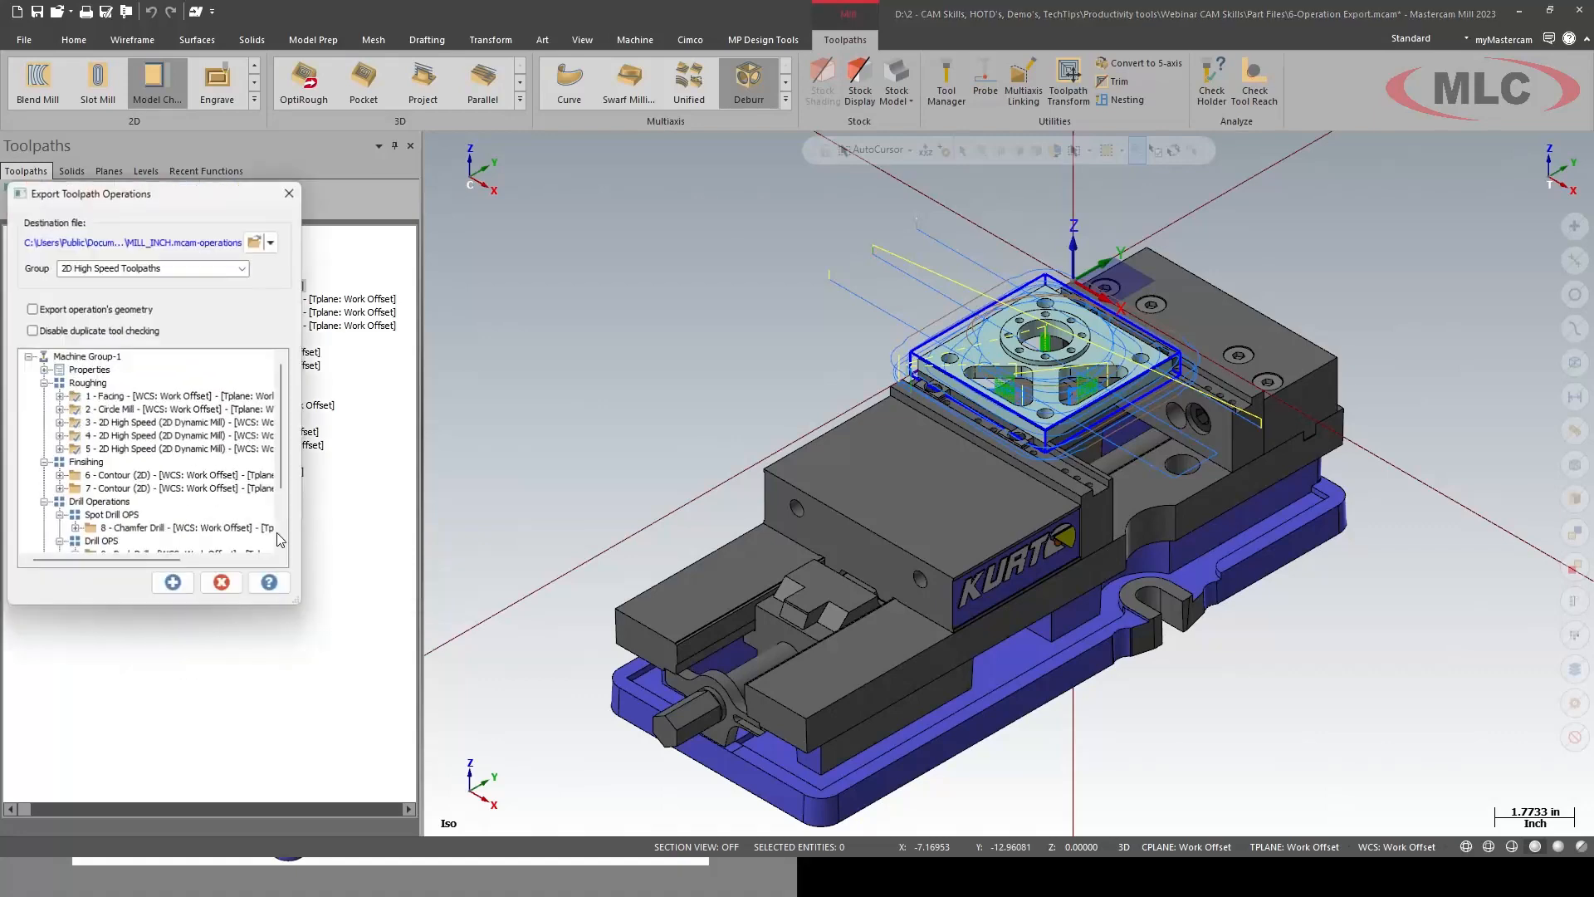
{"action": "left_click", "coordinate": [255, 241]}
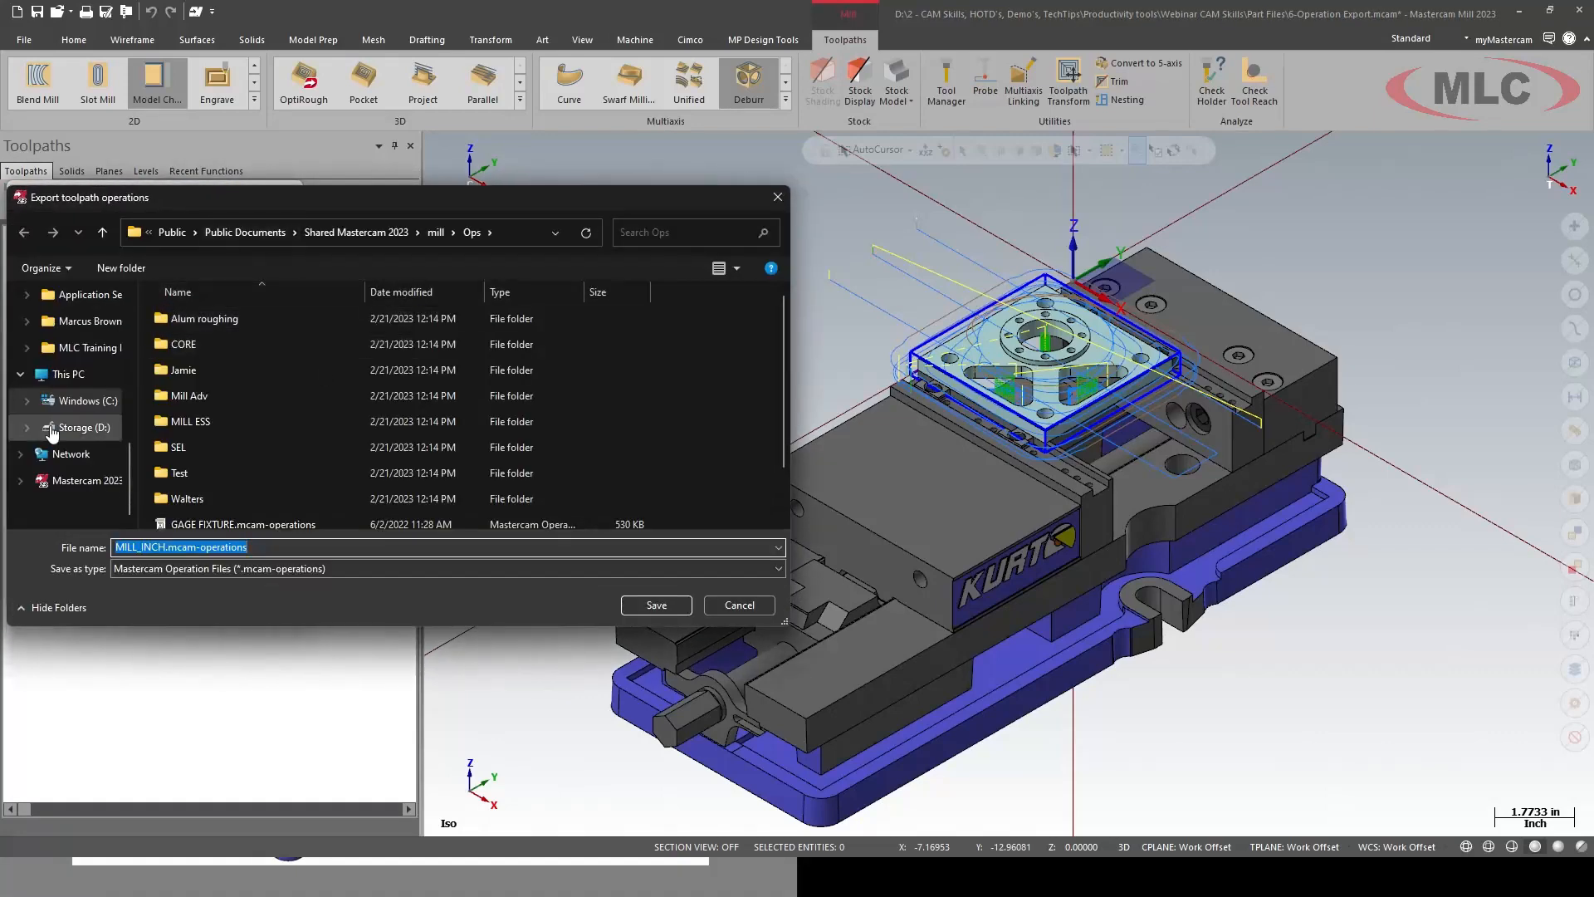
{"action": "scroll", "coordinate": [66, 369], "scroll_direction": "up", "scroll_amount": 5}
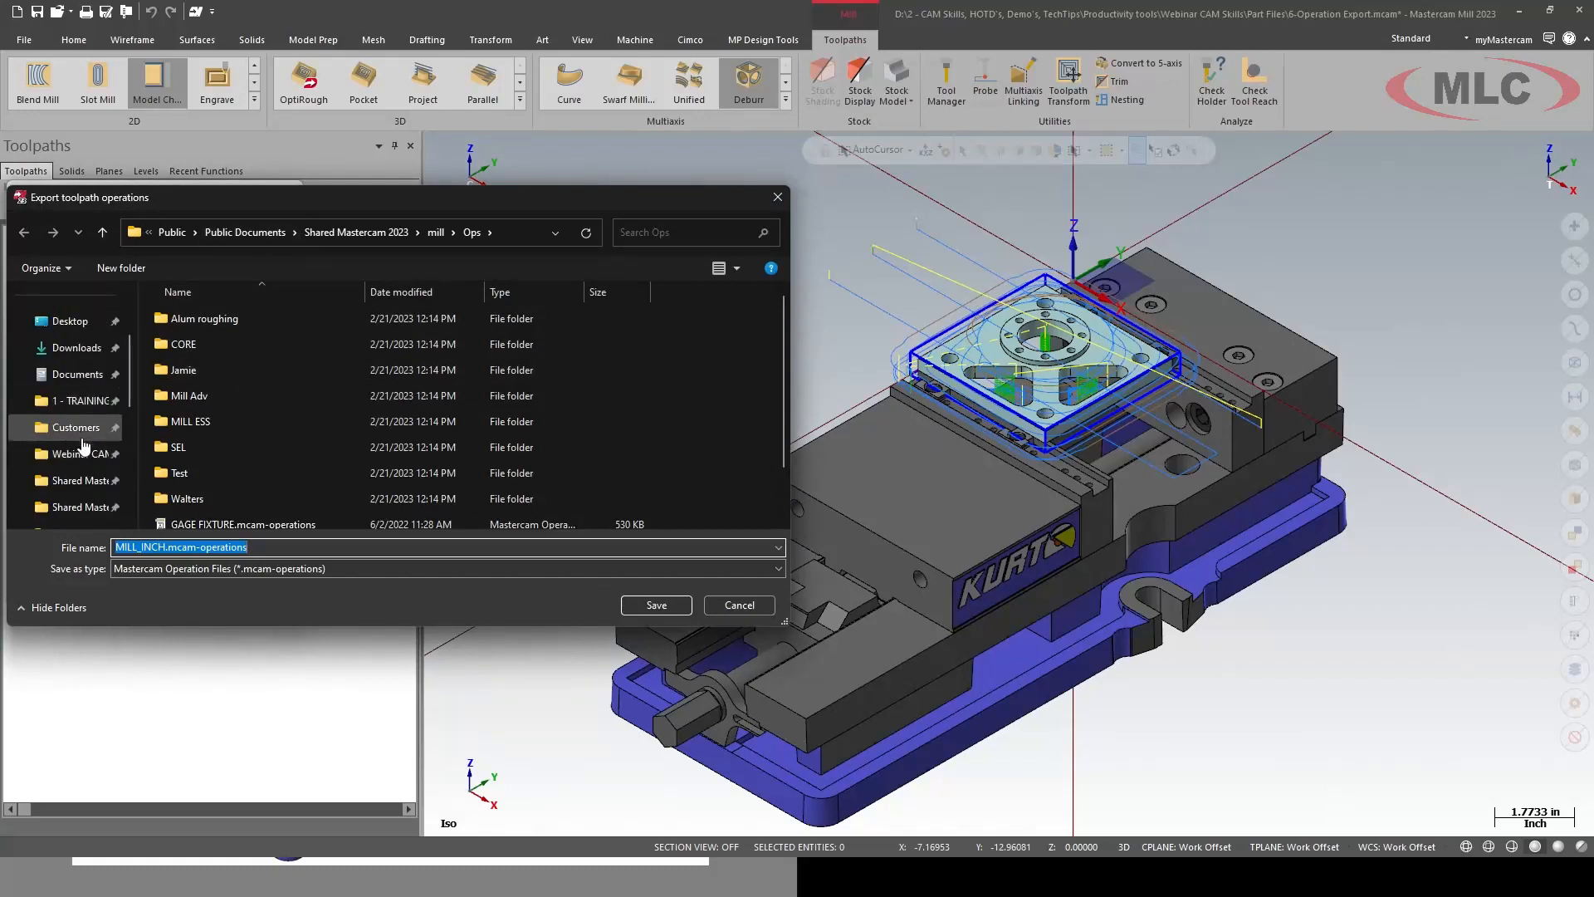
{"action": "left_click", "coordinate": [80, 454]}
{"action": "double_click", "coordinate": [194, 317]}
{"action": "double_click", "coordinate": [194, 316]}
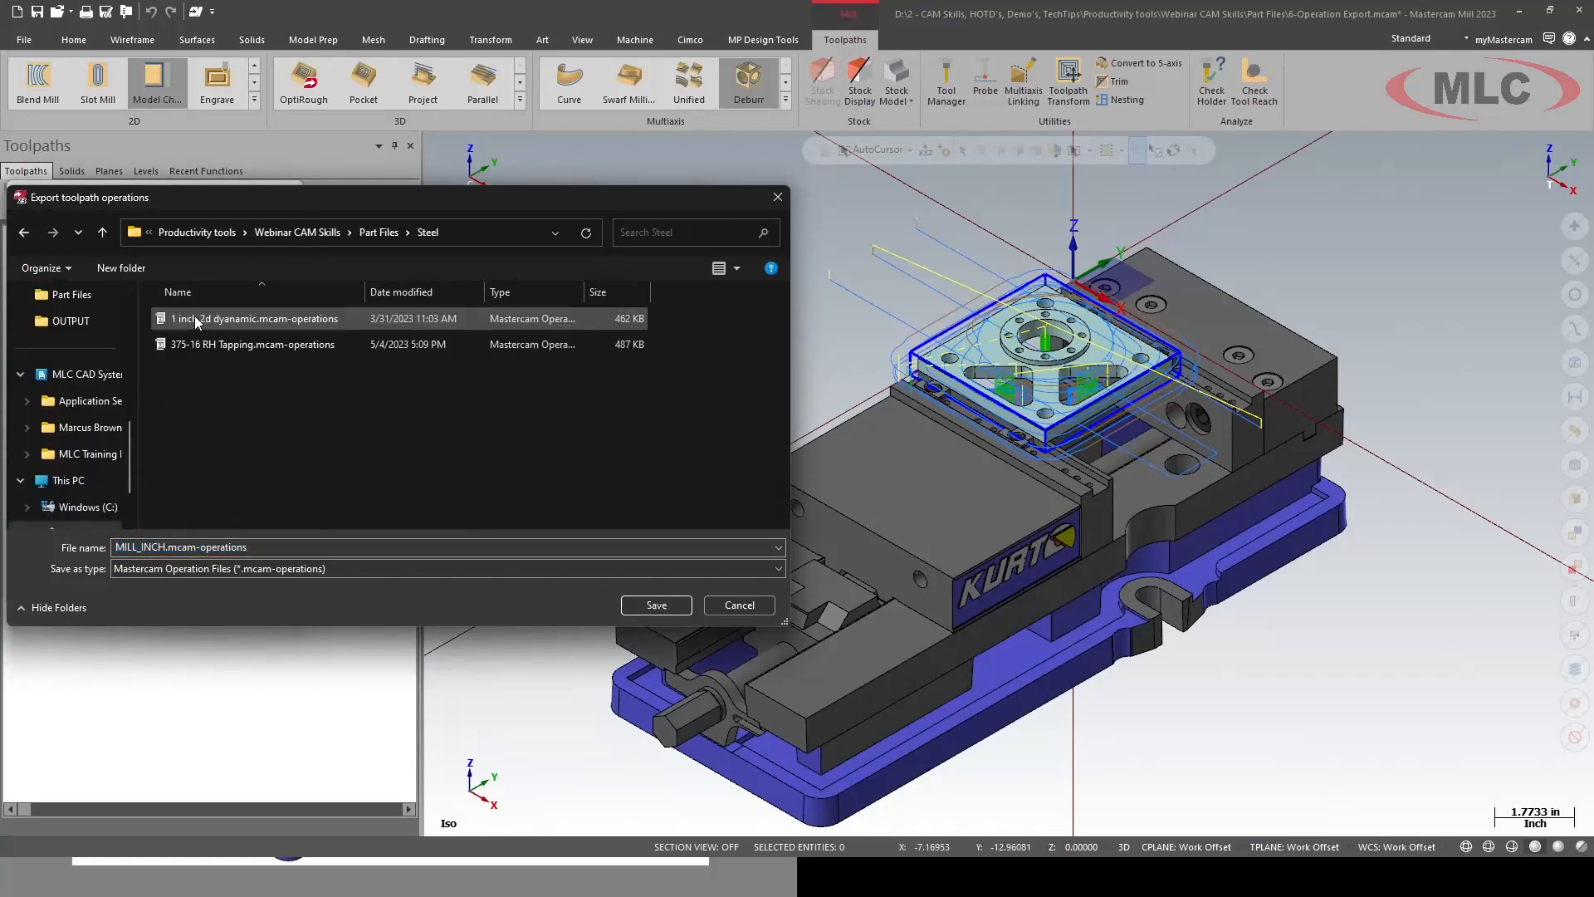
- Name the operations file ROUGHING, save it, and export the roughing operations to it
{"action": "left_click", "coordinate": [177, 546]}
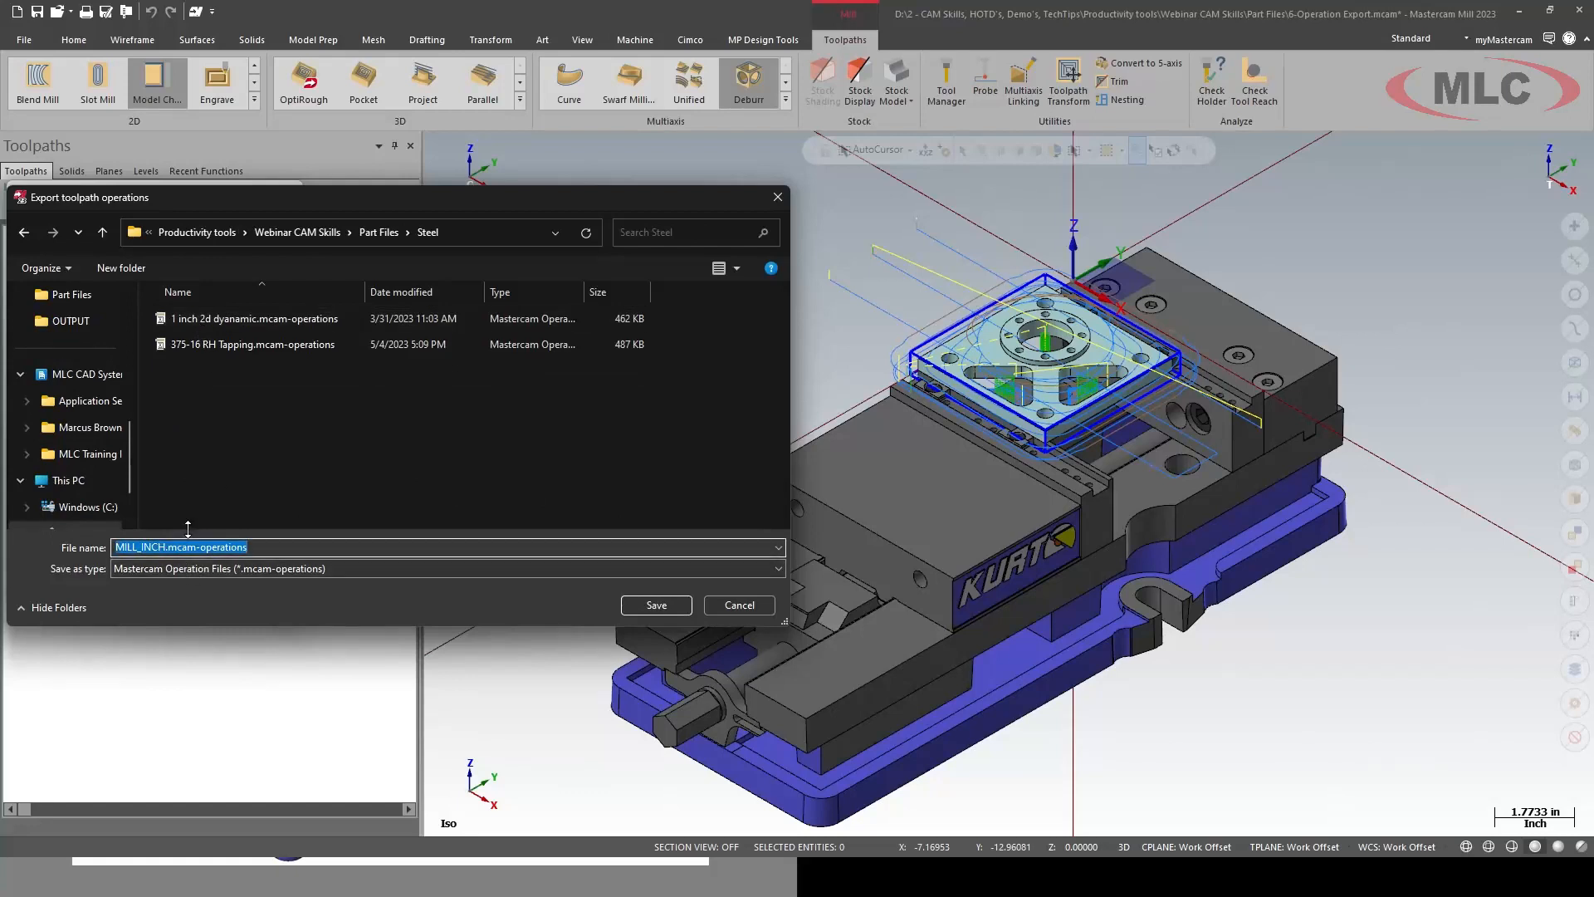
{"action": "type", "text": "rOU"}
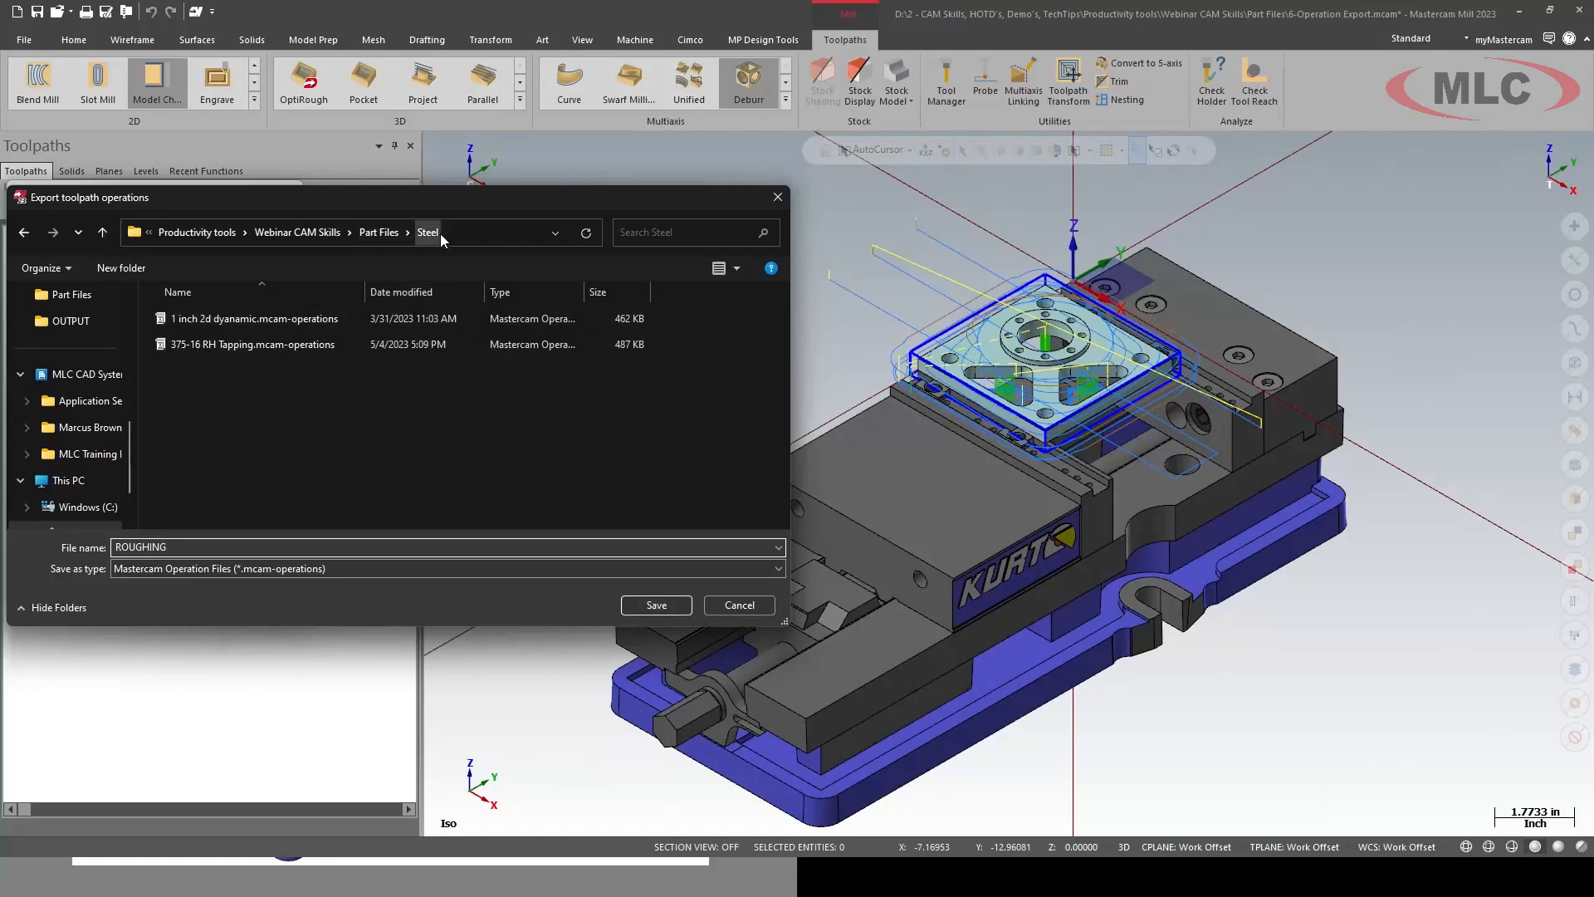
{"action": "key", "text": "ctrl"}
{"action": "left_click", "coordinate": [639, 607]}
{"action": "left_click", "coordinate": [172, 584]}
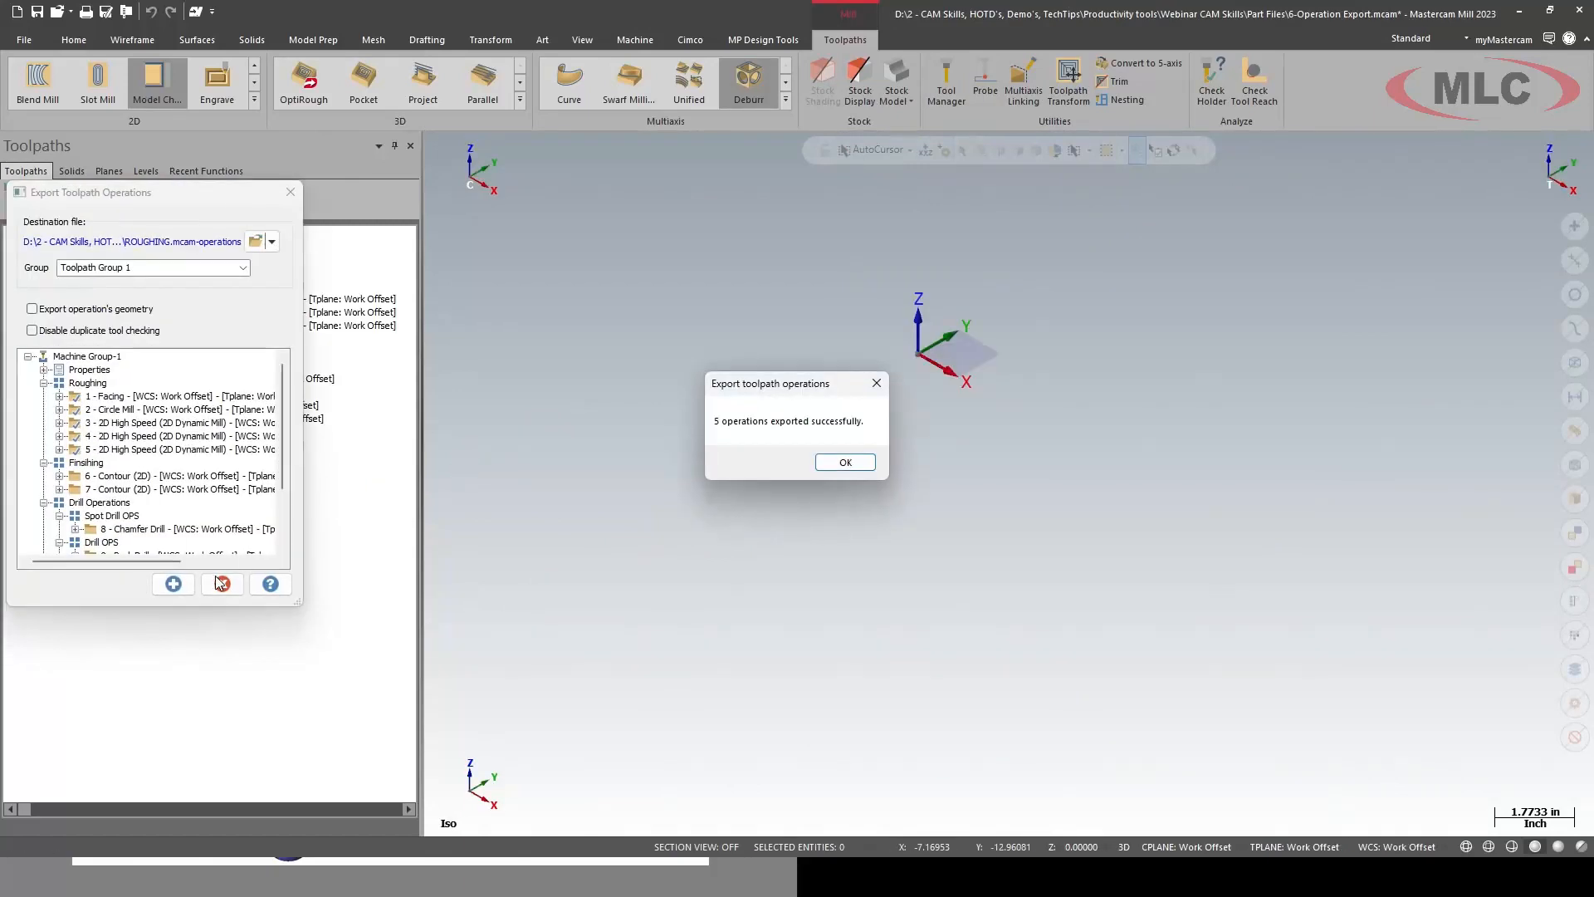
{"action": "left_click", "coordinate": [858, 466]}
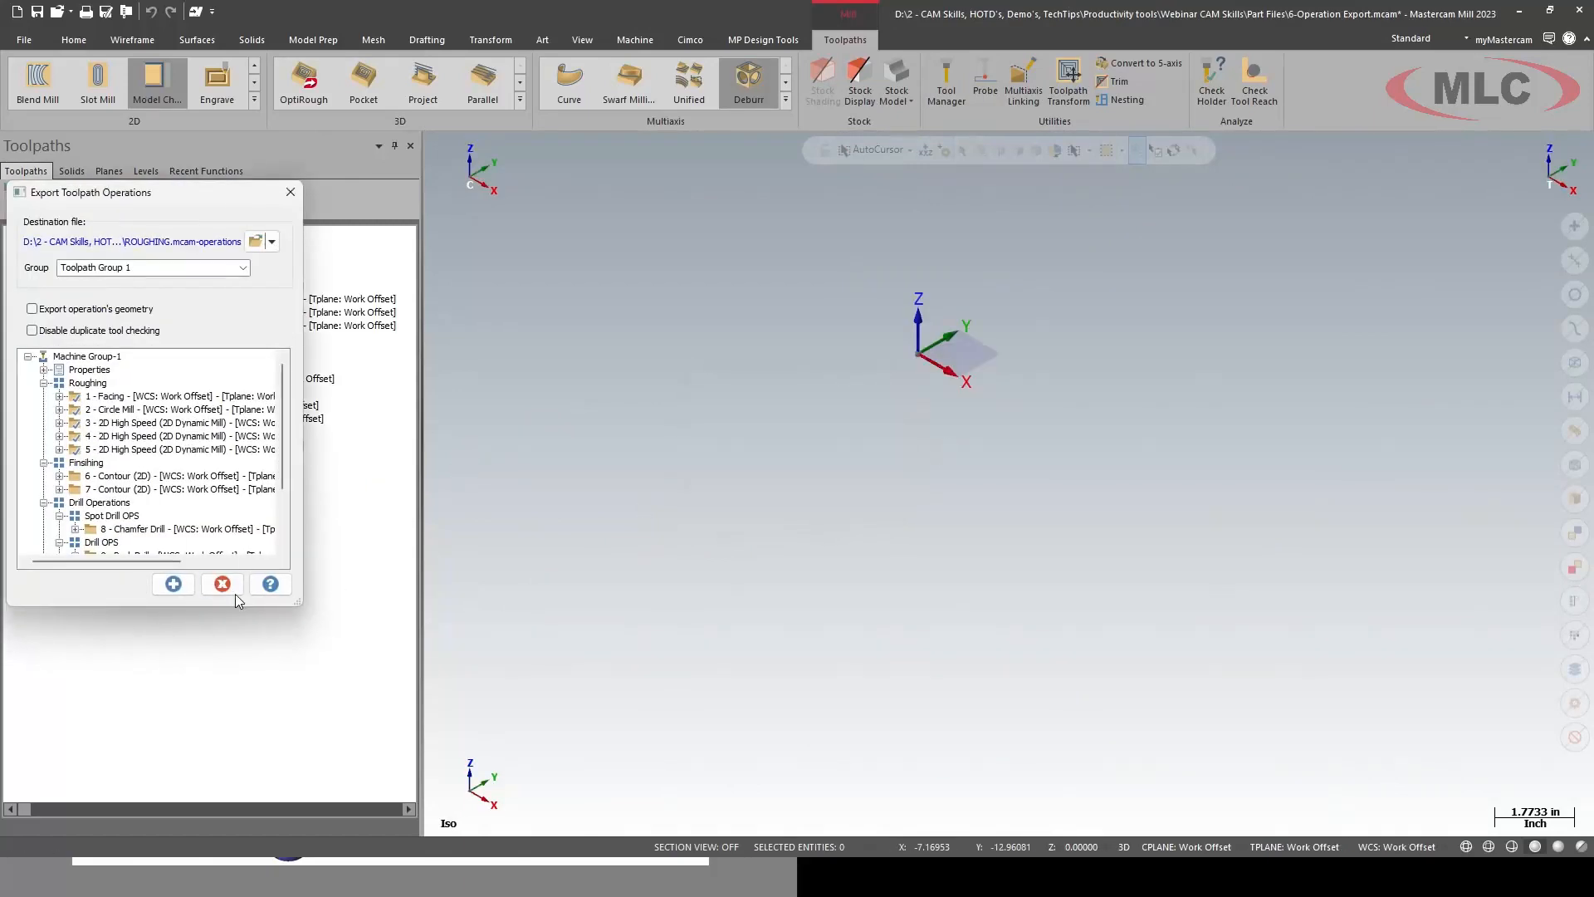
{"action": "left_click", "coordinate": [222, 584]}
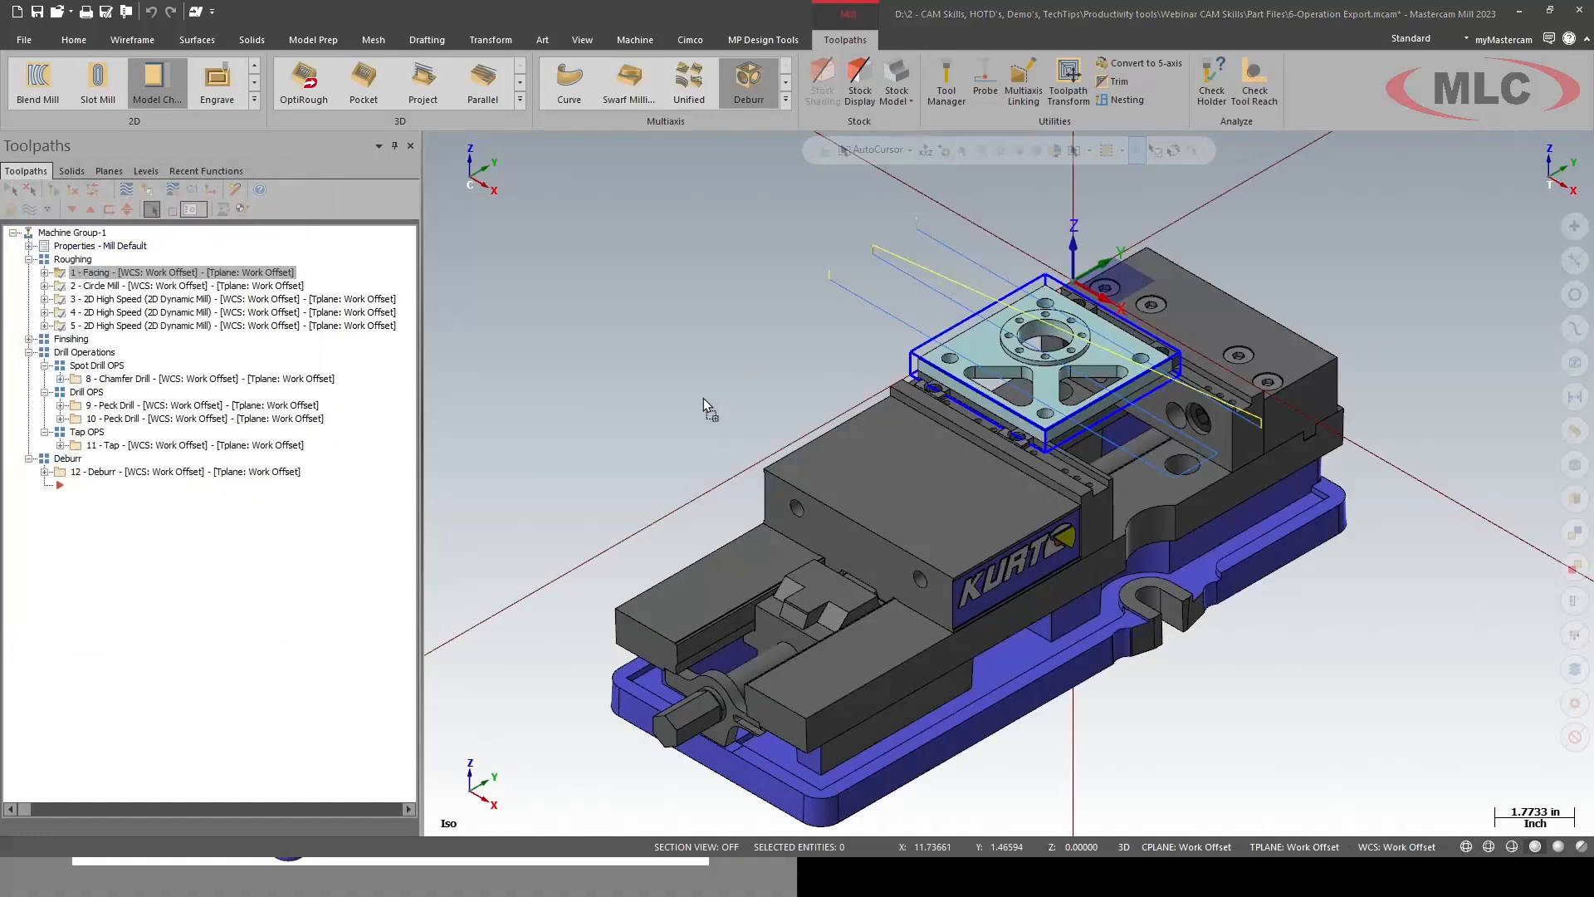
- Open the part file 7-Operation Import.mcam and check its tool list in the Tool Manager
{"action": "left_click_drag", "start_coordinate": [704, 397], "coordinate": [704, 398]}
{"action": "left_click", "coordinate": [844, 468]}
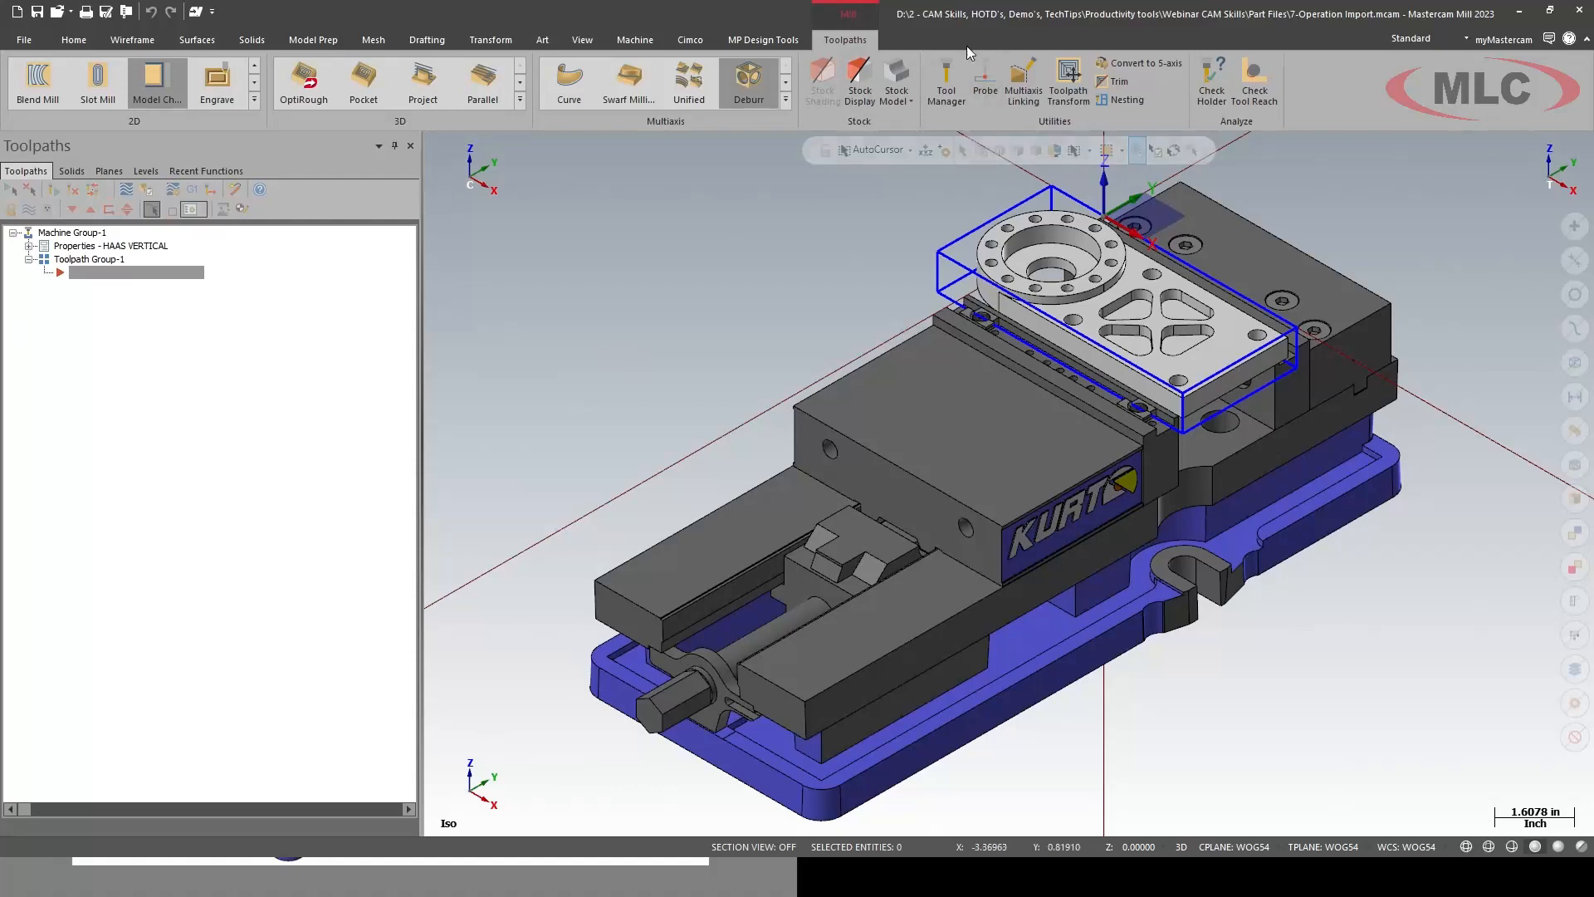
{"action": "left_click", "coordinate": [947, 83]}
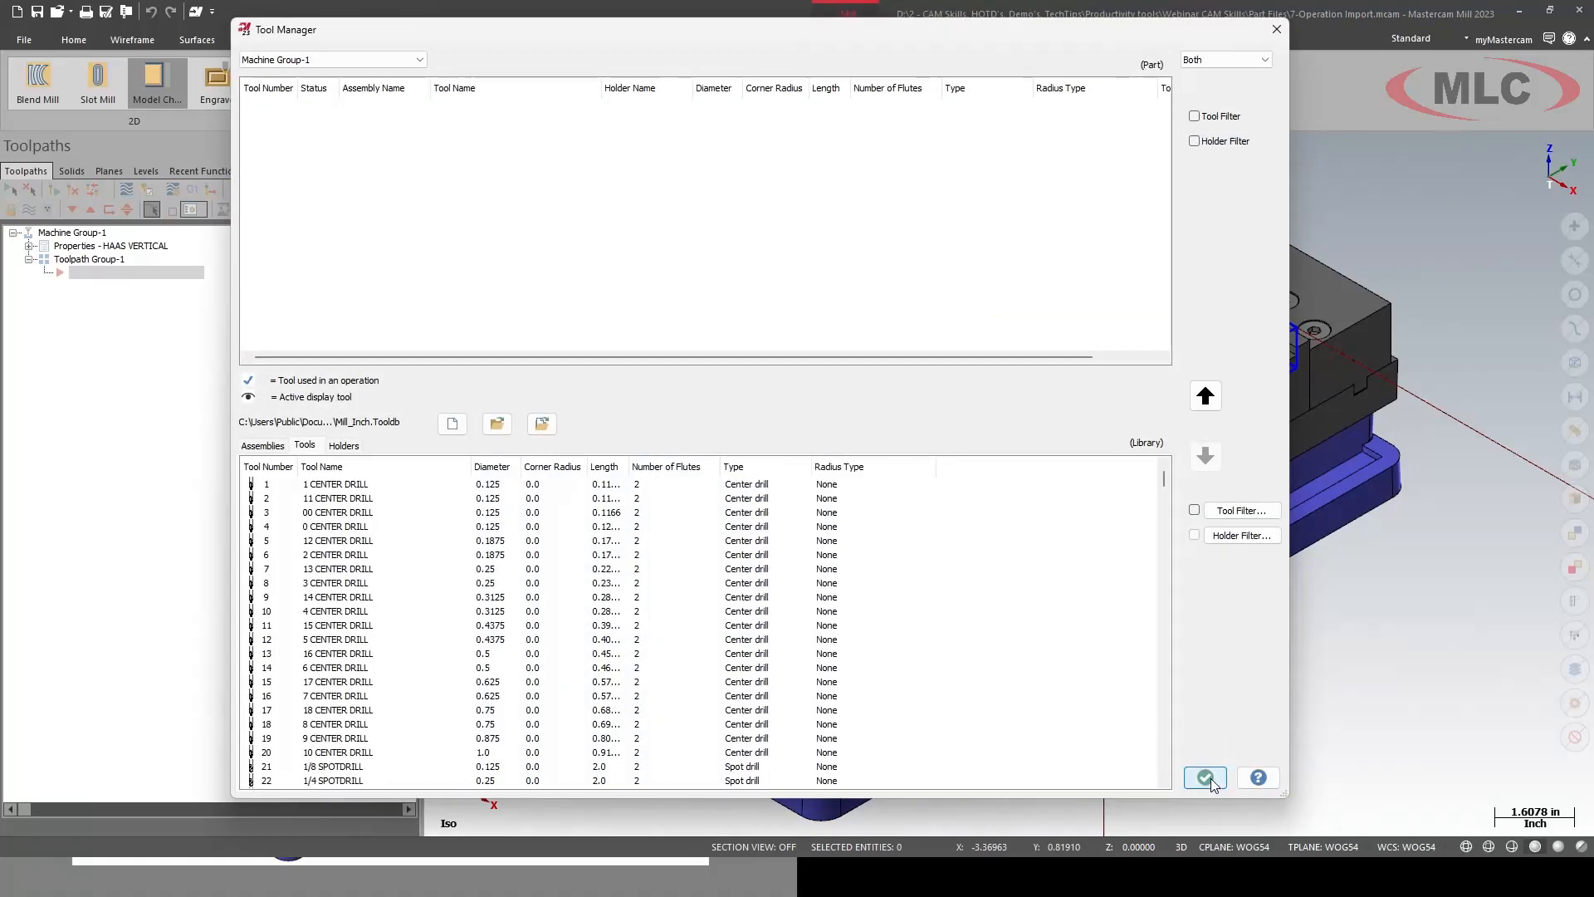
{"action": "left_click", "coordinate": [1206, 777]}
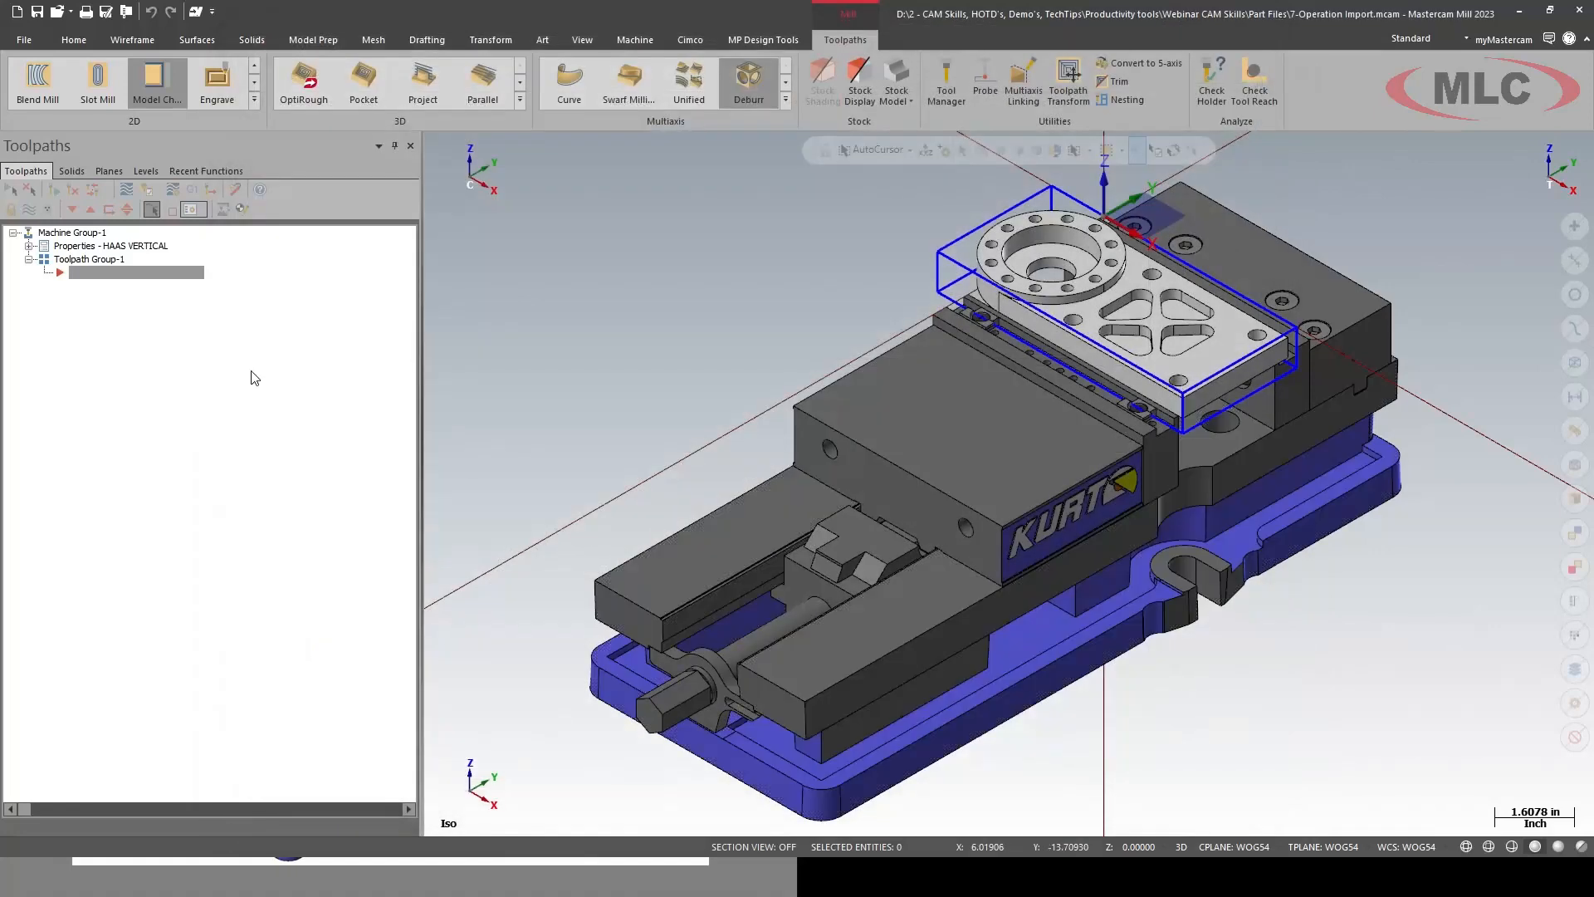
- Set up rectangular stock of 7.0 x 3.25 x 1.0 in from a bounding box around the blue wireframe block, showing wireframe entities during setup
{"action": "left_click", "coordinate": [29, 247]}
{"action": "left_click", "coordinate": [94, 286]}
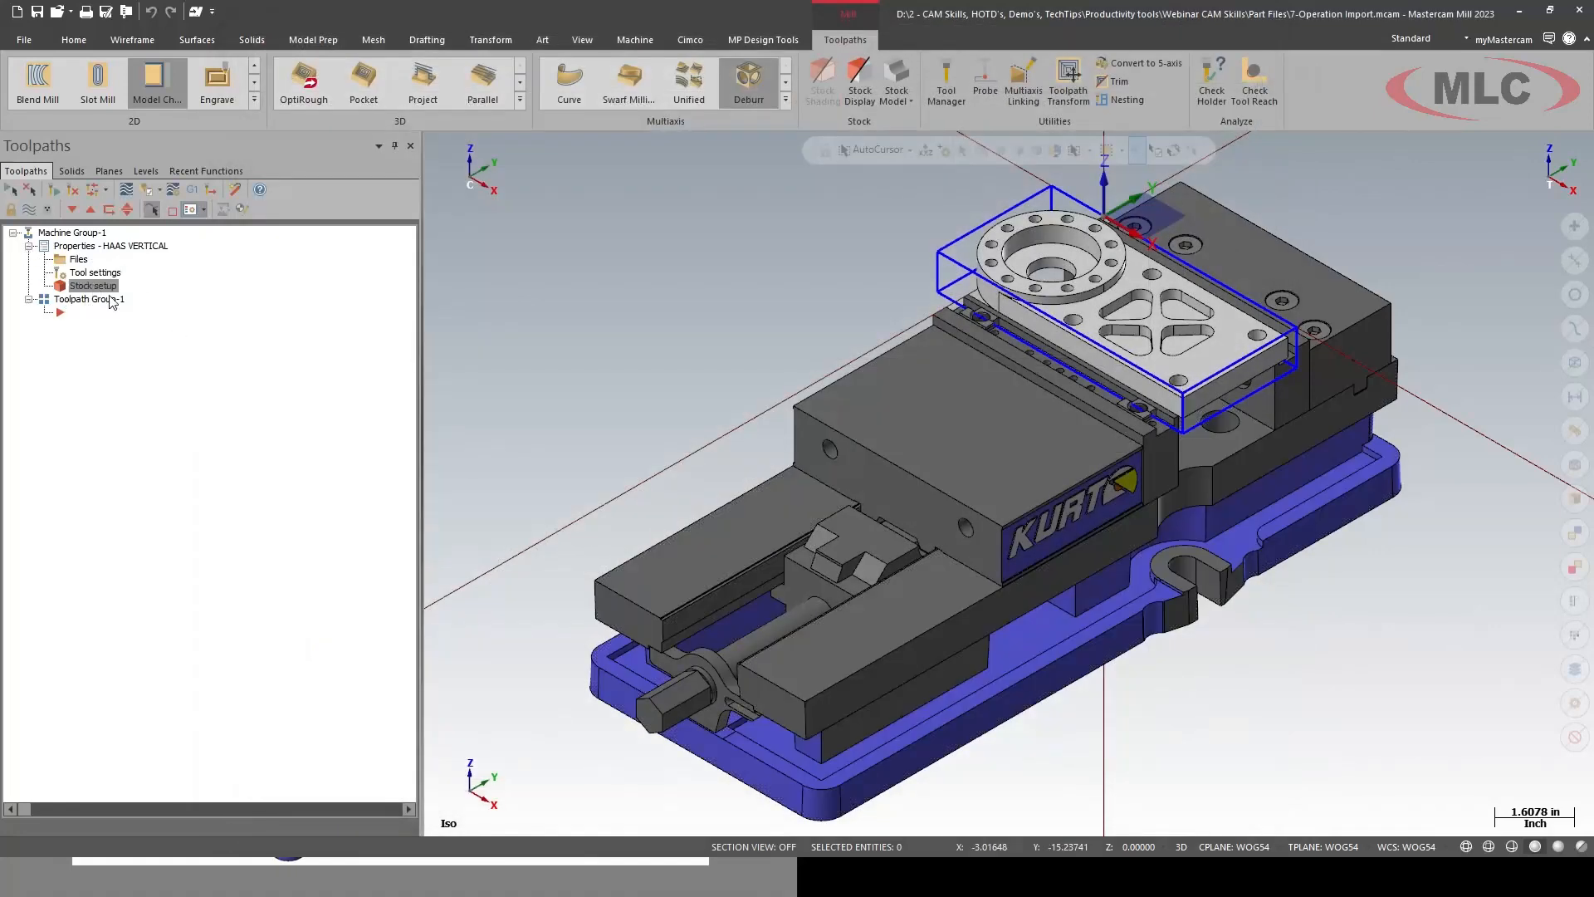
{"action": "left_click", "coordinate": [92, 472]}
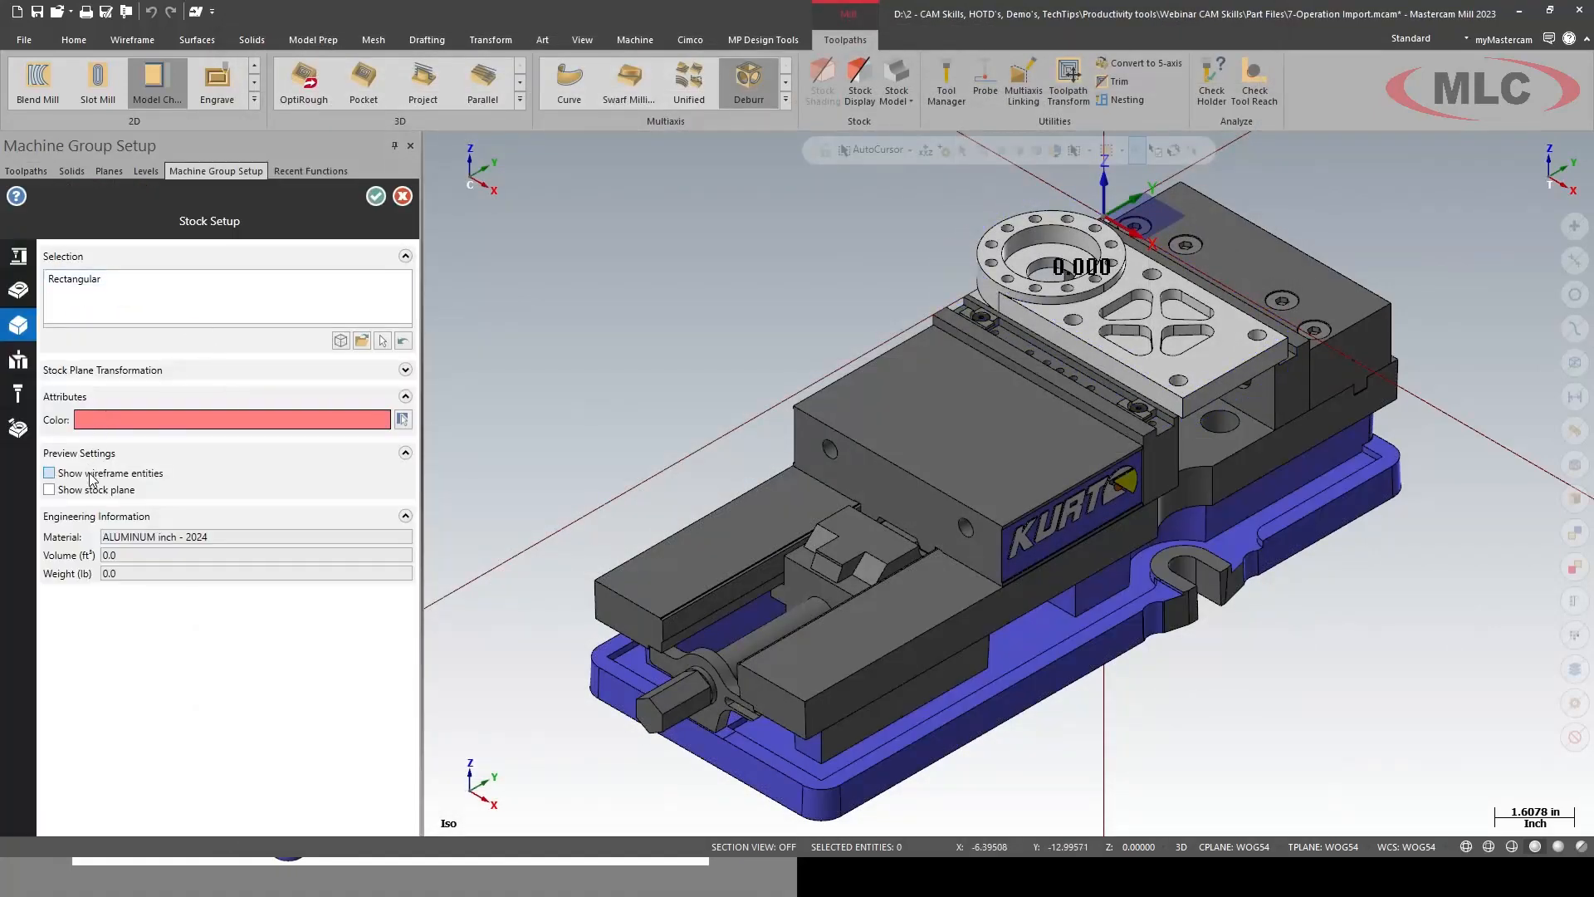
{"action": "left_click", "coordinate": [340, 341]}
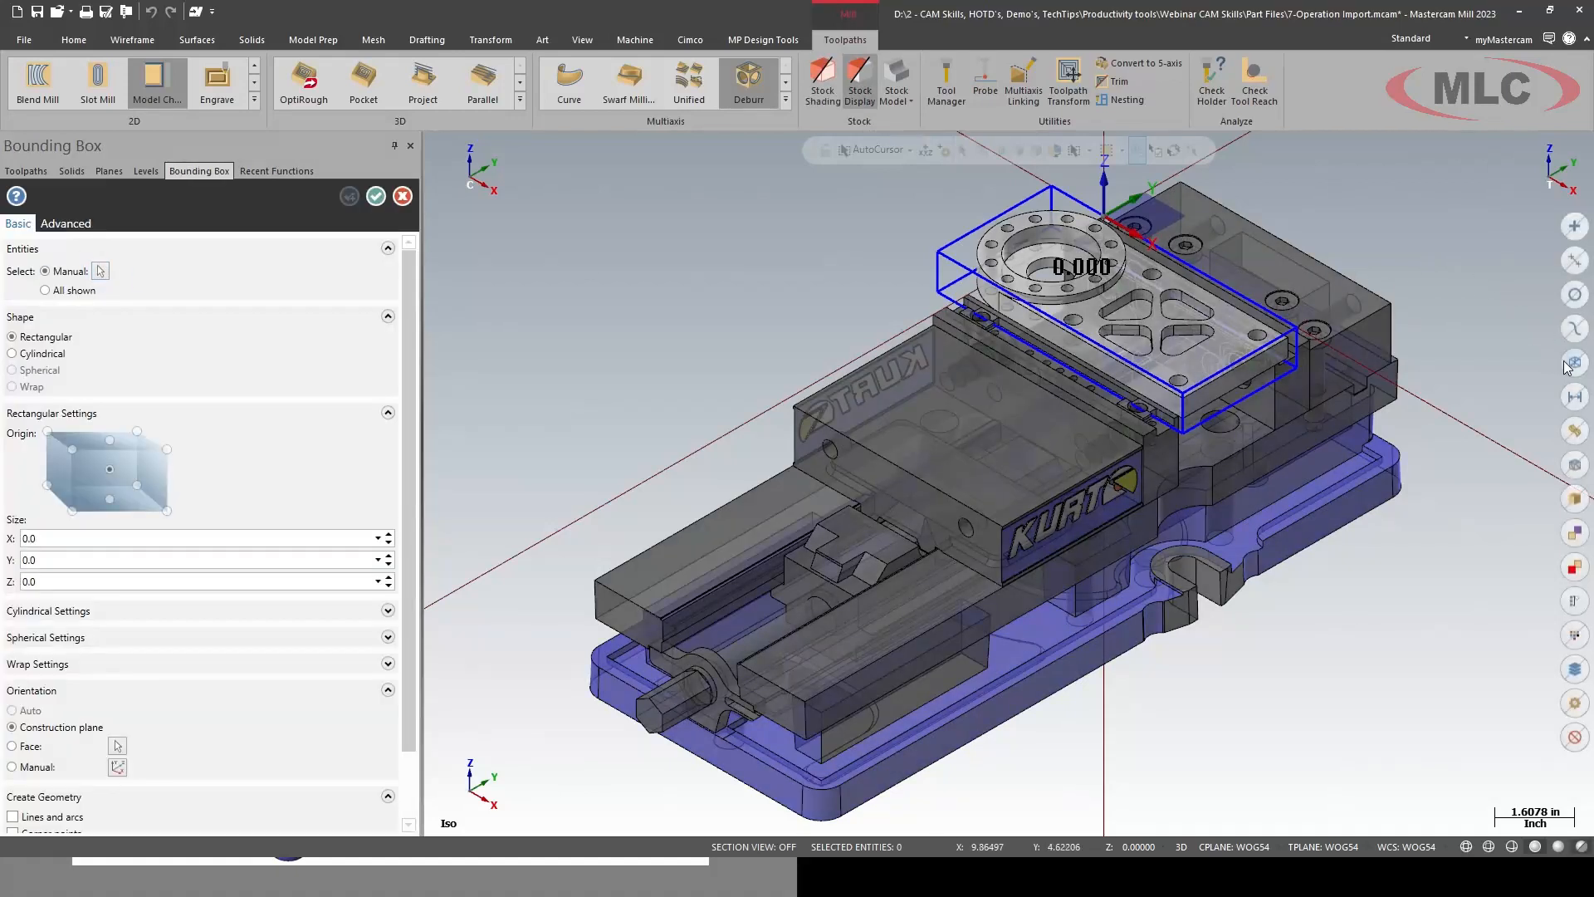
{"action": "left_click", "coordinate": [99, 271]}
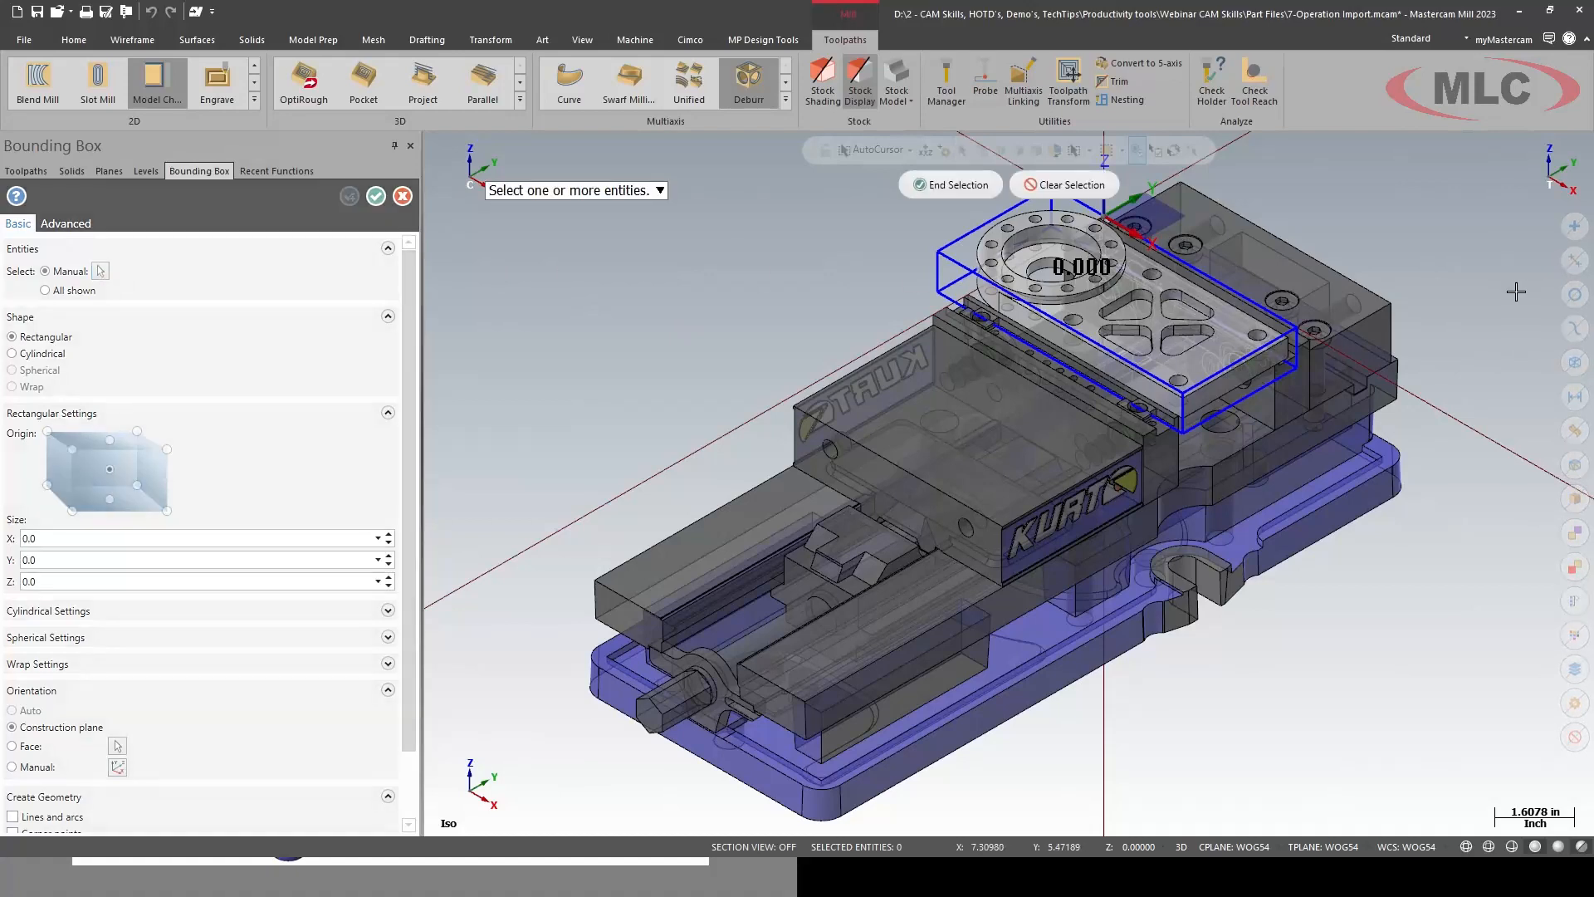
{"action": "left_click", "coordinate": [1574, 362]}
{"action": "left_click", "coordinate": [949, 185]}
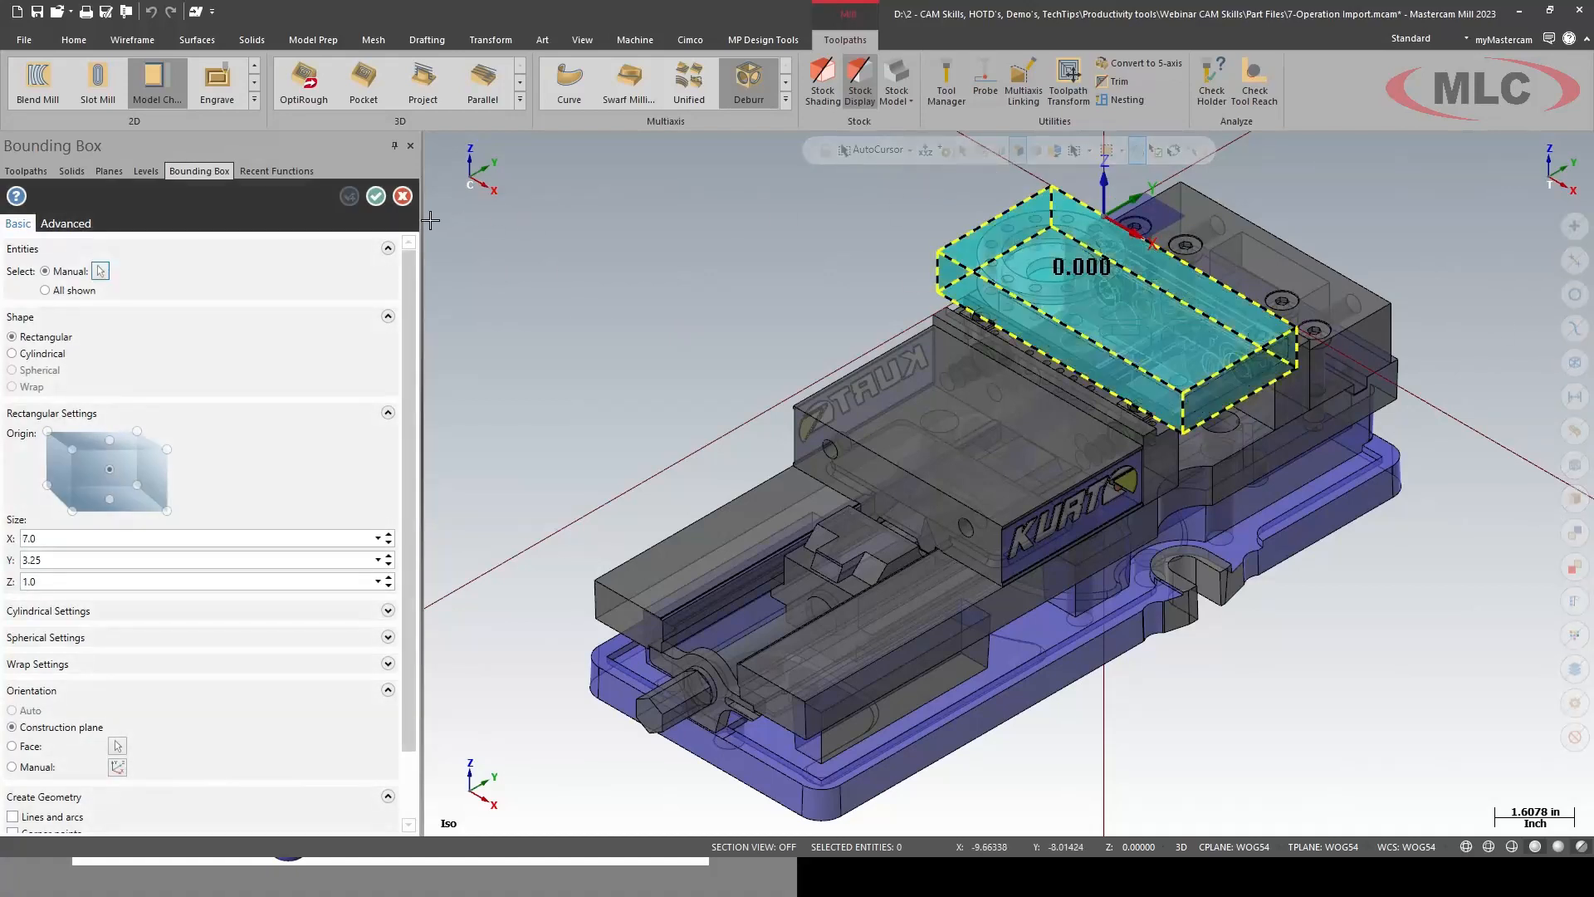
{"action": "left_click", "coordinate": [376, 198]}
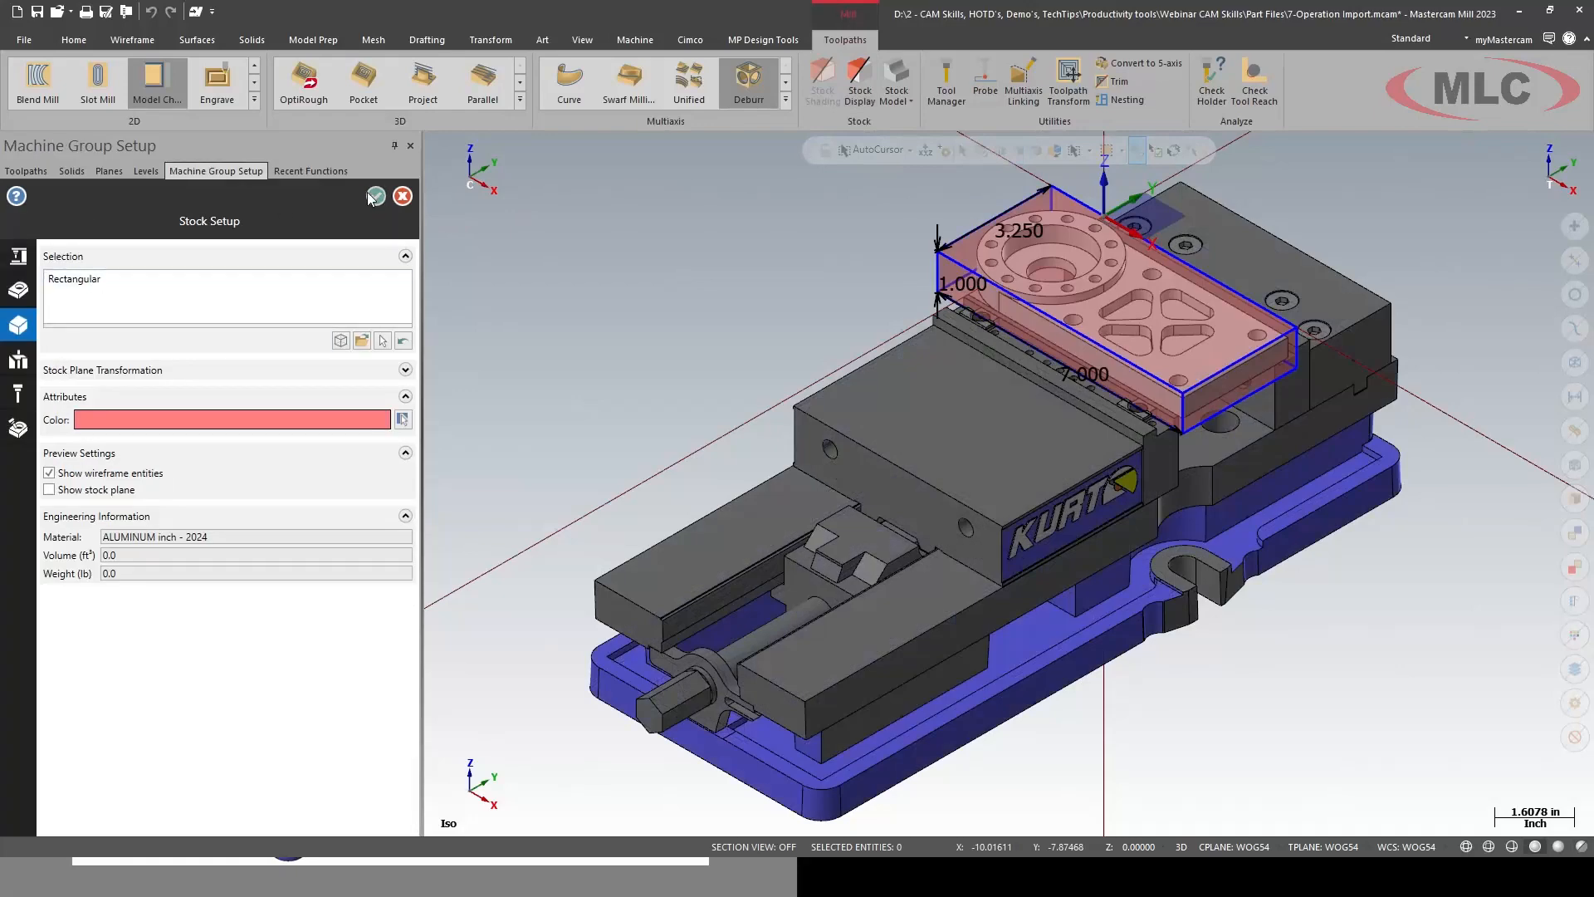
{"action": "left_click", "coordinate": [373, 196]}
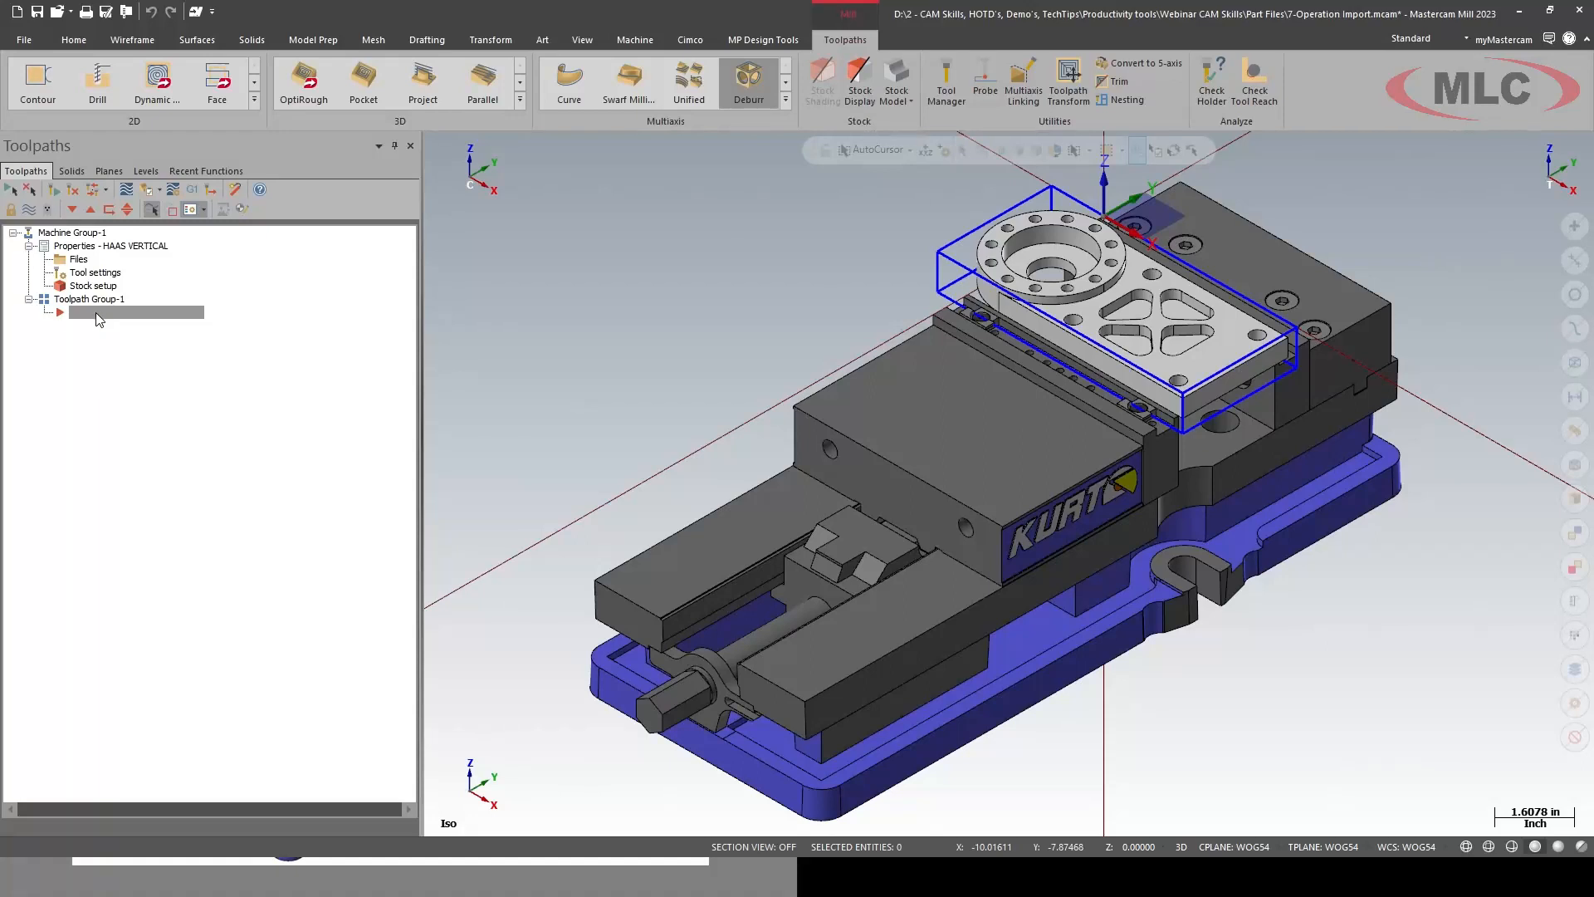
- Start a toolpath operations import into Toolpath Group-1 with the Mastercam file 6-Operation Export.mcam from Part Files as the source library
{"action": "right_click", "coordinate": [96, 312]}
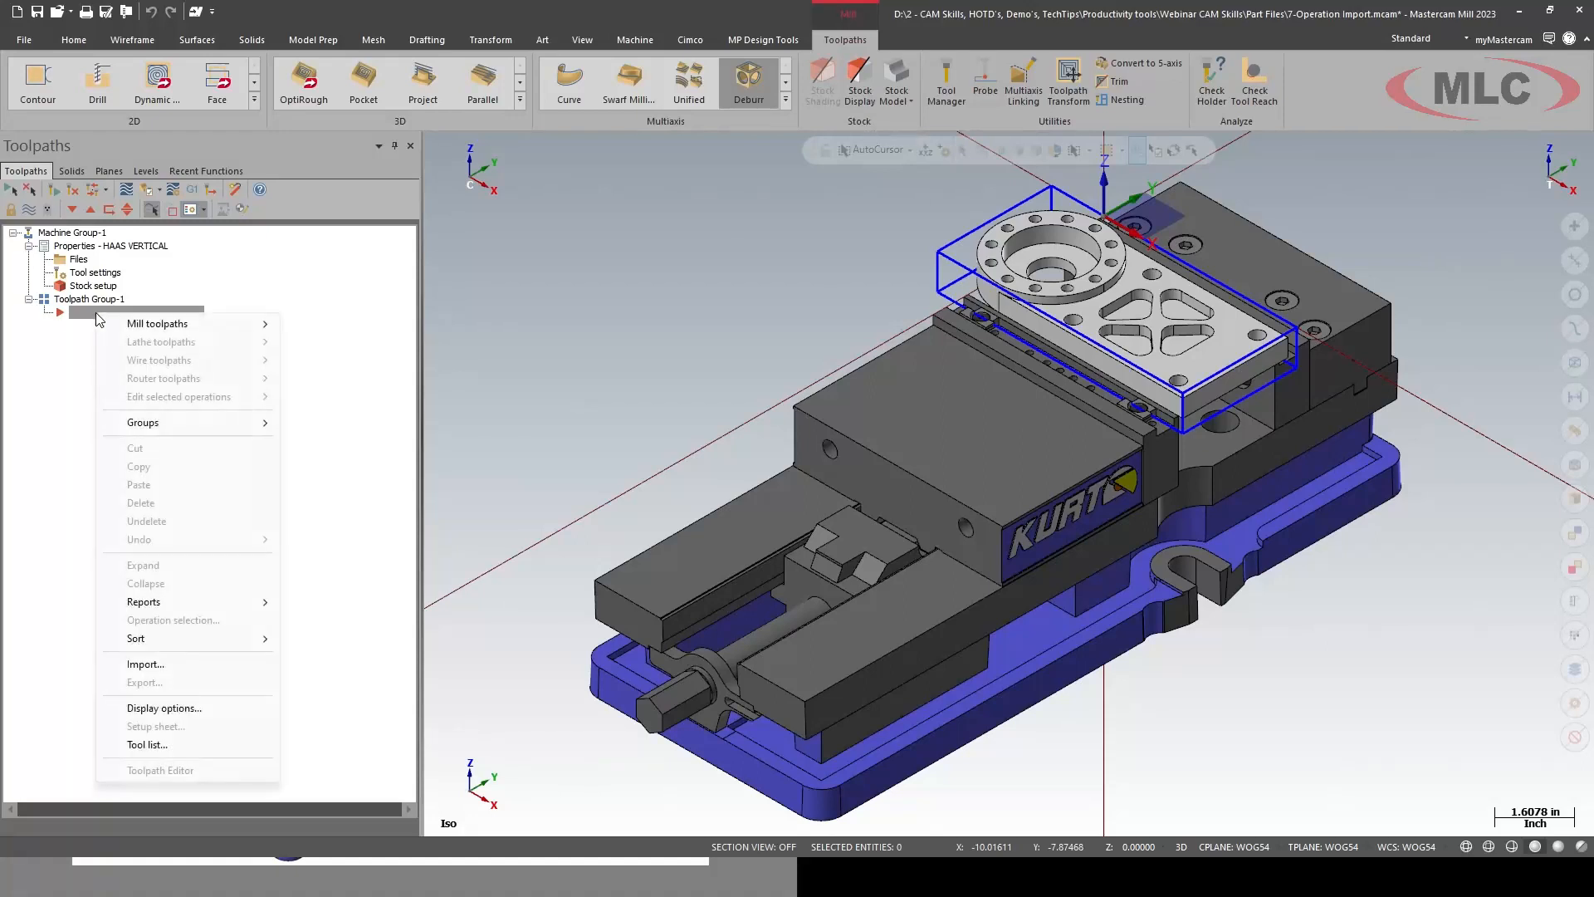
{"action": "left_click", "coordinate": [145, 664]}
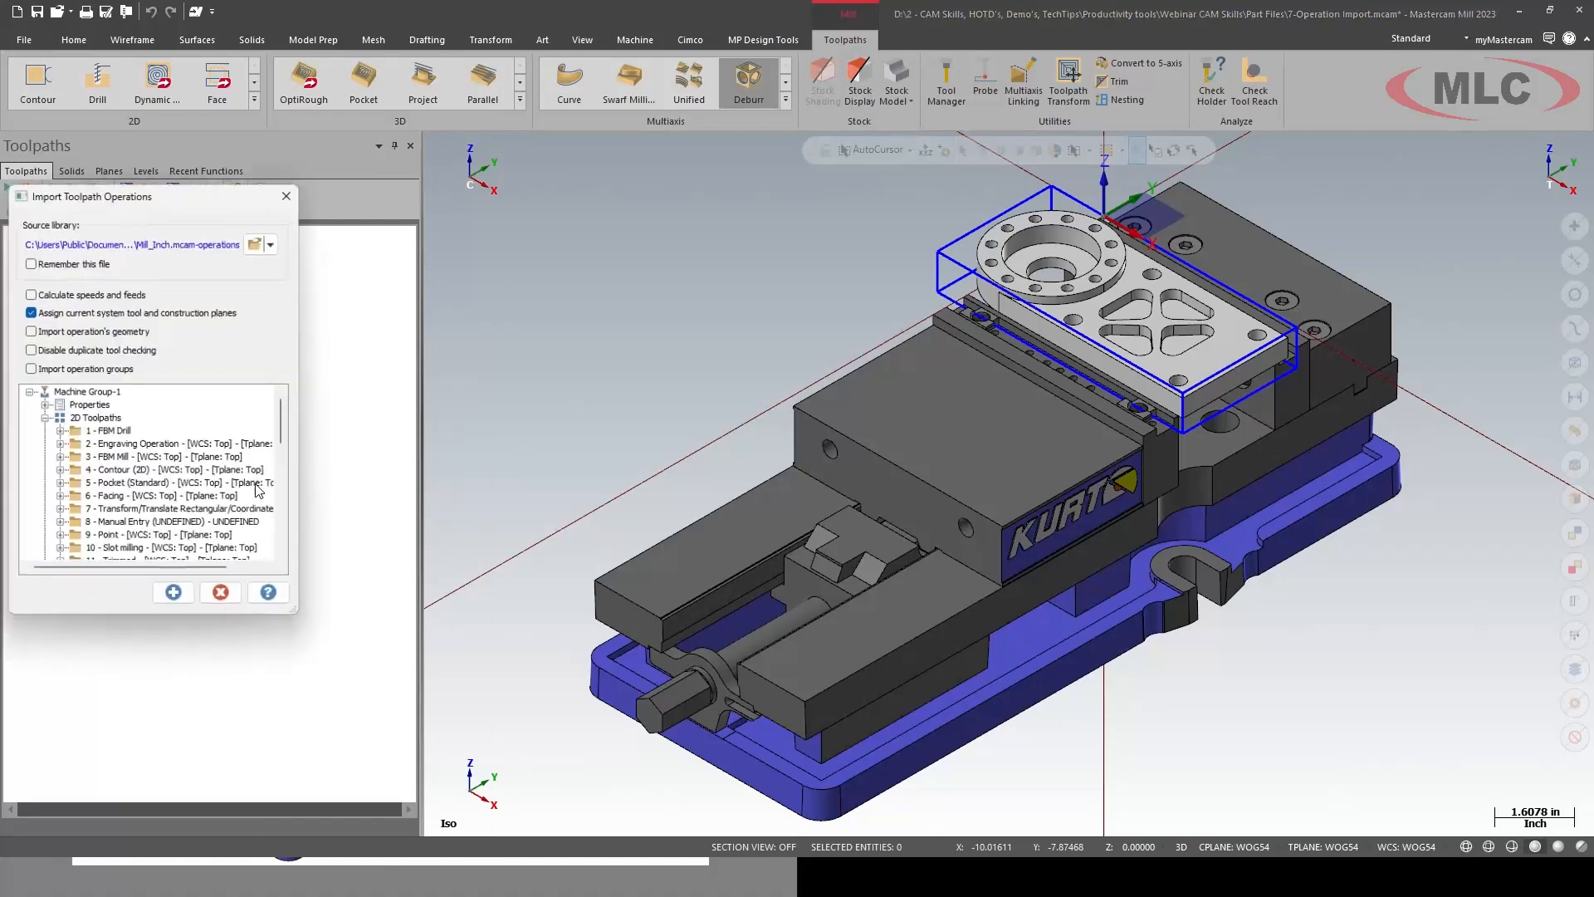
{"action": "left_click", "coordinate": [259, 242]}
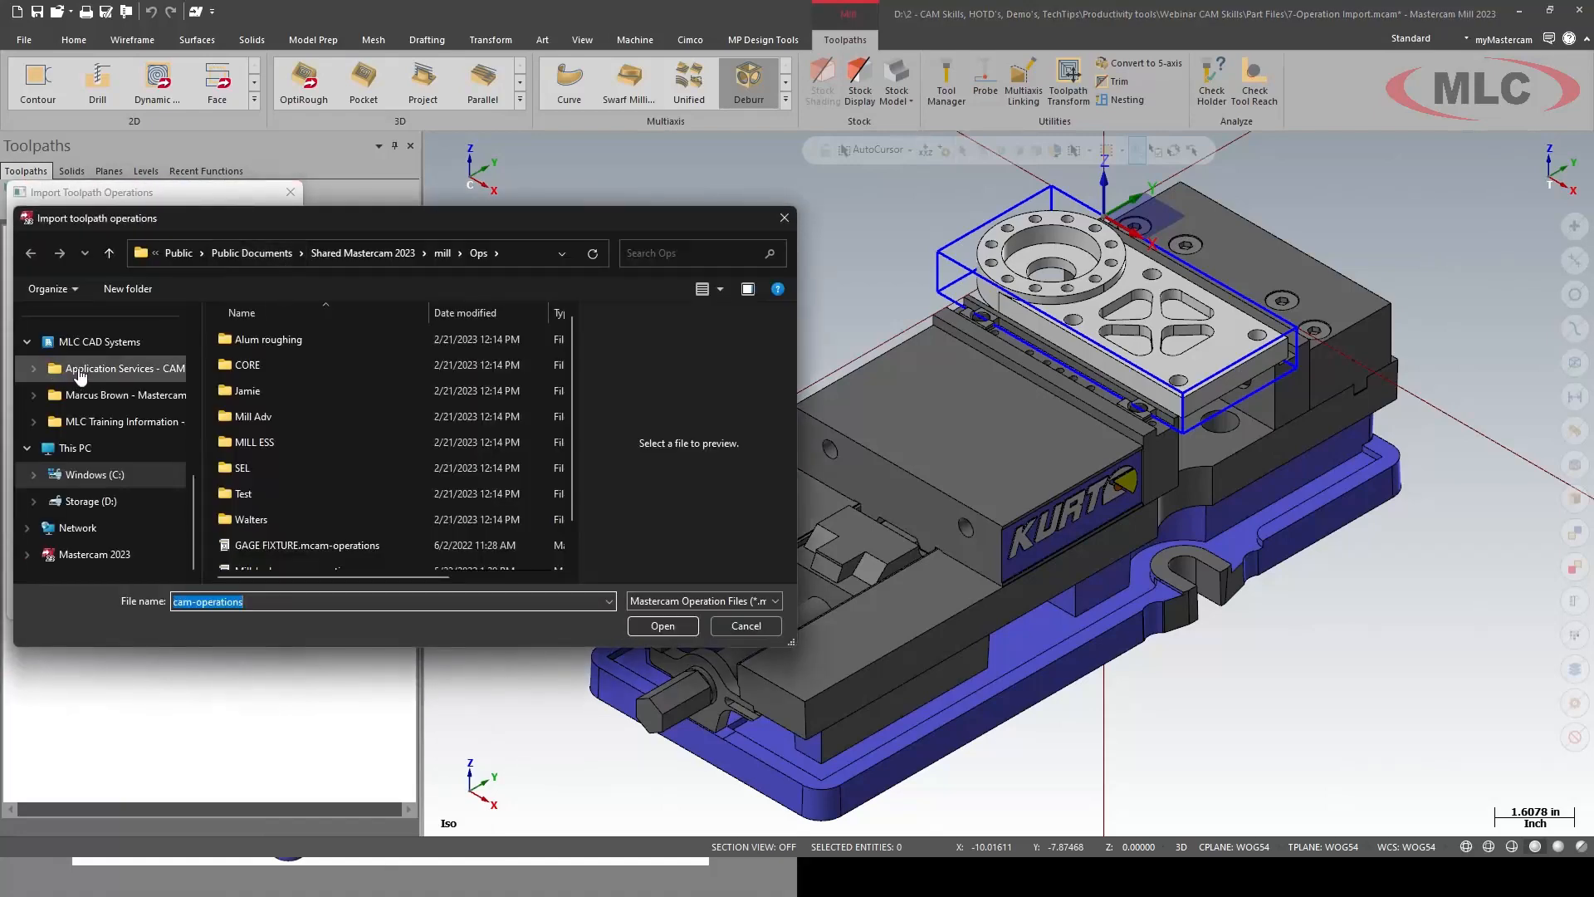
{"action": "left_click", "coordinate": [110, 475]}
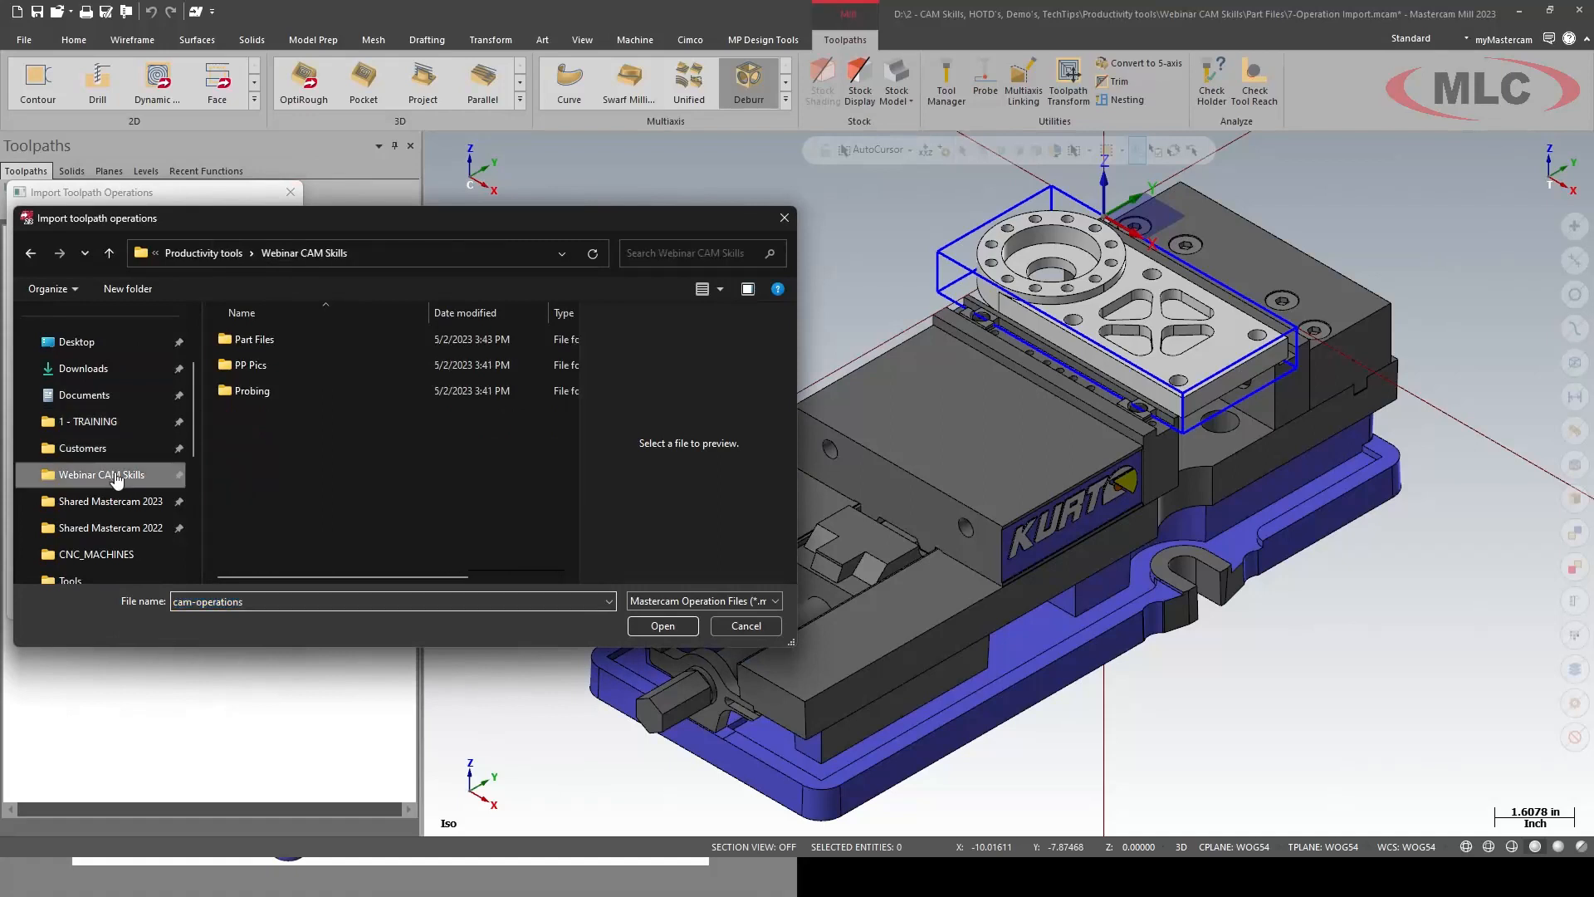
{"action": "double_click", "coordinate": [254, 340]}
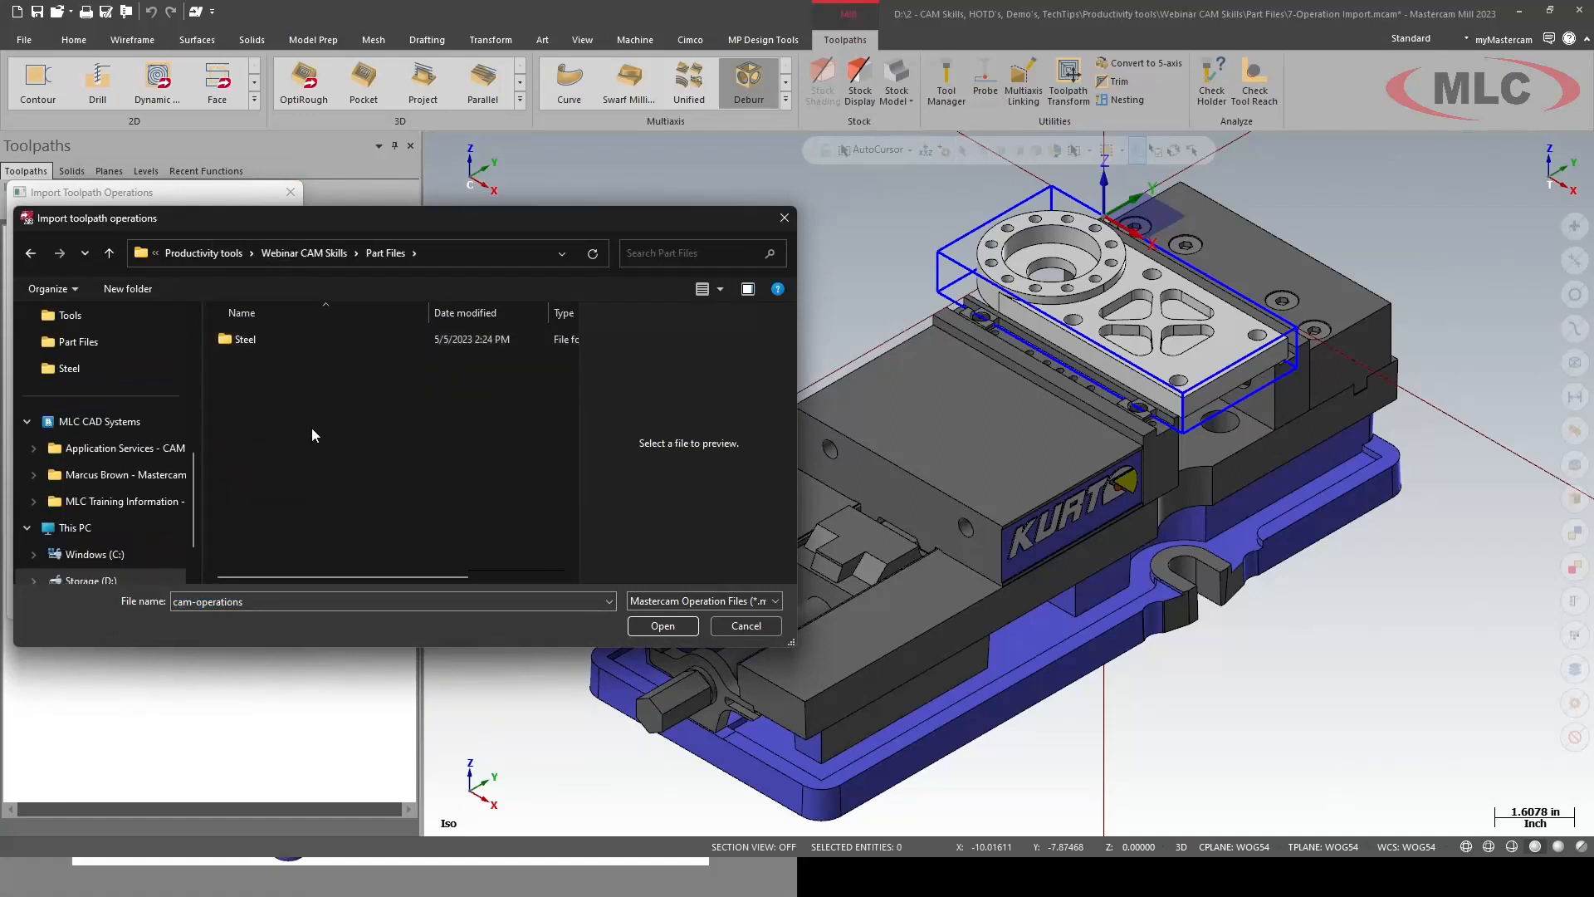
{"action": "left_click", "coordinate": [696, 604]}
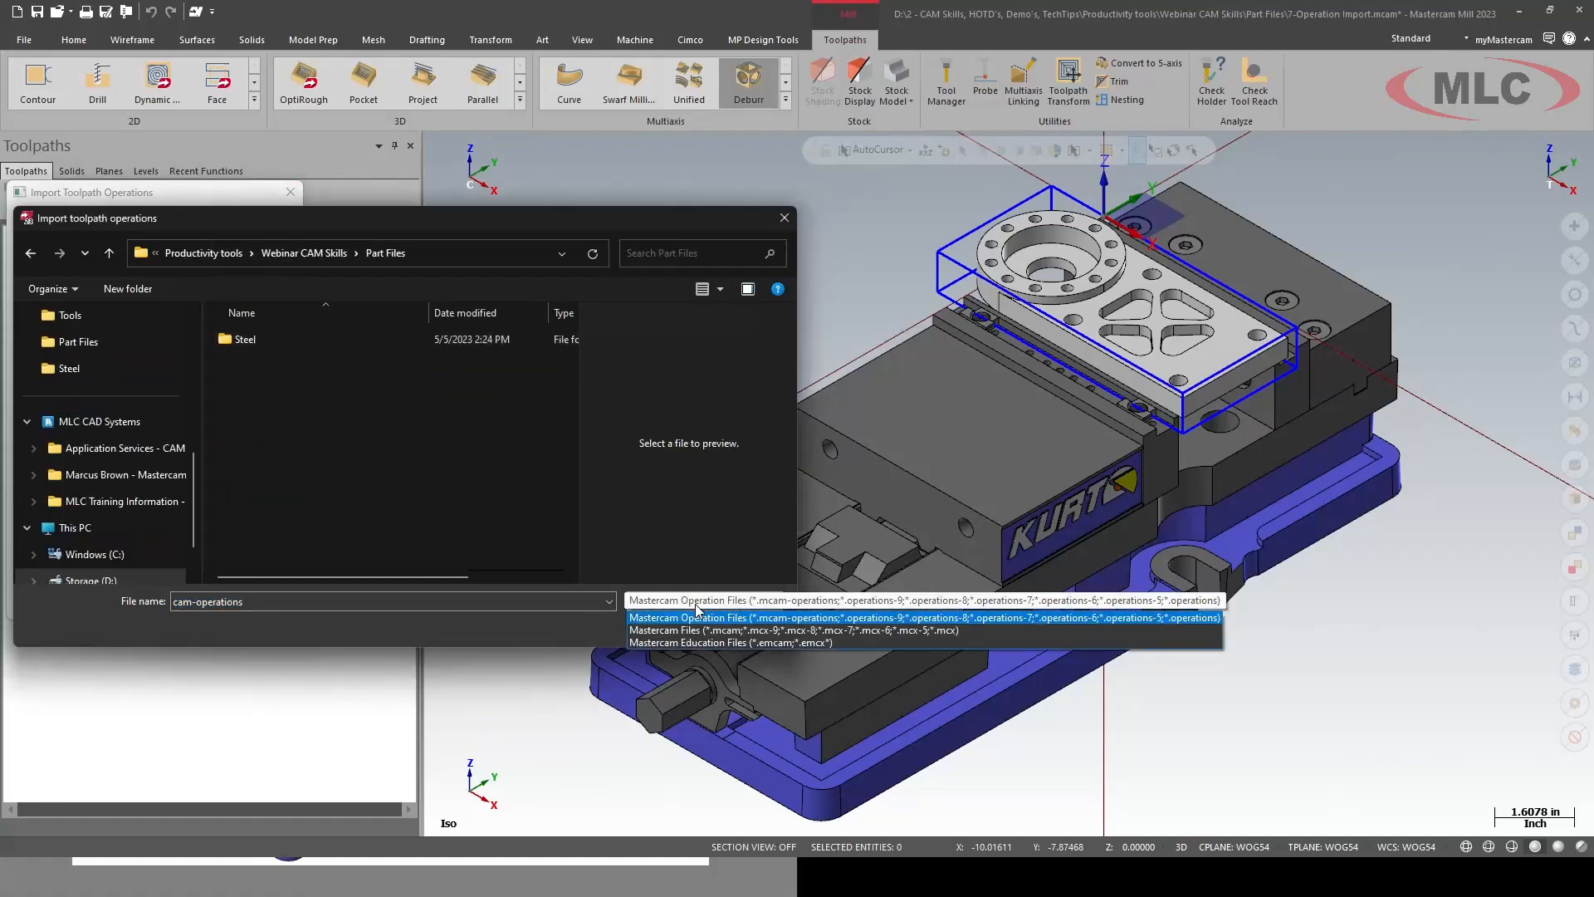
{"action": "left_click", "coordinate": [700, 630]}
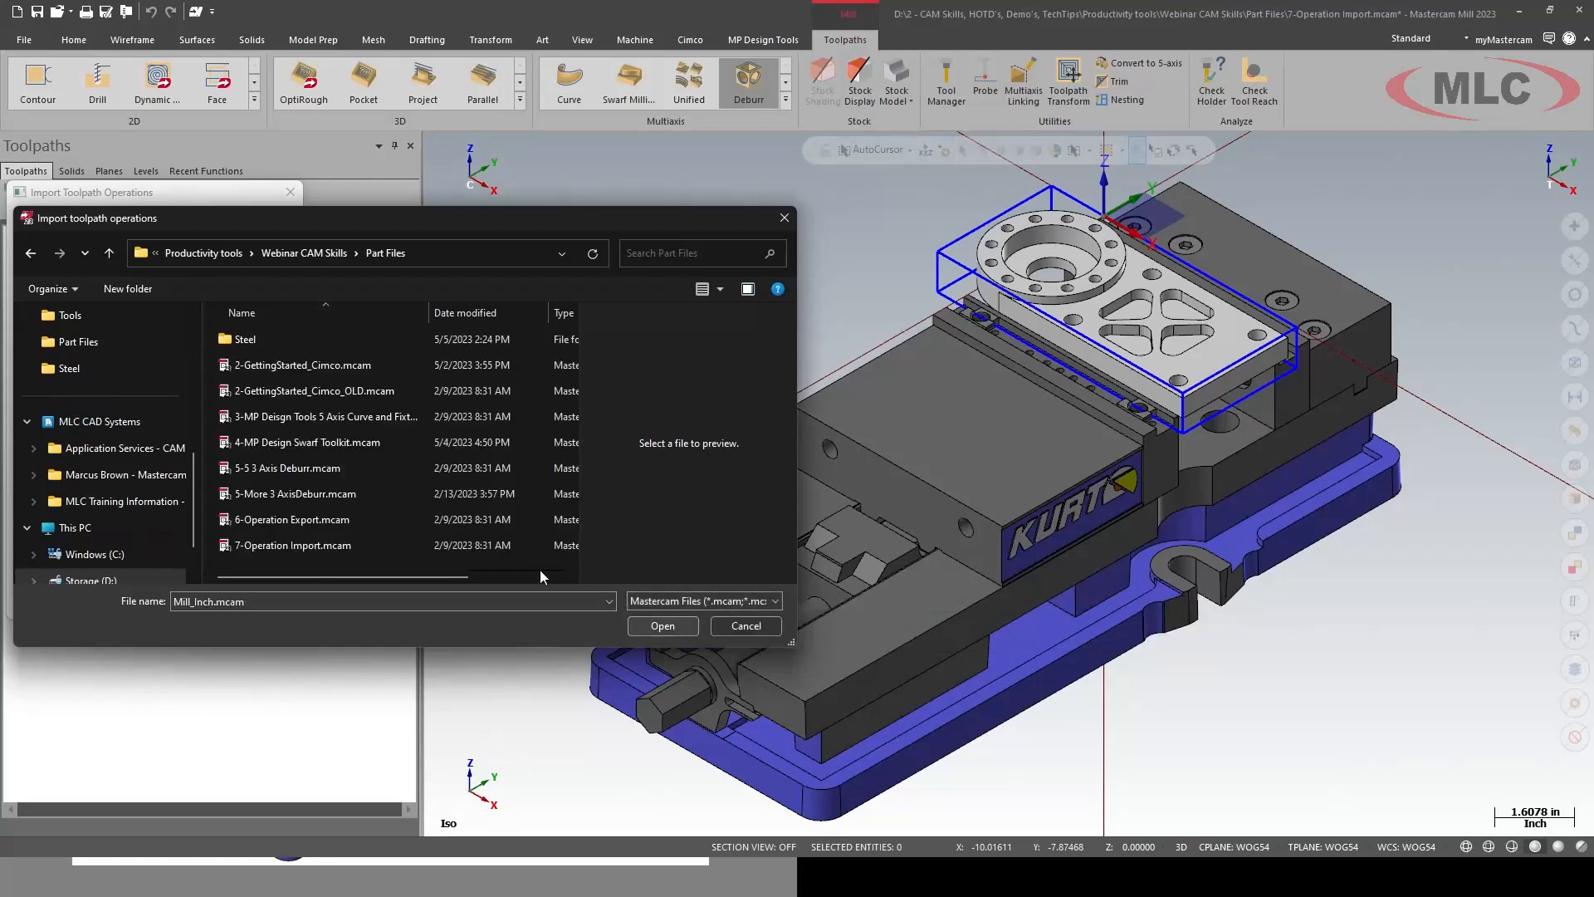
{"action": "double_click", "coordinate": [331, 520]}
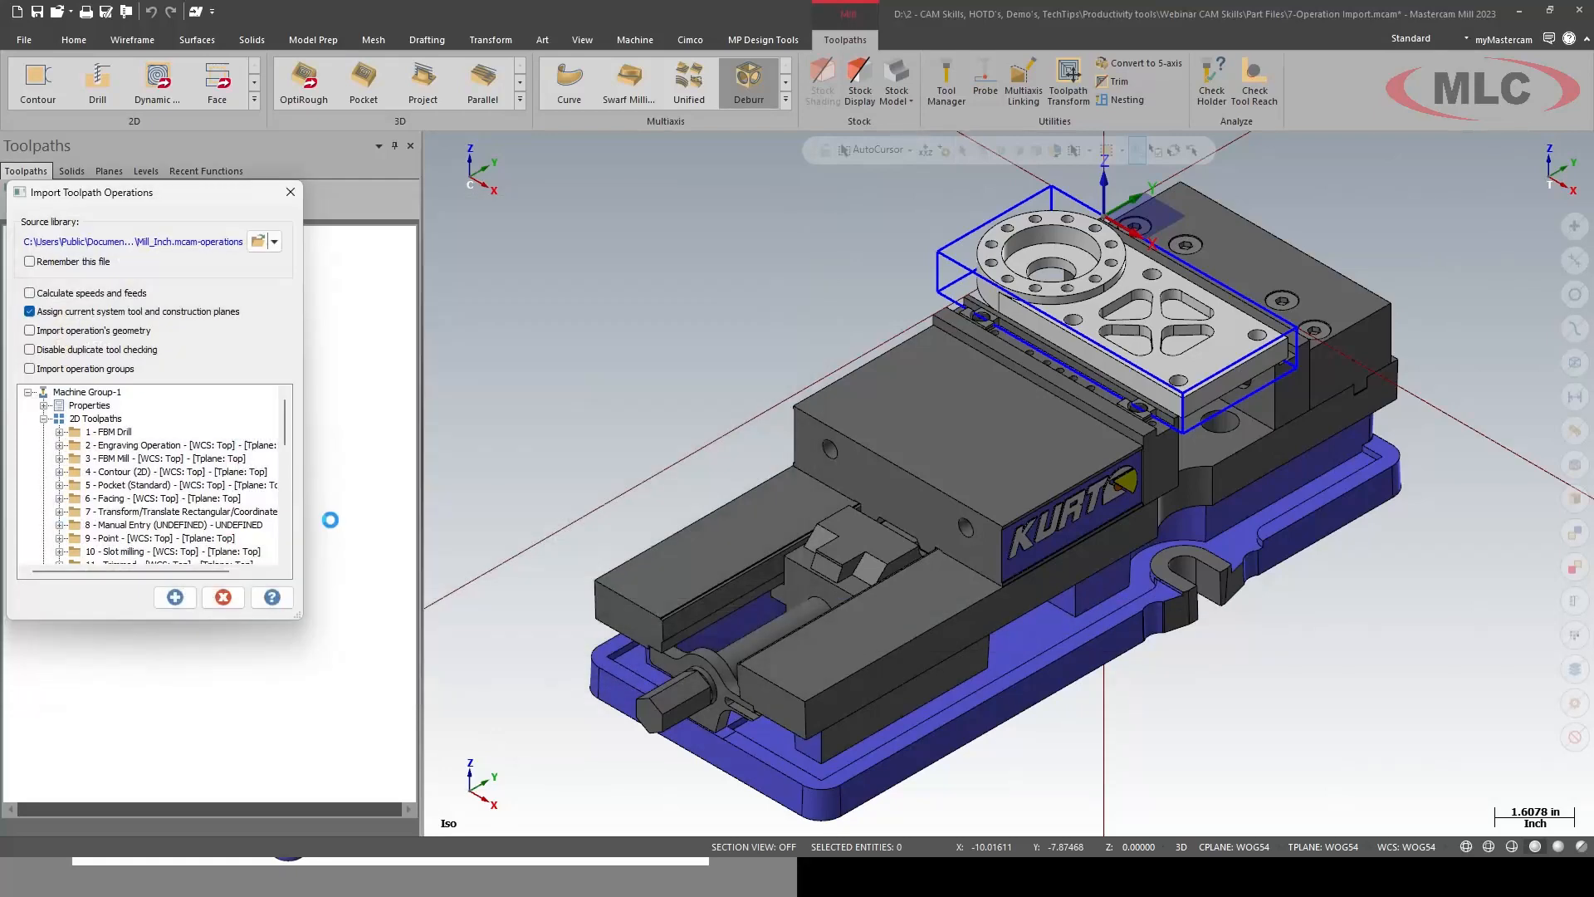
- Import the five Roughing operations, the Facing, the Circle Mill and three 2D Dynamic Mills, from the source library and end the import
{"action": "left_click", "coordinate": [154, 433]}
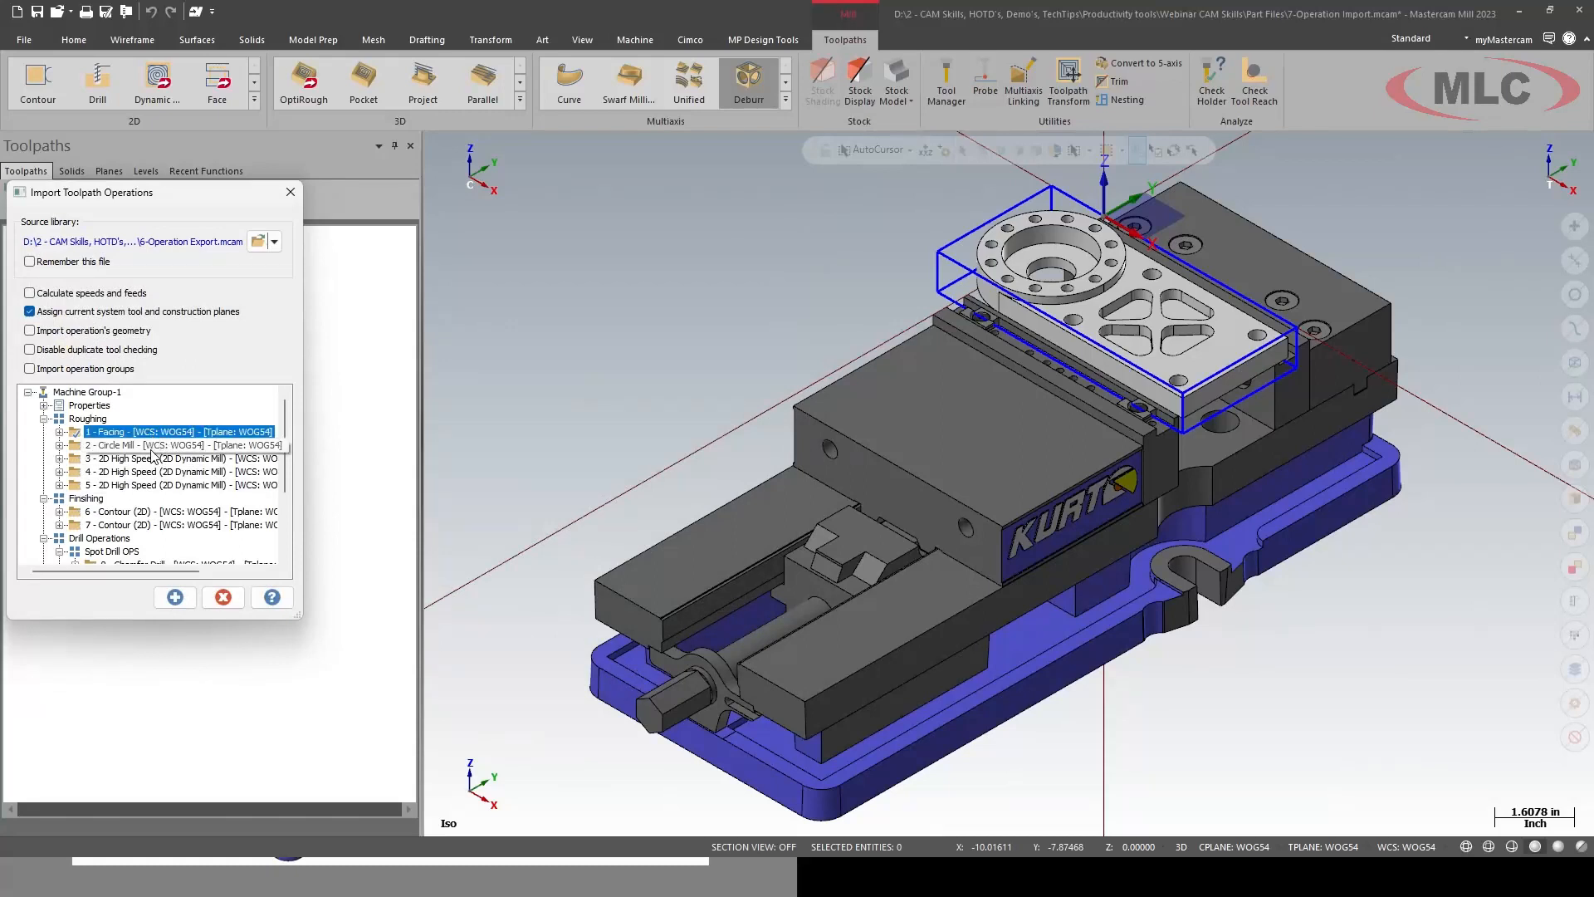
{"action": "left_click", "coordinate": [153, 448], "text": "ctrl"}
{"action": "left_click", "coordinate": [156, 459], "text": "ctrl"}
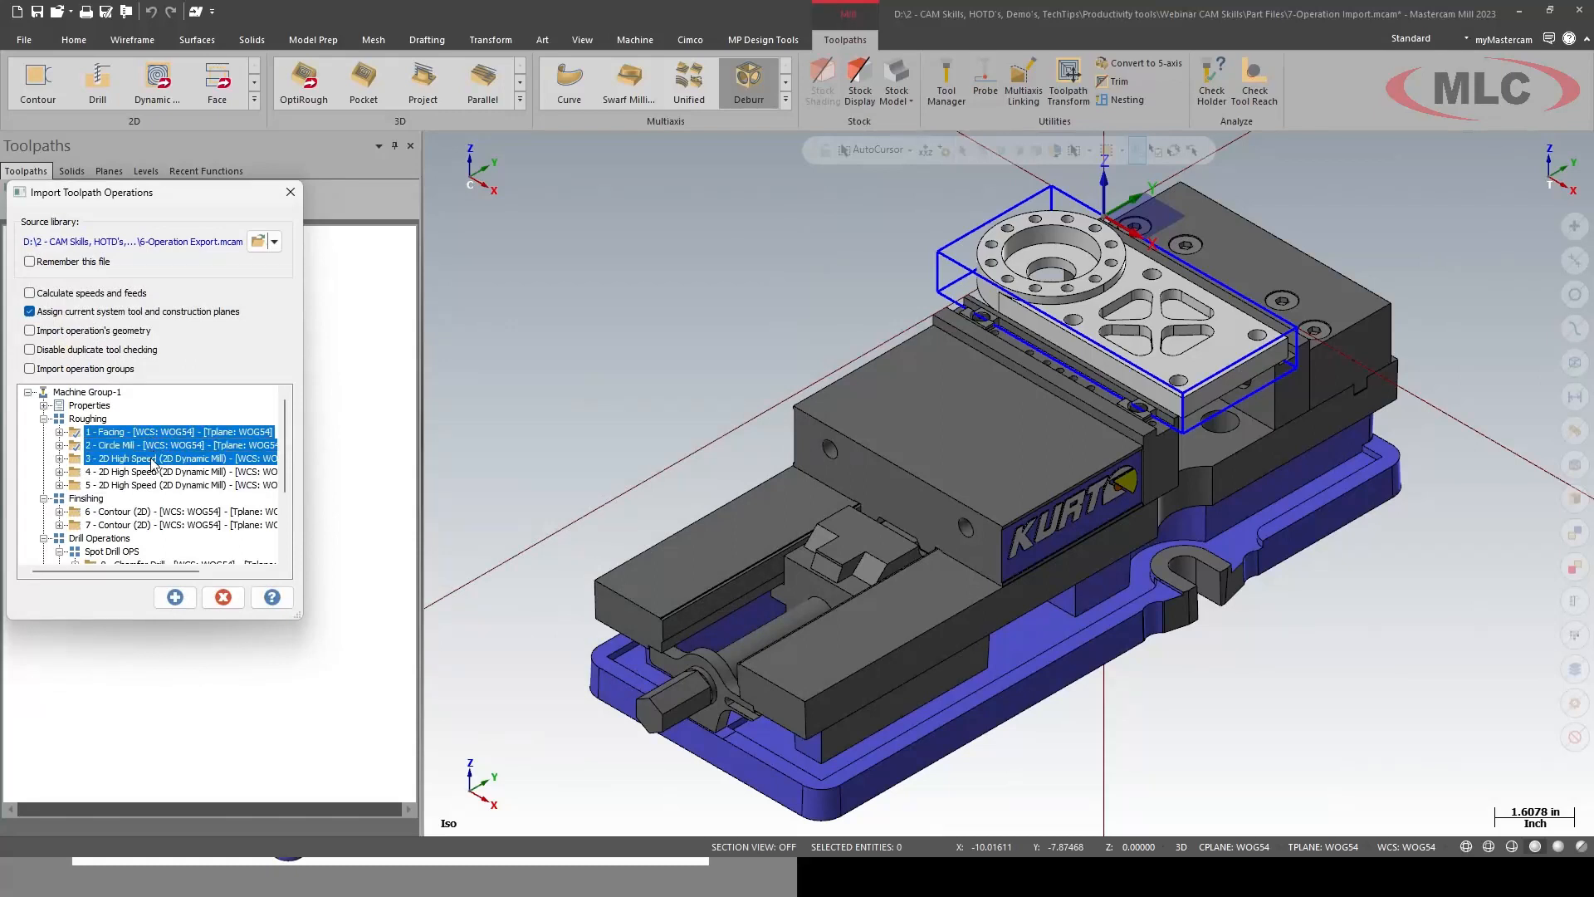
{"action": "left_click", "coordinate": [158, 472], "text": "ctrl"}
{"action": "left_click", "coordinate": [162, 486], "text": "ctrl"}
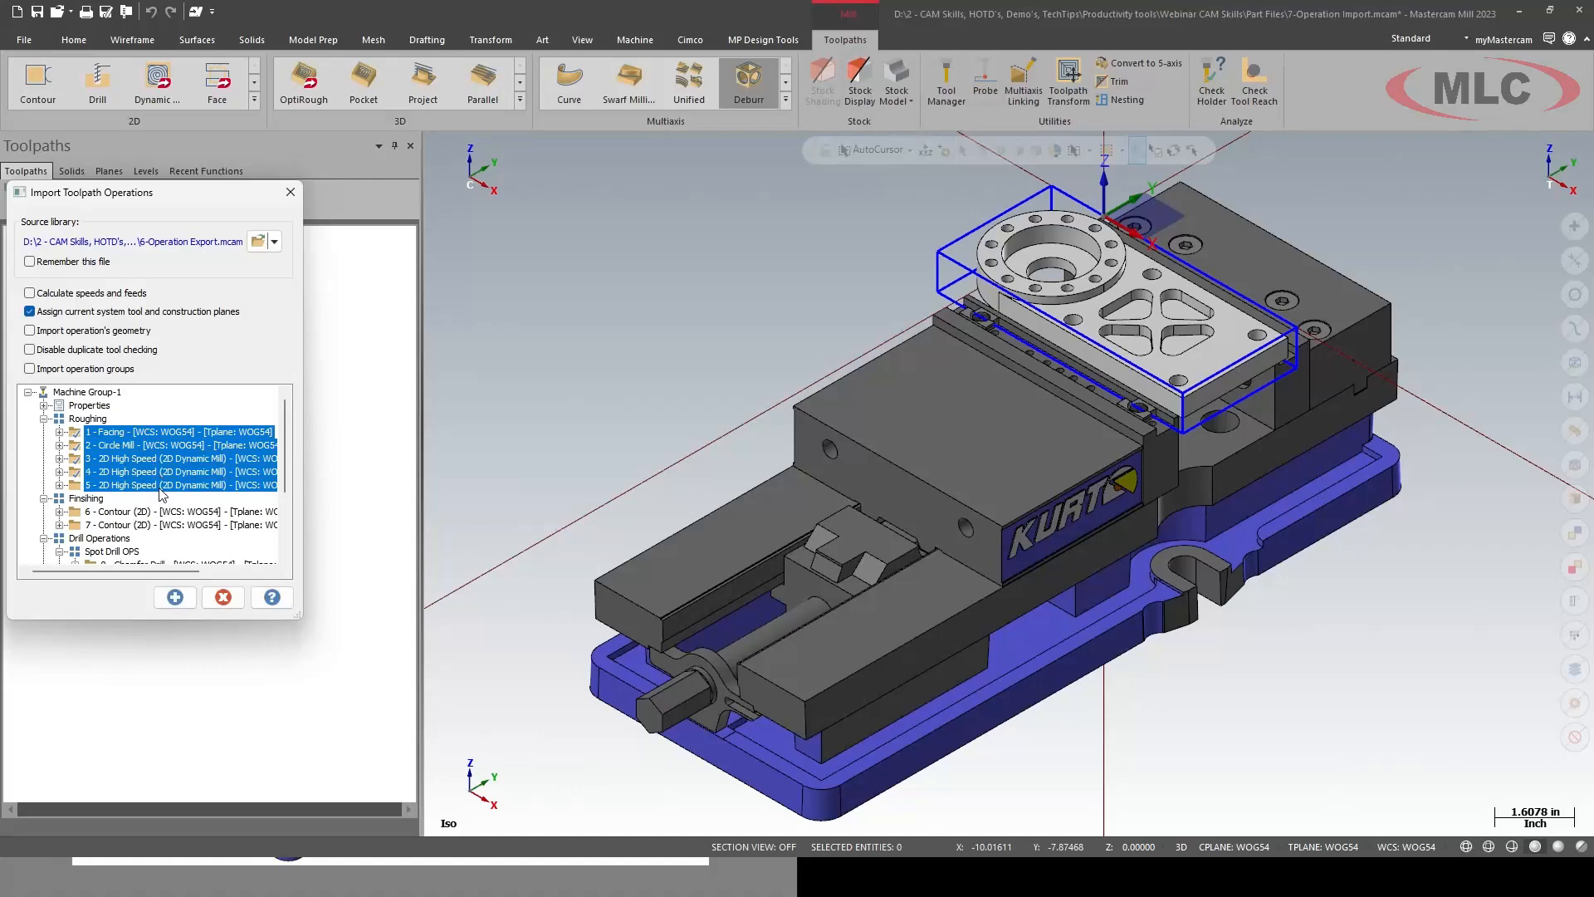
{"action": "left_click", "coordinate": [188, 601]}
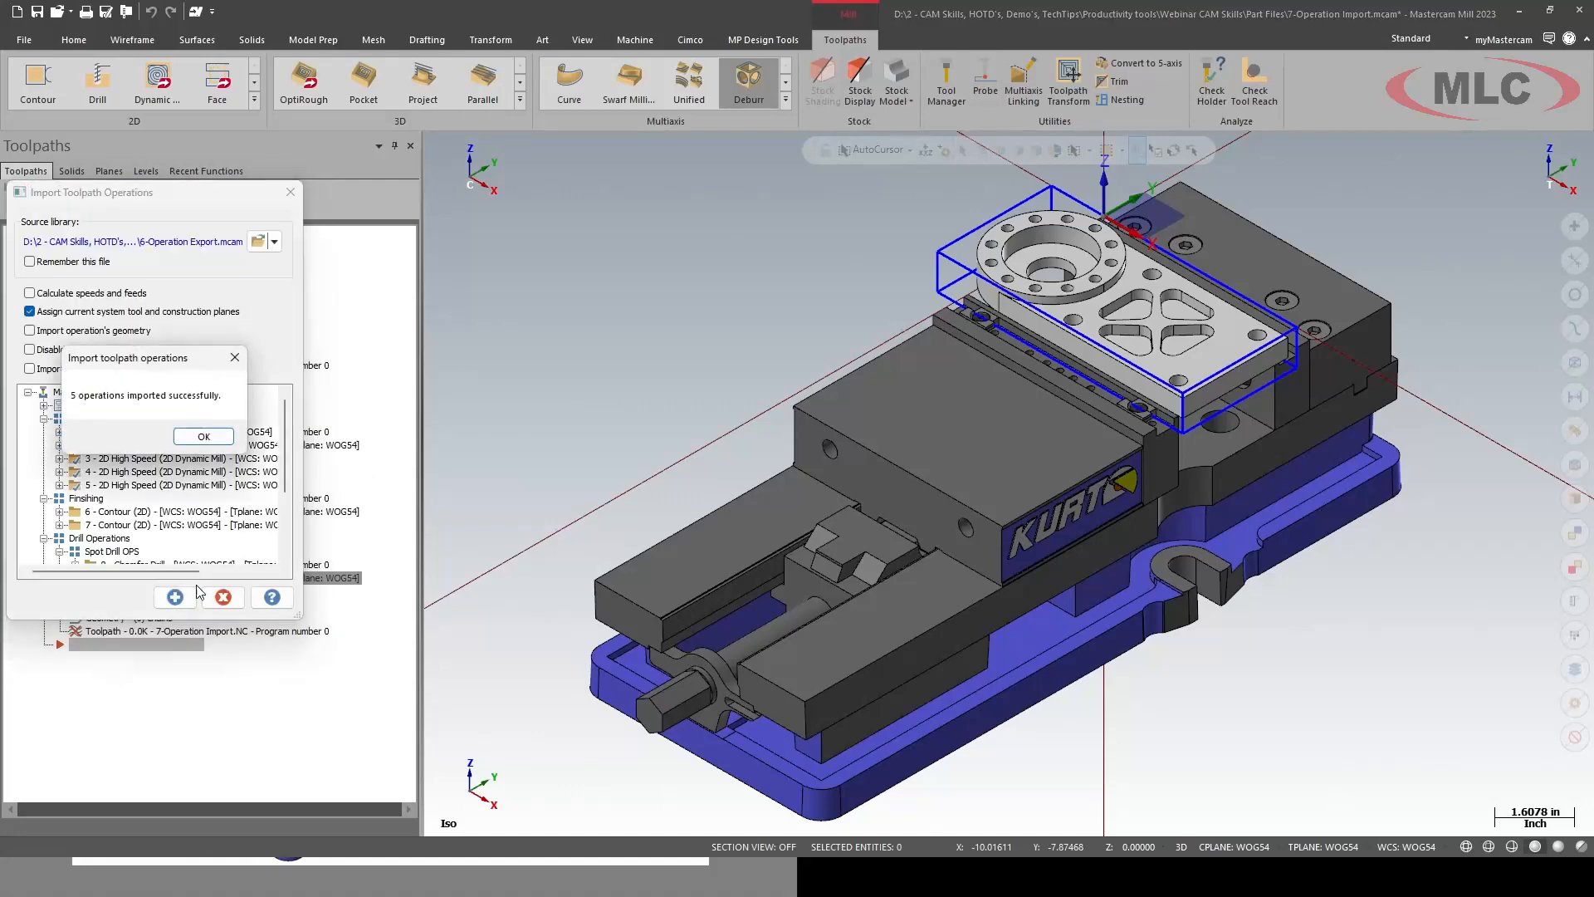
{"action": "left_click", "coordinate": [221, 437]}
{"action": "left_click", "coordinate": [230, 599]}
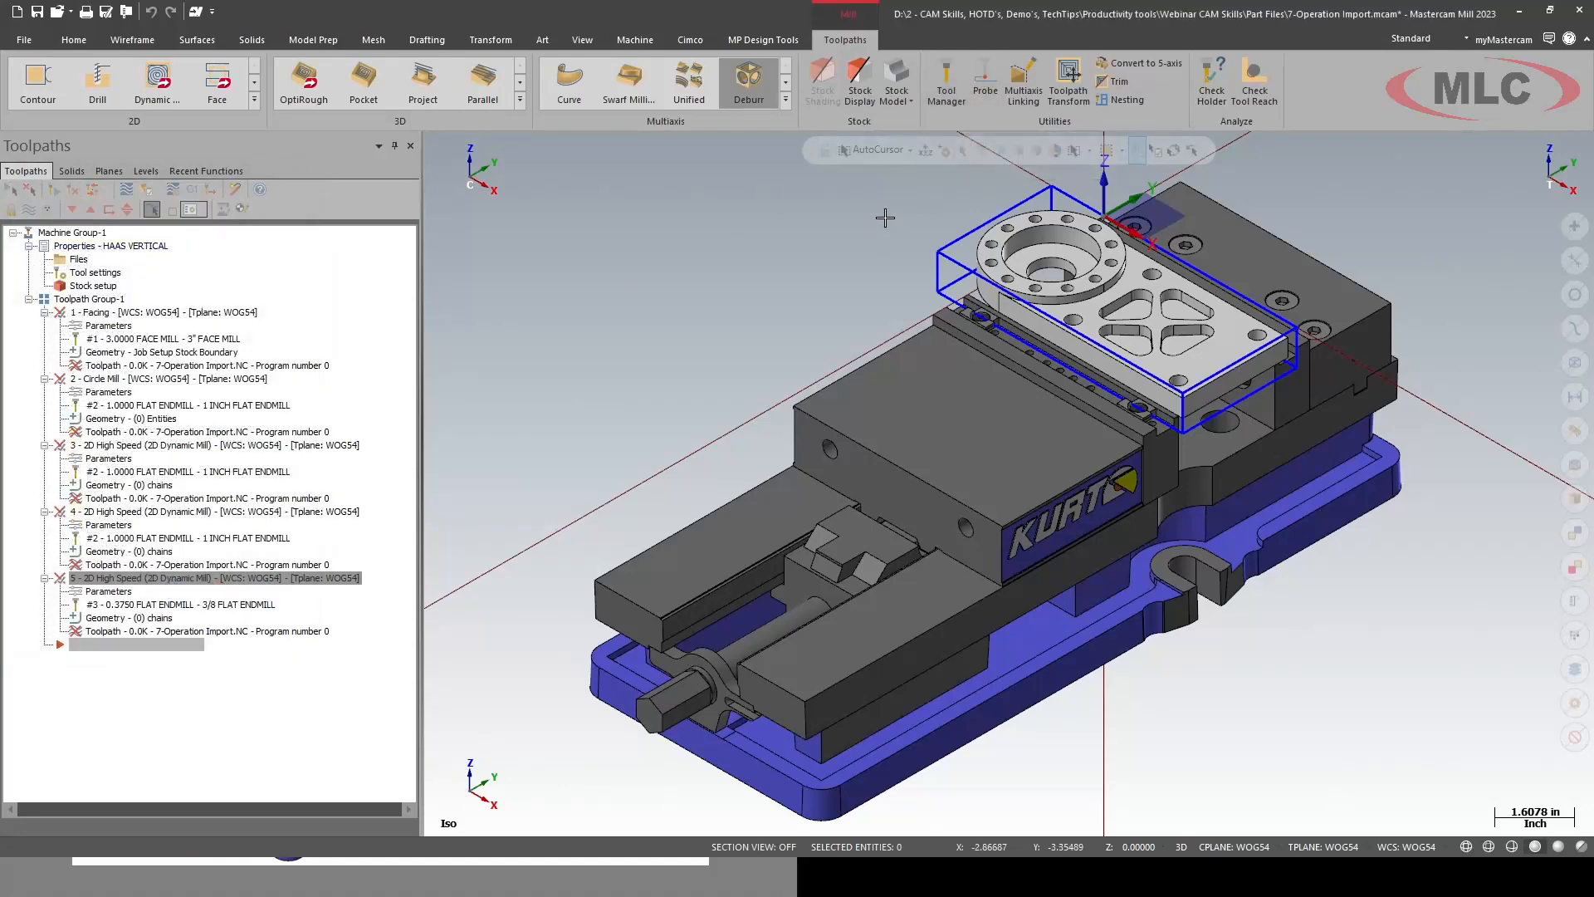
- Check the imported tools in the Tool Manager and regenerate the Facing operation with its existing parameters
{"action": "left_click", "coordinate": [946, 88]}
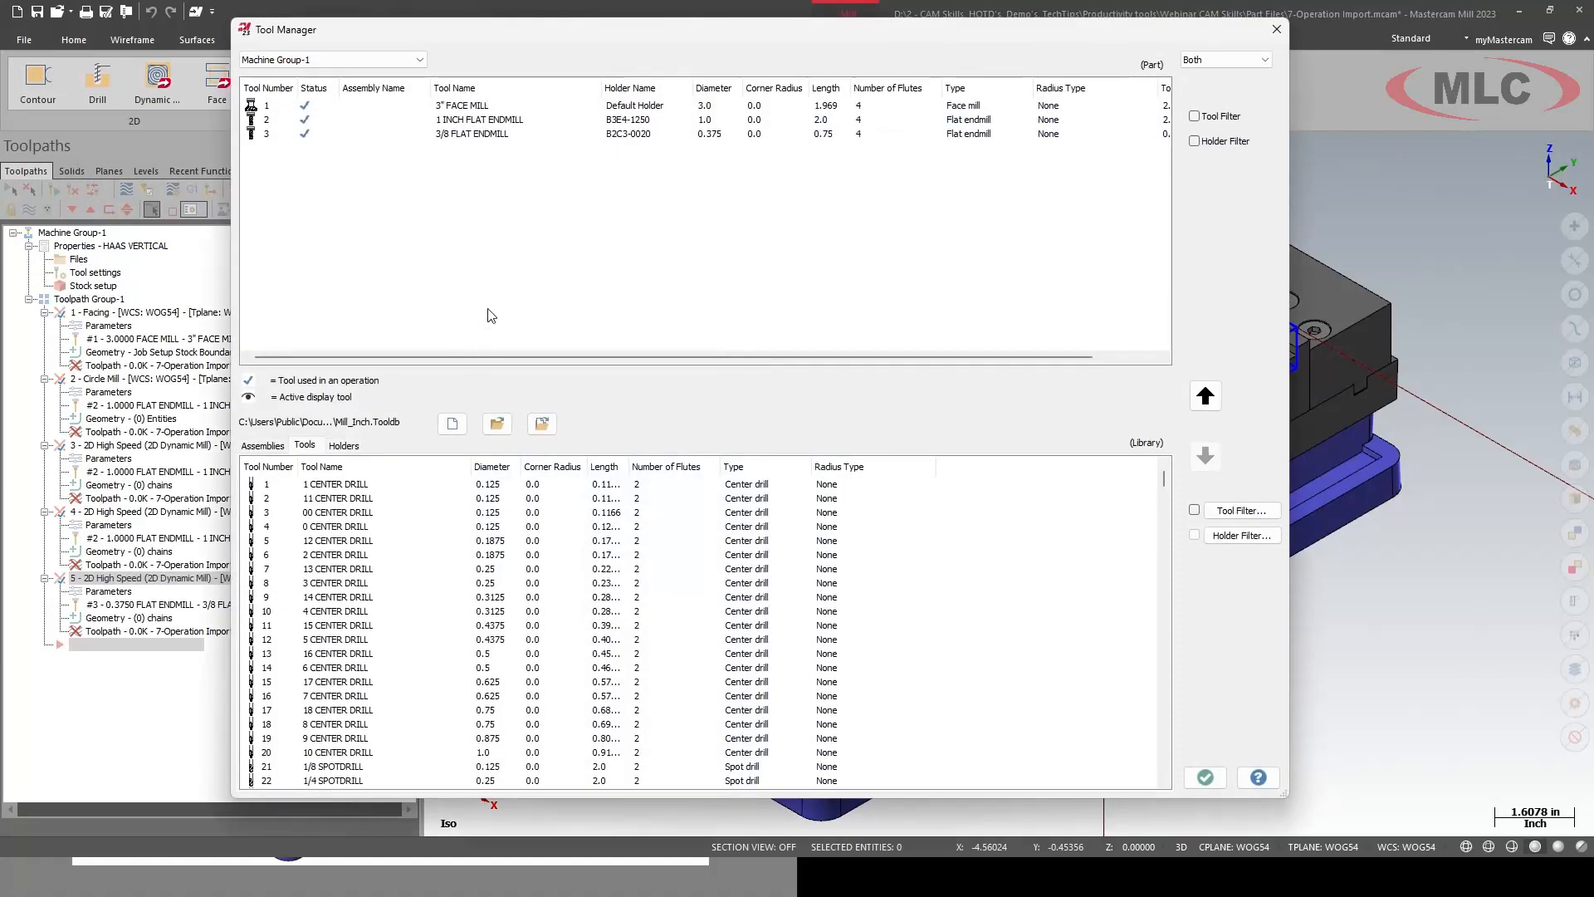
{"action": "left_click", "coordinate": [1205, 778]}
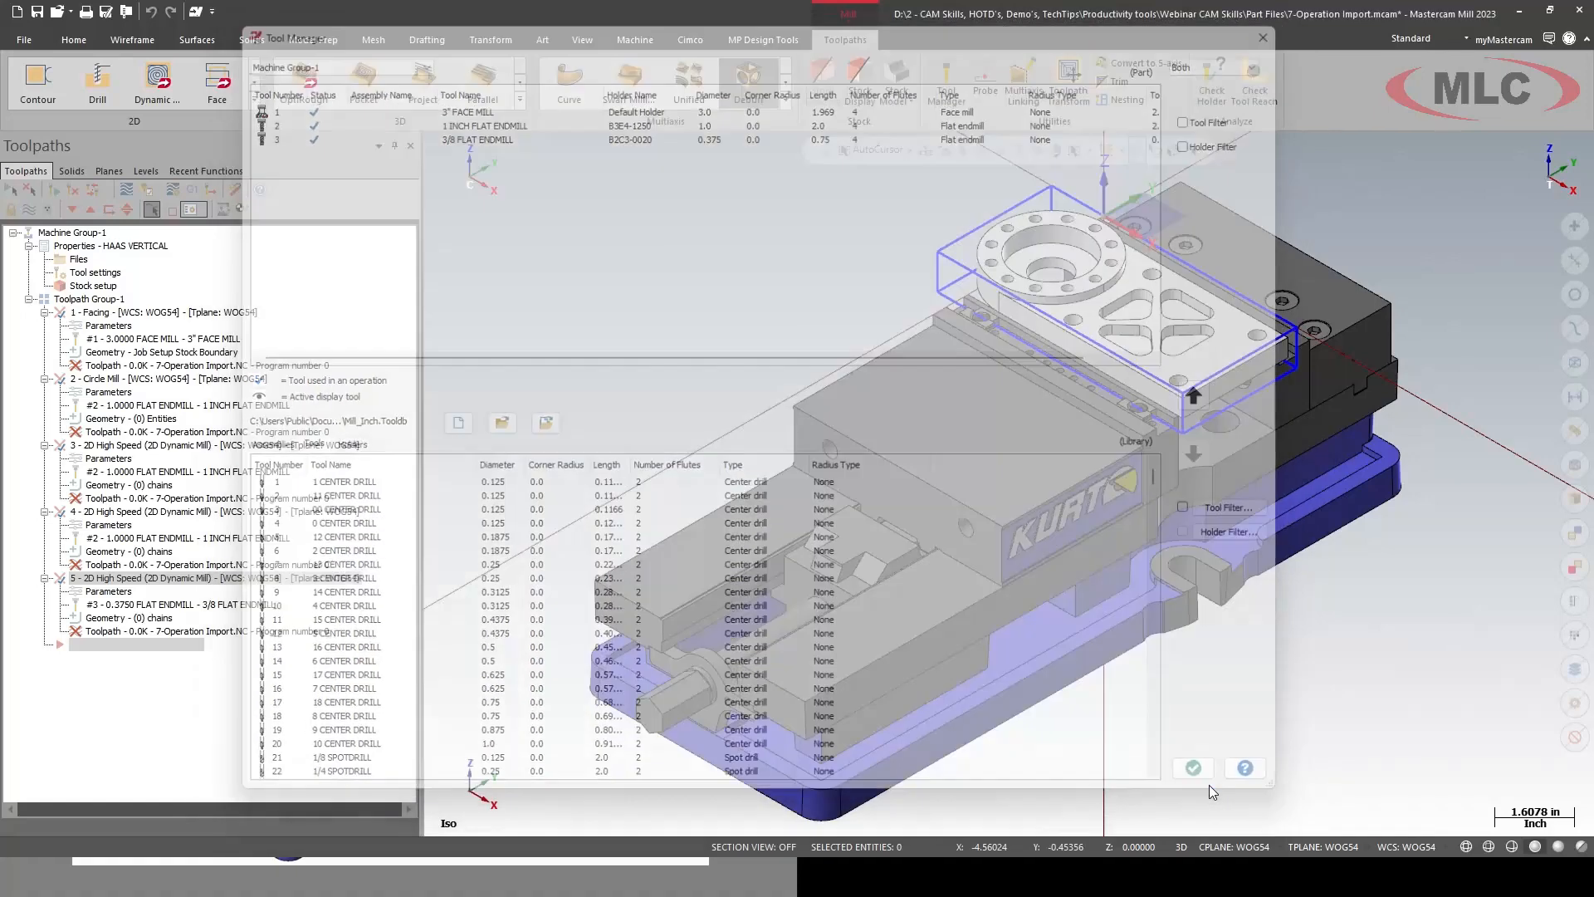
{"action": "left_click", "coordinate": [114, 327]}
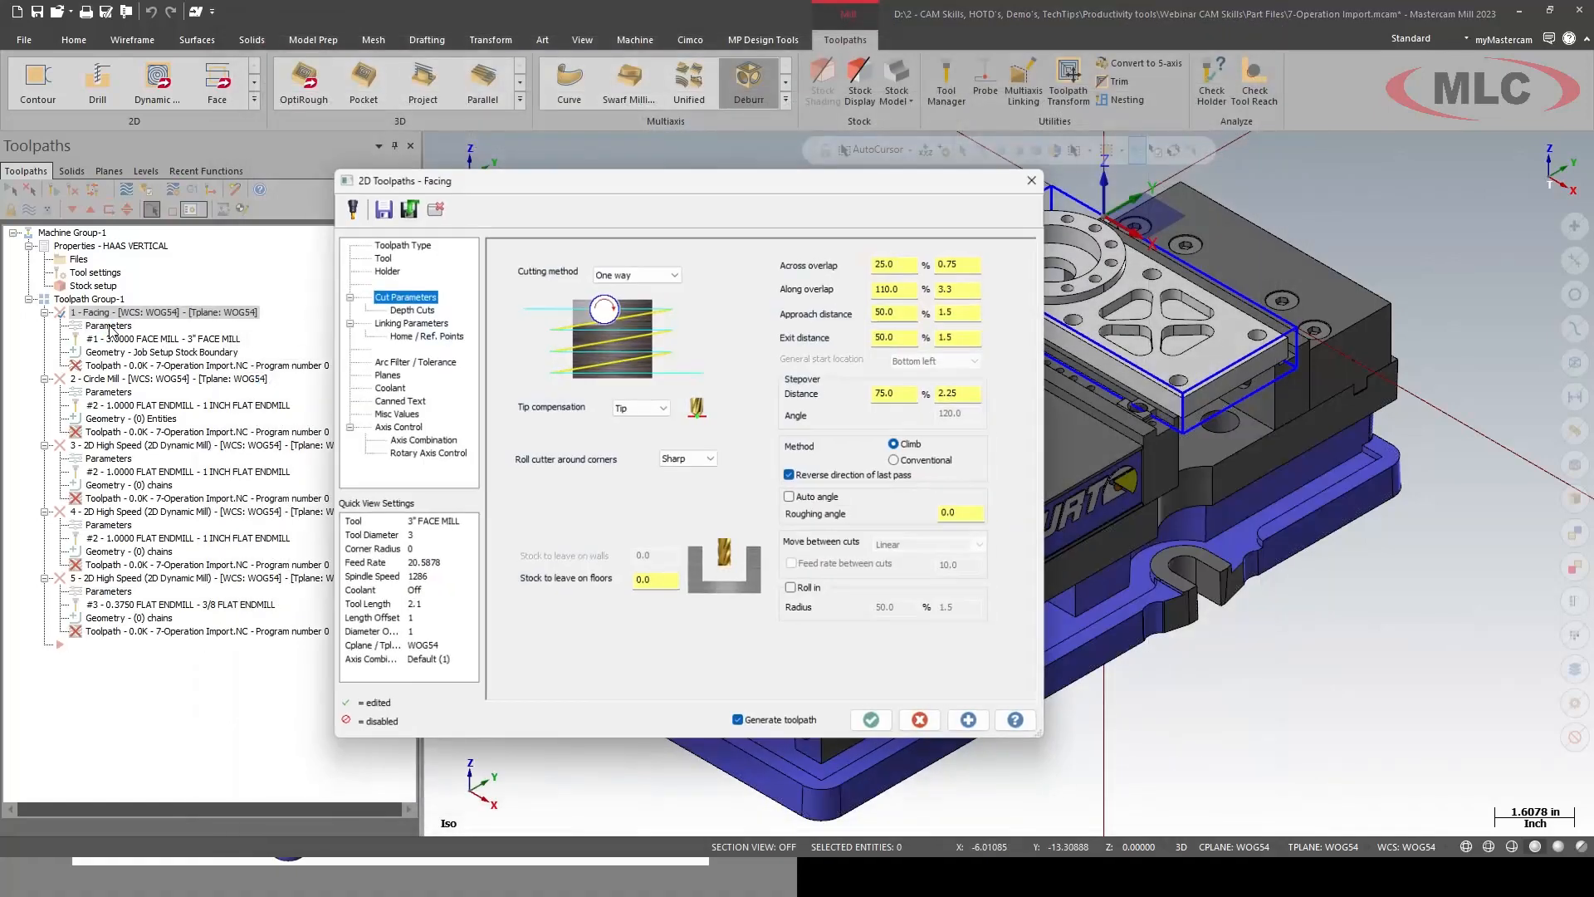
{"action": "left_click", "coordinate": [877, 727]}
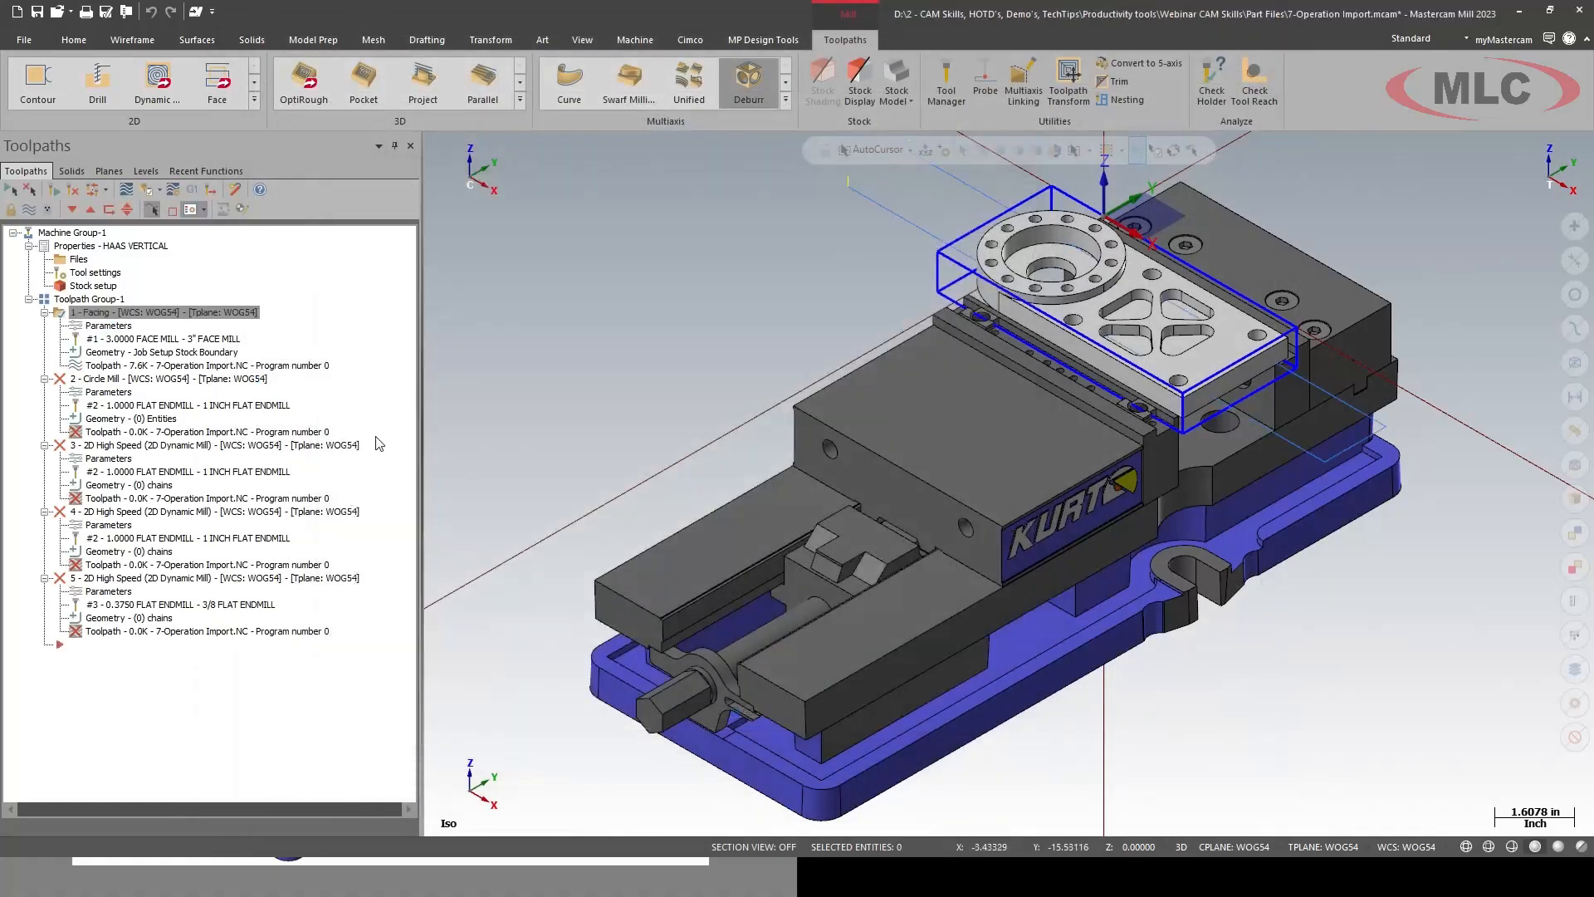
- Assign the 2.0 in bore in the round boss as the Circle Mill operation's hole geometry
{"action": "left_click", "coordinate": [186, 416]}
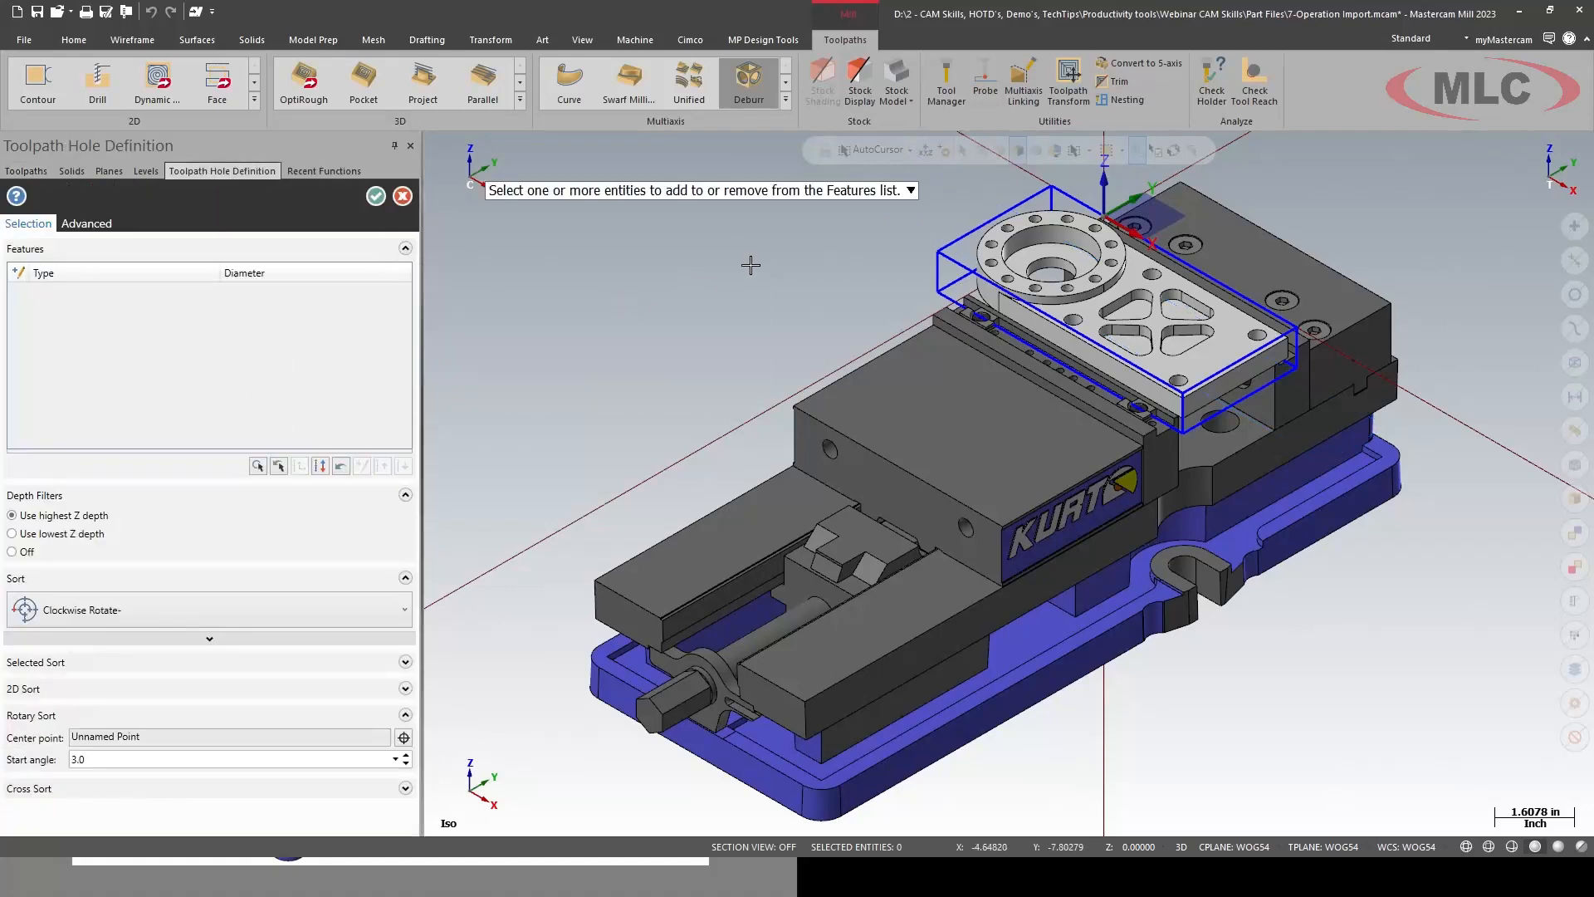
{"action": "left_click", "coordinate": [1080, 242]}
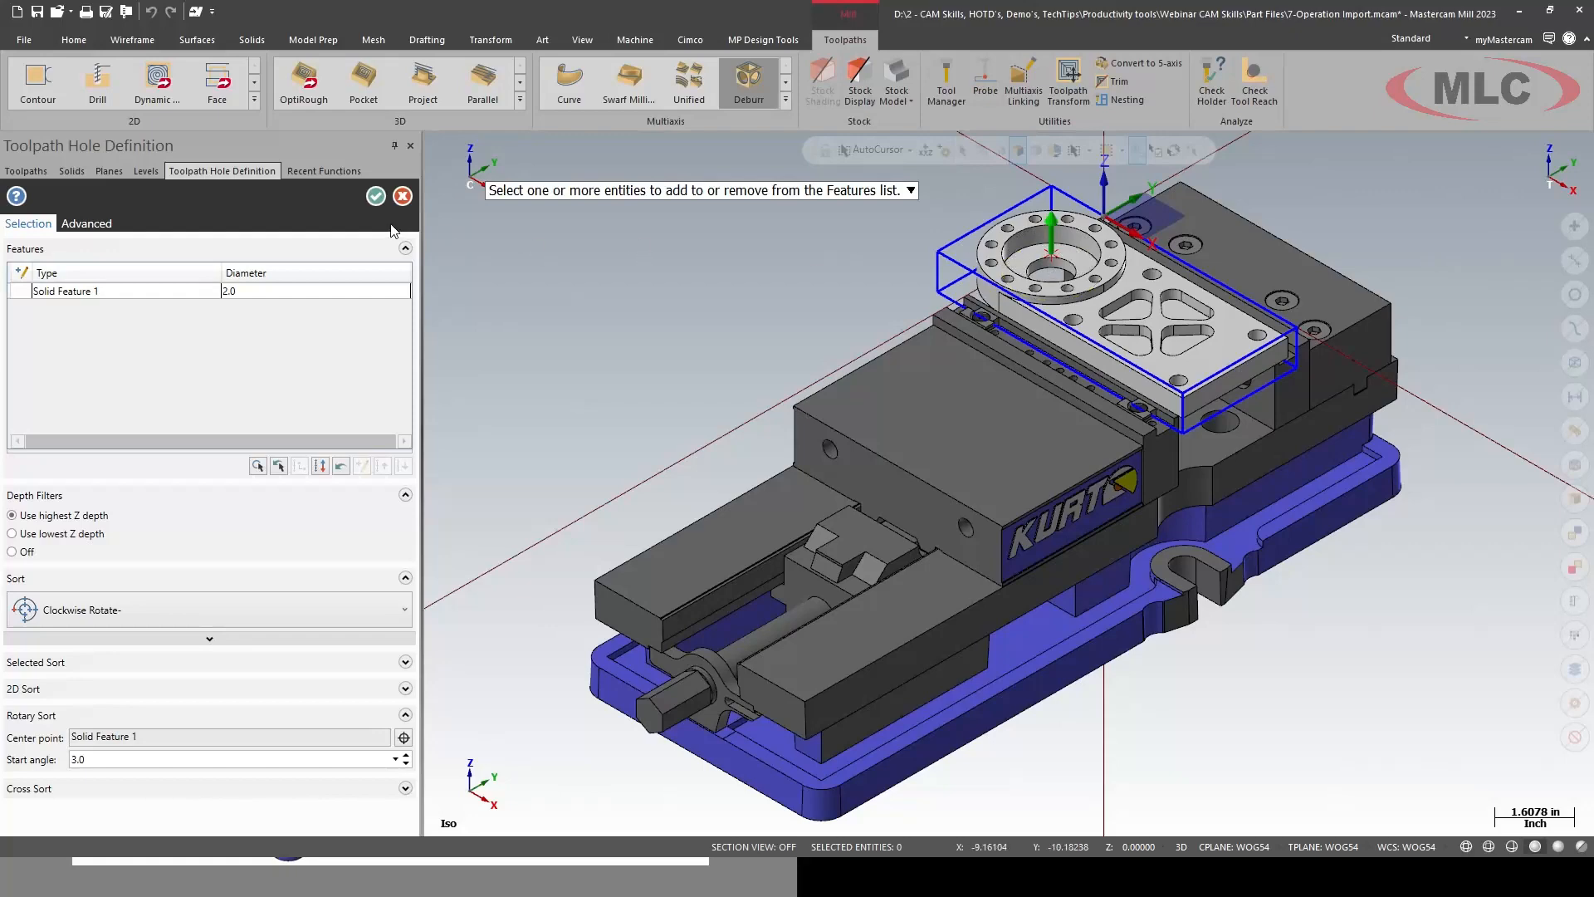
{"action": "left_click", "coordinate": [376, 197]}
- Set the Circle Mill's top of stock to 0.95 at the round boss, pick its depth inside the bore, and regenerate it
{"action": "left_click", "coordinate": [108, 392]}
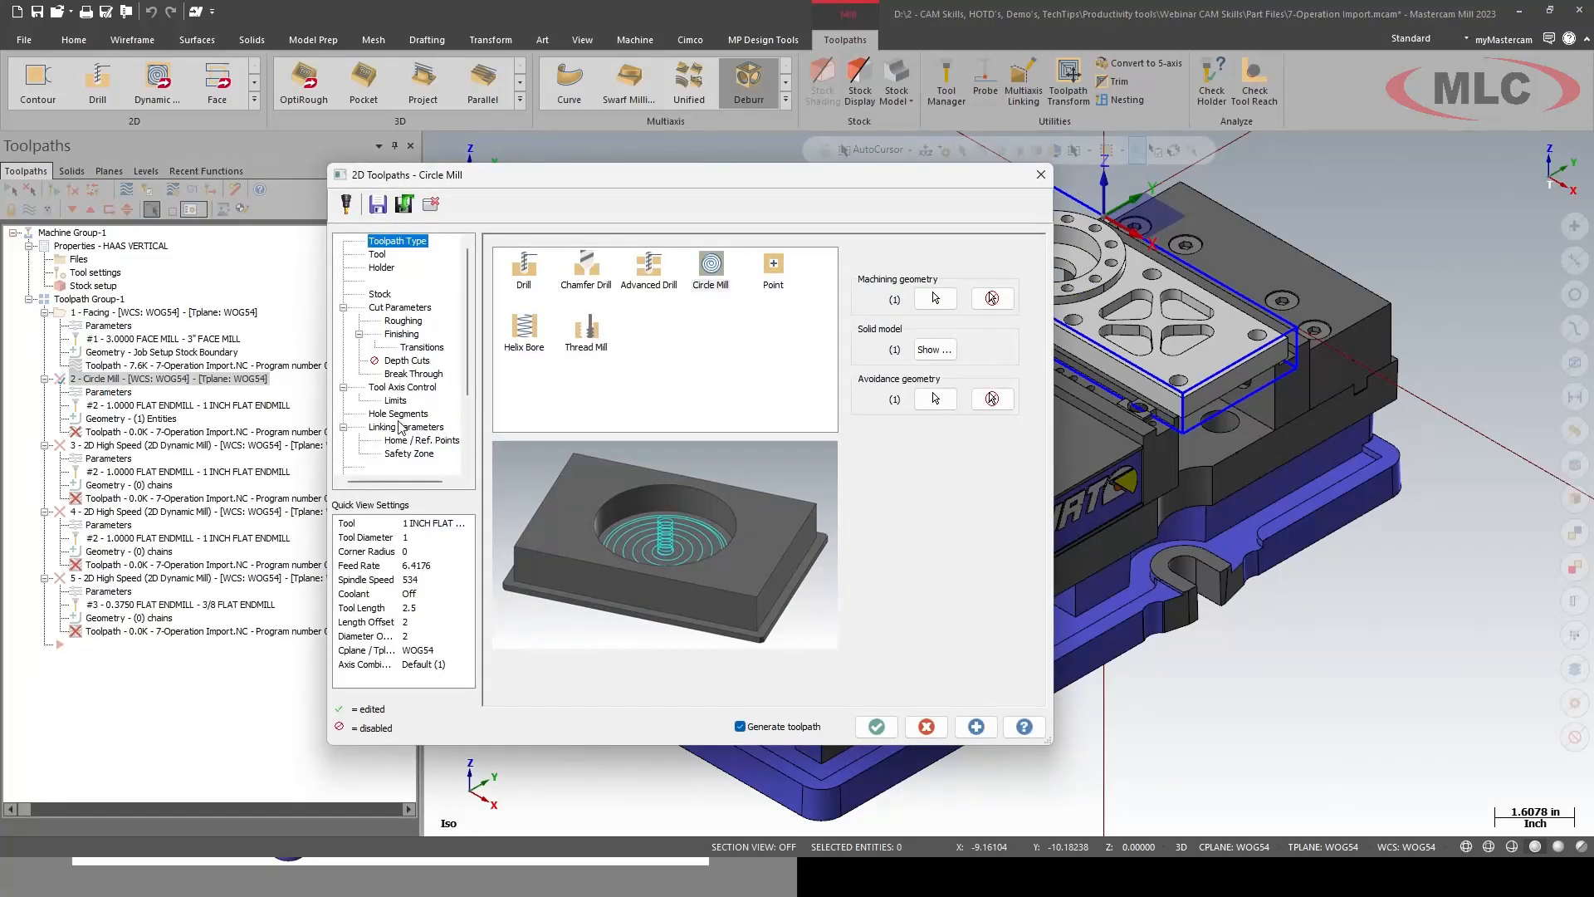
{"action": "left_click", "coordinate": [402, 426]}
{"action": "left_click", "coordinate": [711, 523]}
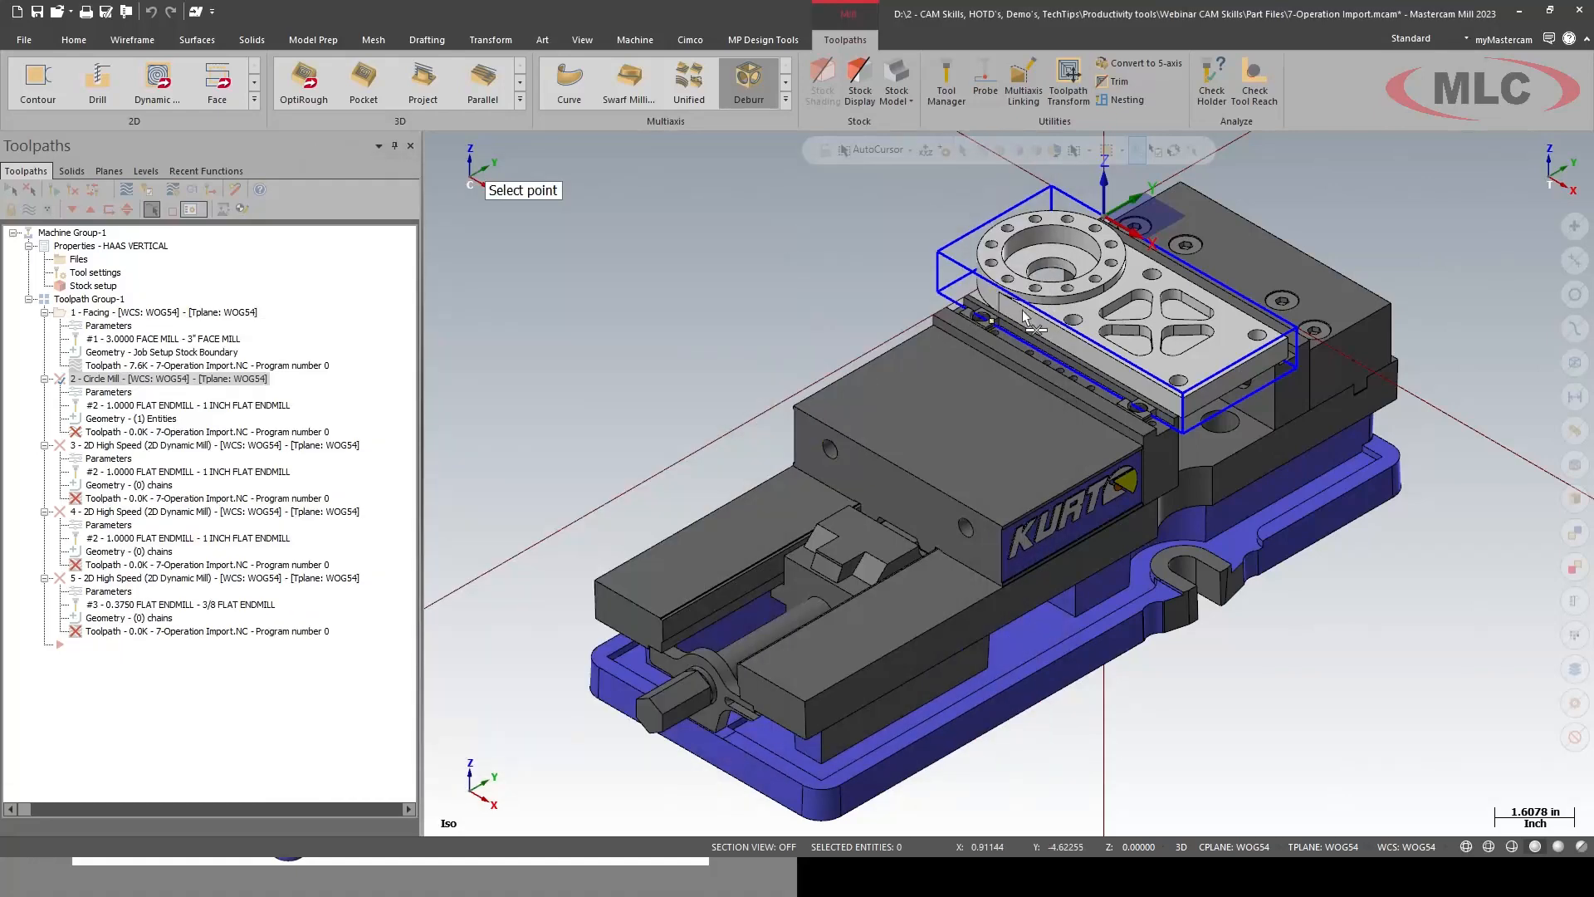
{"action": "left_click", "coordinate": [1043, 303]}
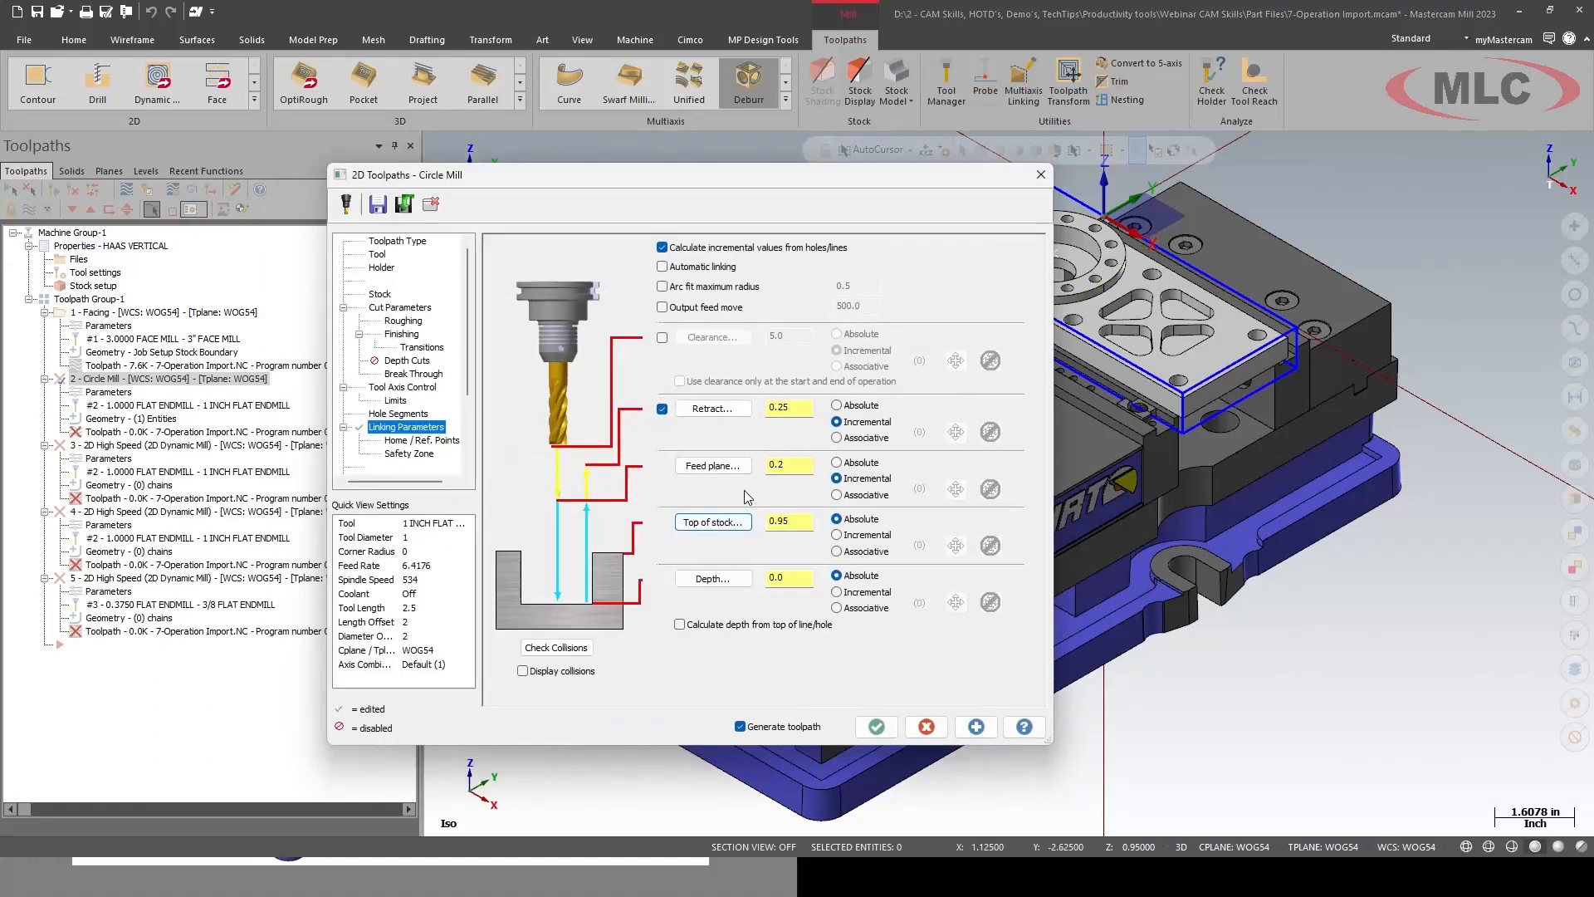
{"action": "left_click", "coordinate": [714, 579]}
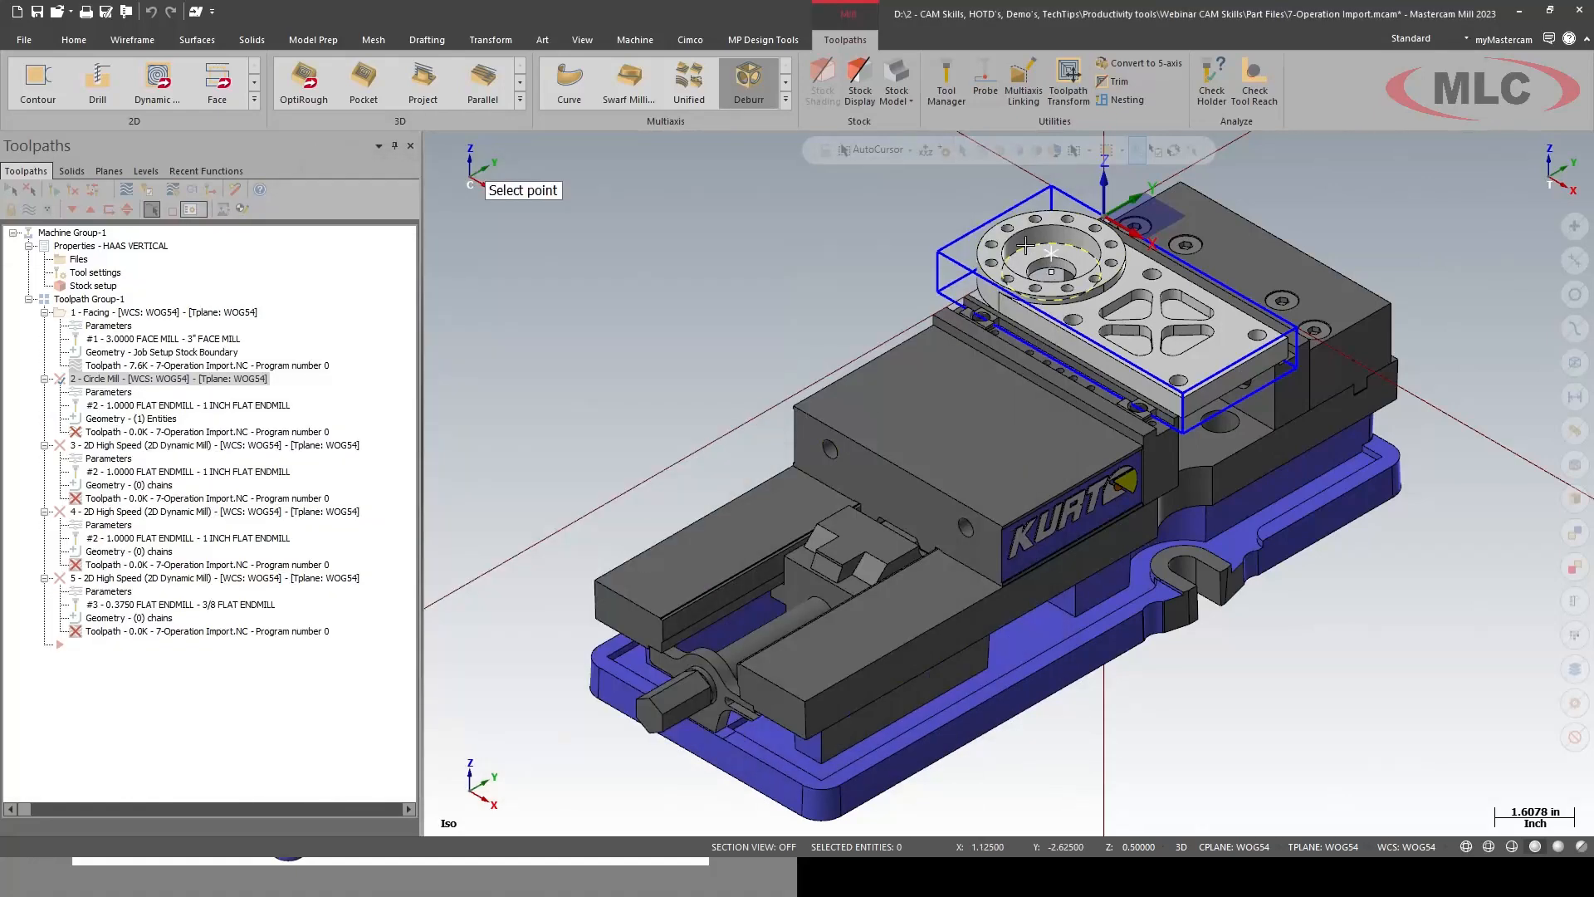
{"action": "left_click", "coordinate": [1069, 256]}
{"action": "left_click", "coordinate": [877, 727]}
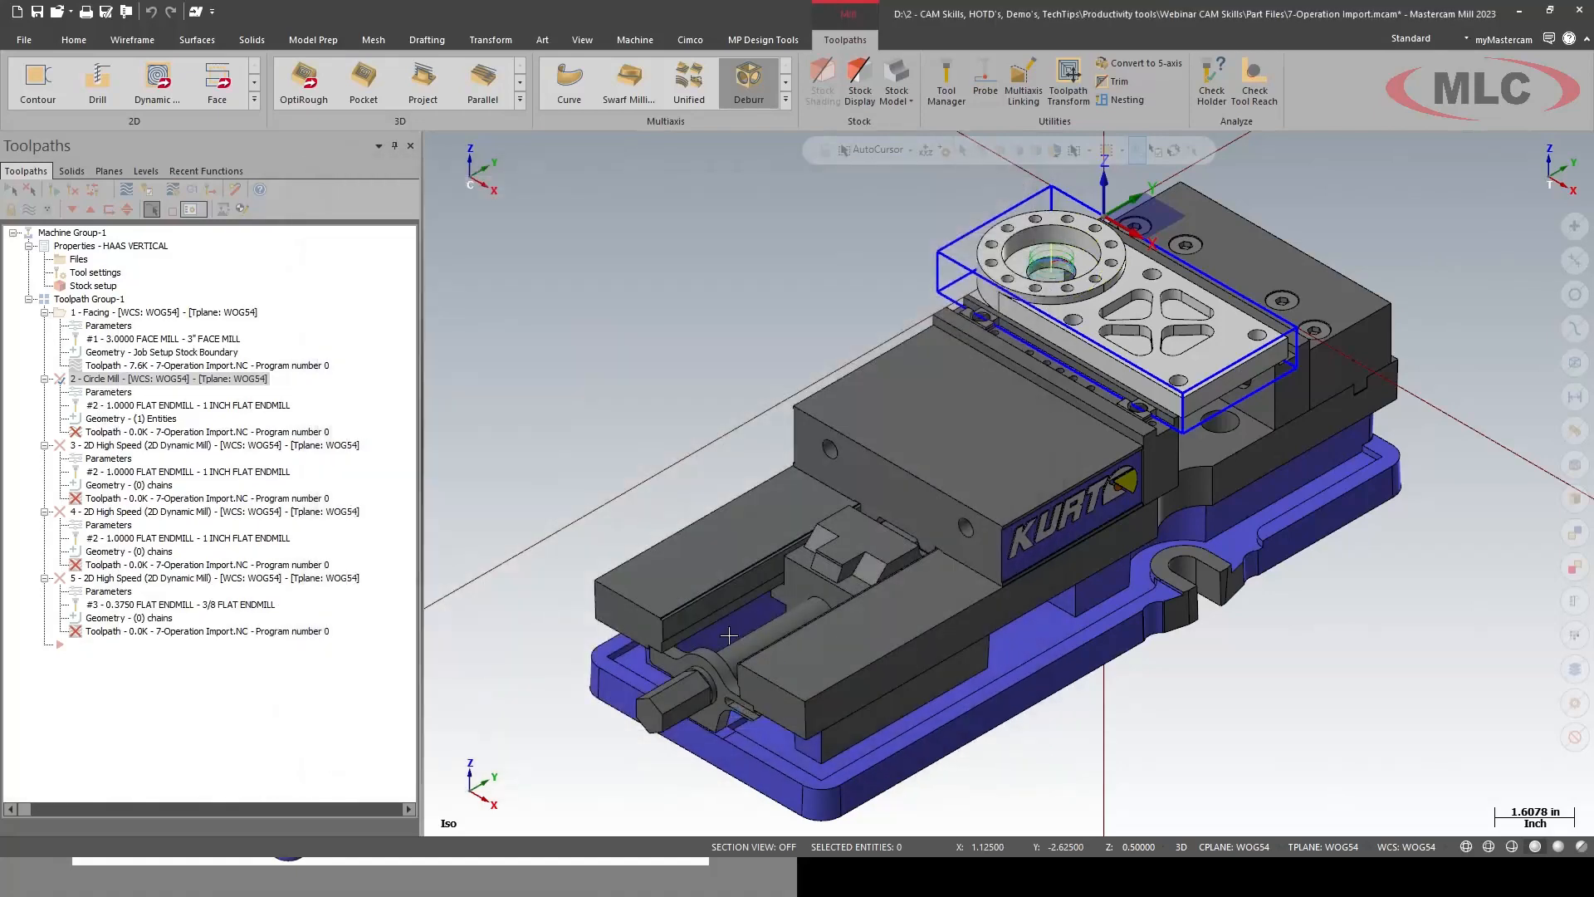
- Chain the round boss's outer edge as the avoidance region of operation 3, the first 2D Dynamic Mill
{"action": "left_click", "coordinate": [125, 485]}
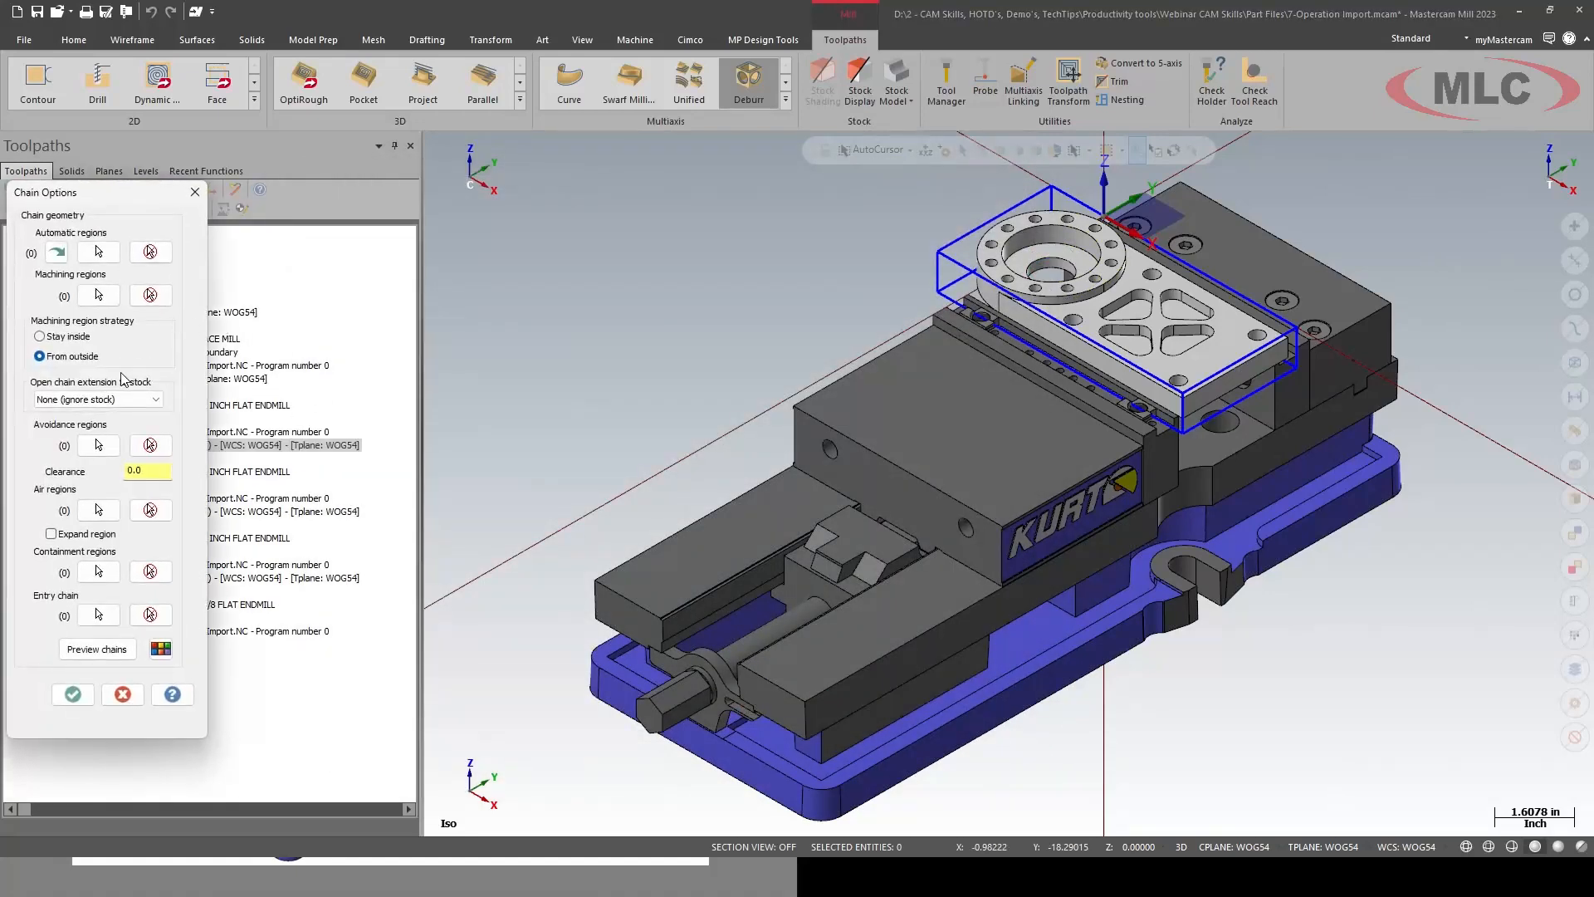
{"action": "left_click", "coordinate": [97, 446]}
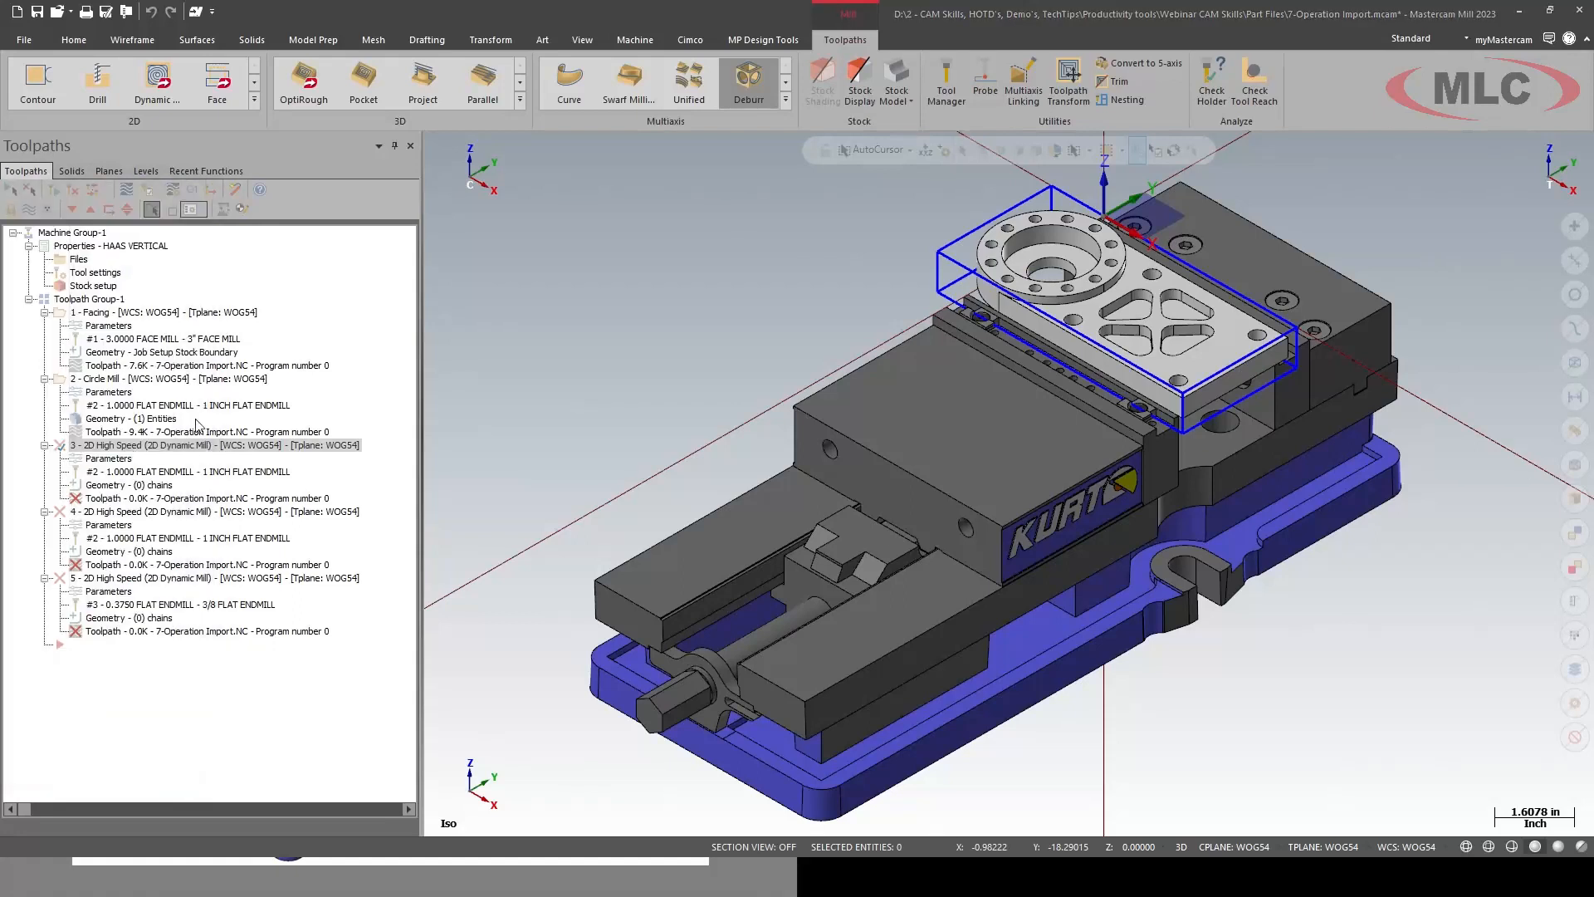
{"action": "left_click", "coordinate": [1053, 303]}
{"action": "left_click", "coordinate": [391, 751]}
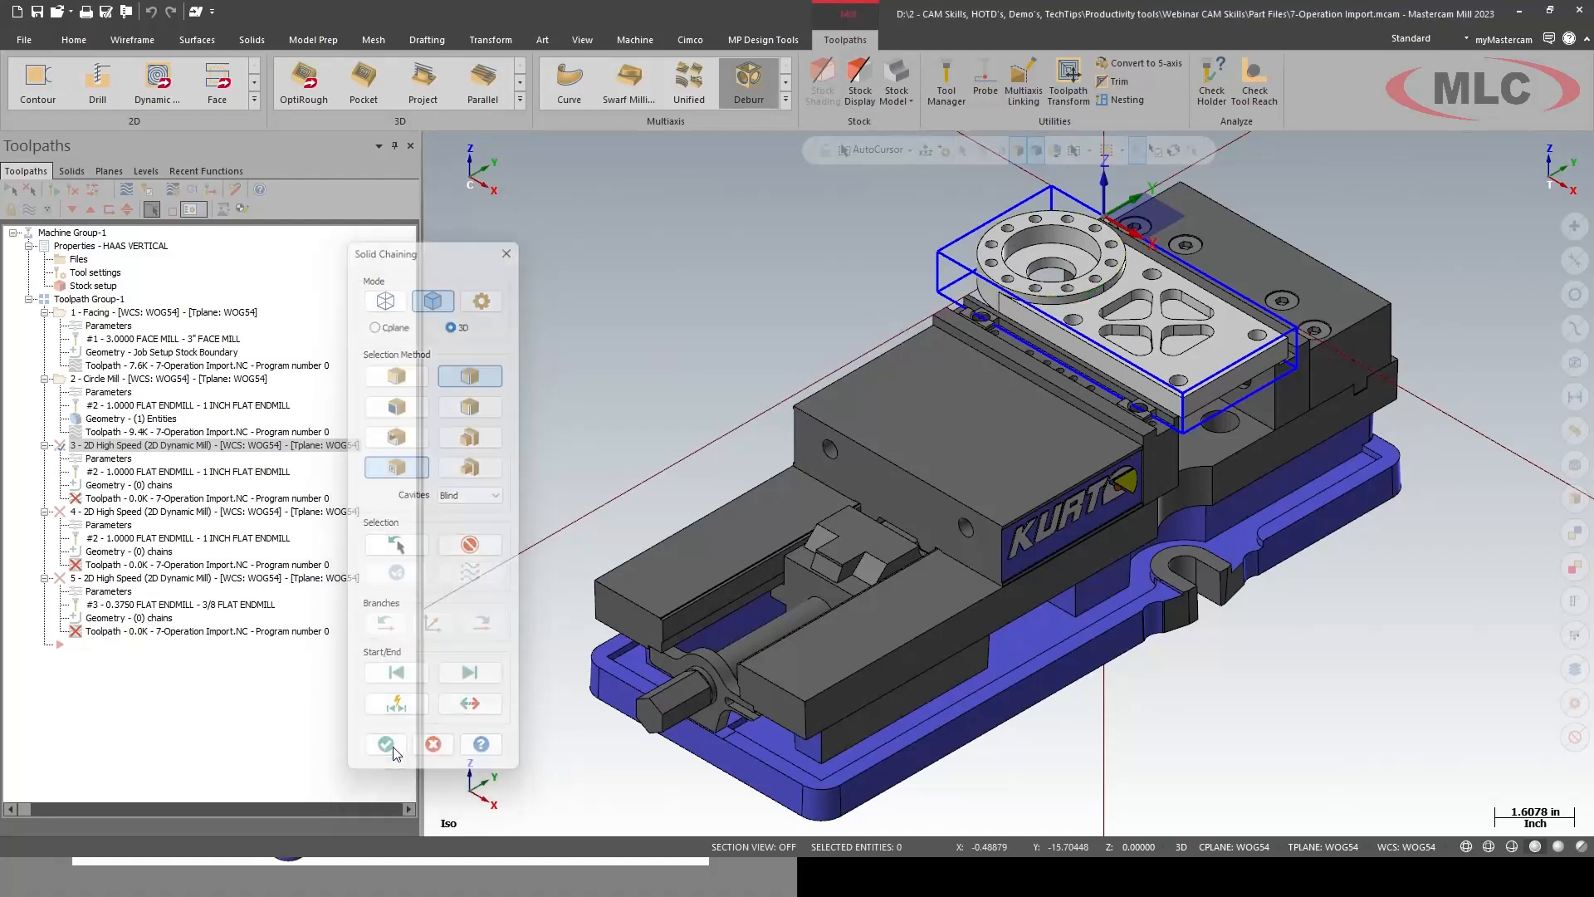
{"action": "left_click", "coordinate": [73, 694]}
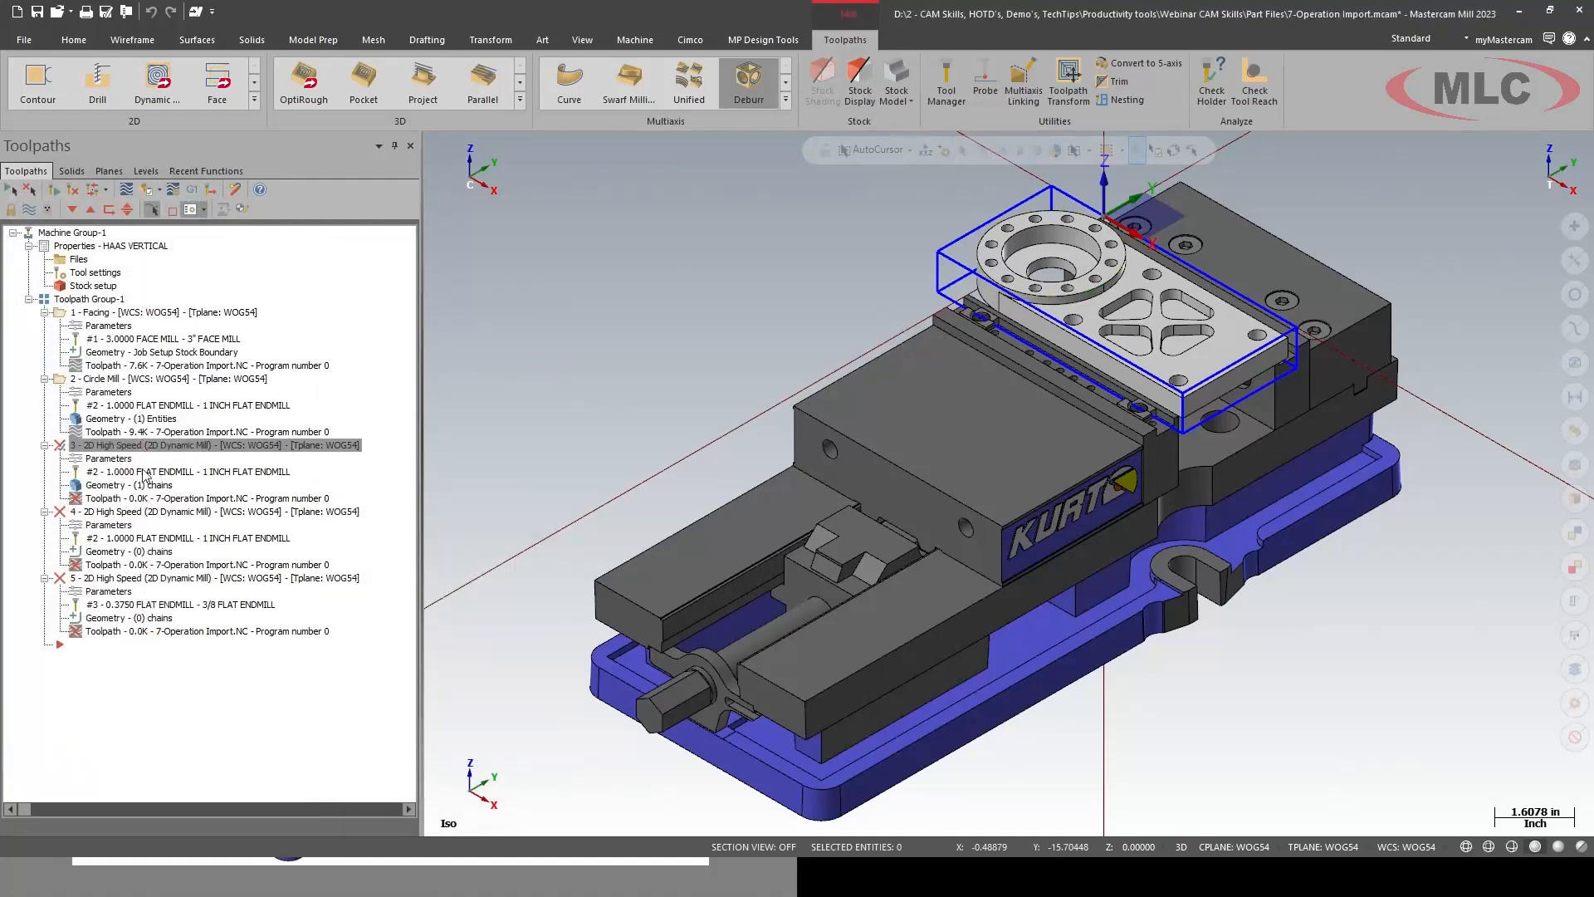
- Set operation 3's top of stock to 0.95 at the round boss, pick its depth on the plate's upper face, and regenerate it
{"action": "left_click", "coordinate": [109, 459]}
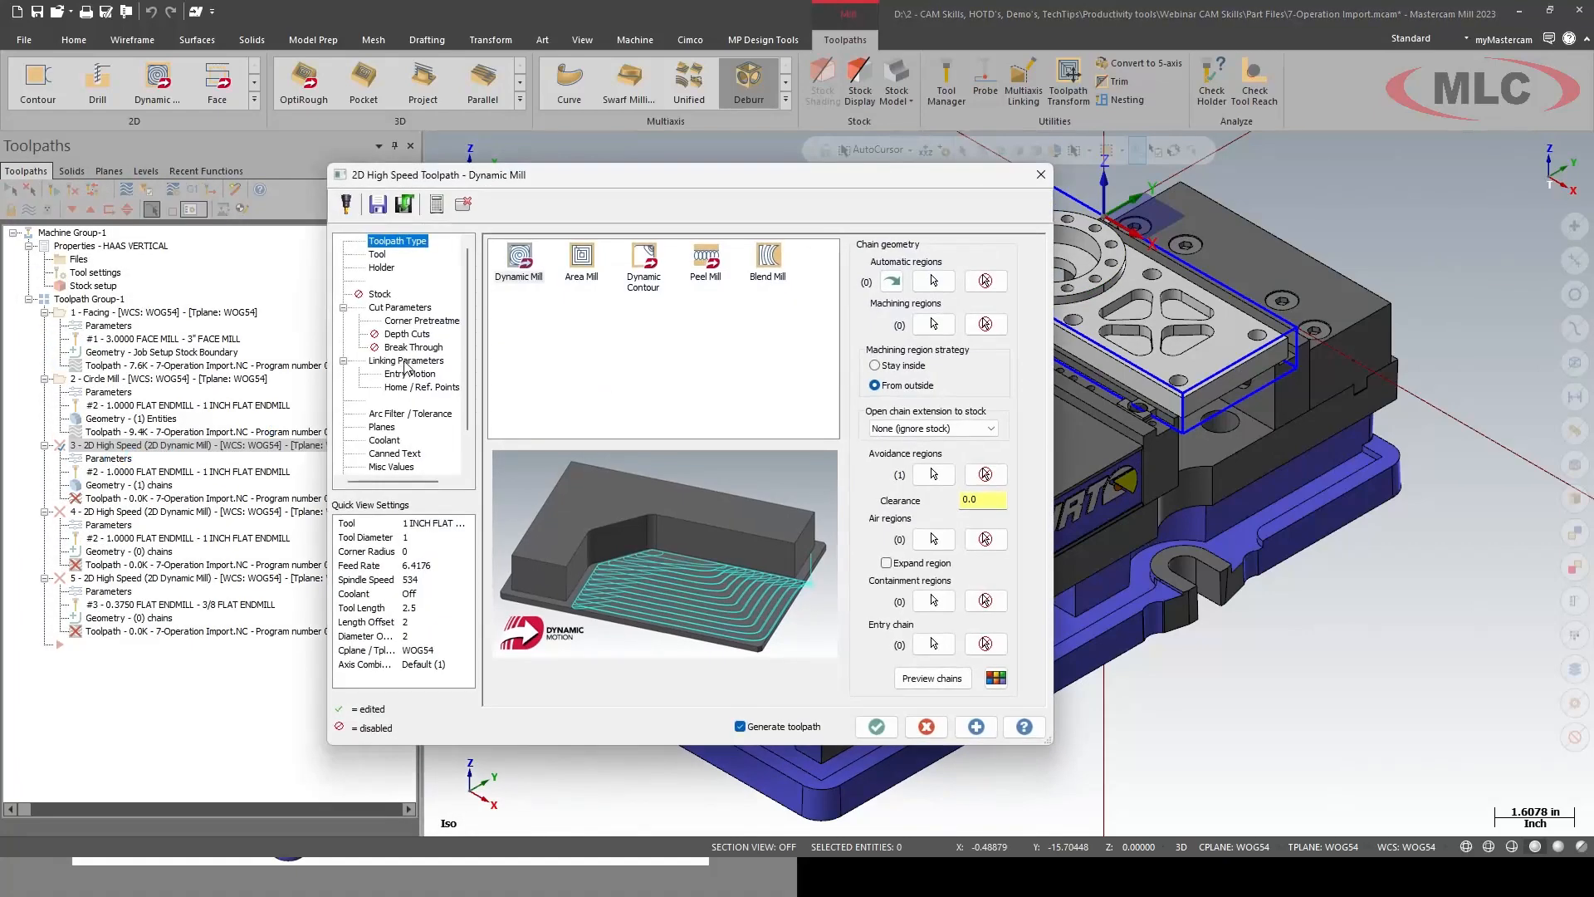
{"action": "left_click", "coordinate": [405, 362]}
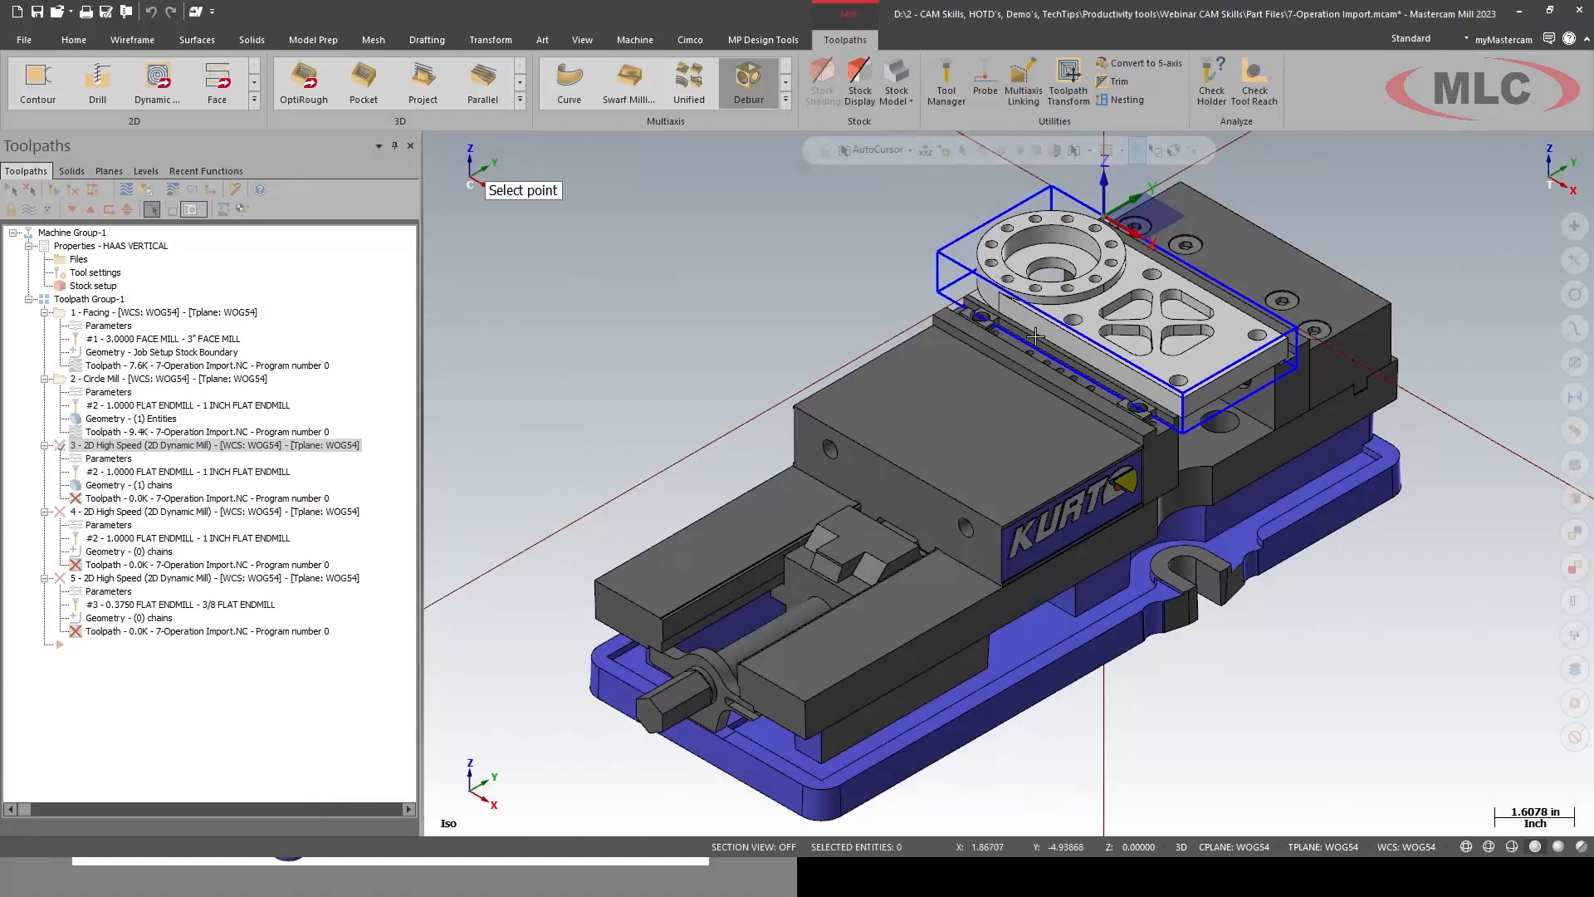
{"action": "left_click", "coordinate": [707, 537]}
{"action": "left_click", "coordinate": [1088, 299]}
{"action": "left_click", "coordinate": [719, 583]}
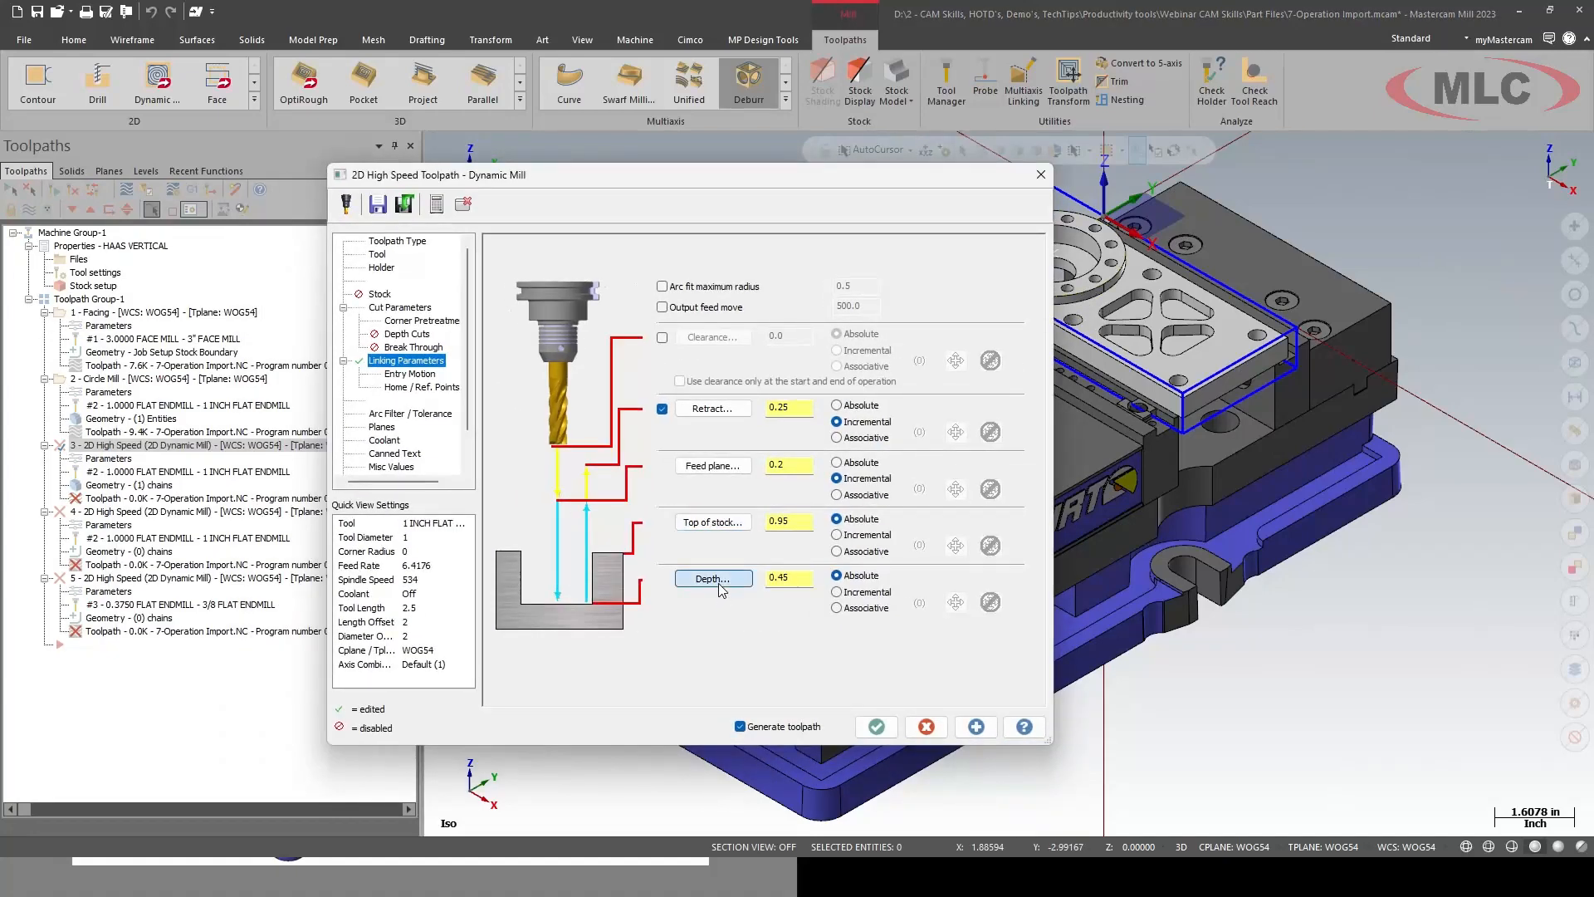
{"action": "left_click", "coordinate": [1255, 336]}
{"action": "left_click", "coordinate": [878, 727]}
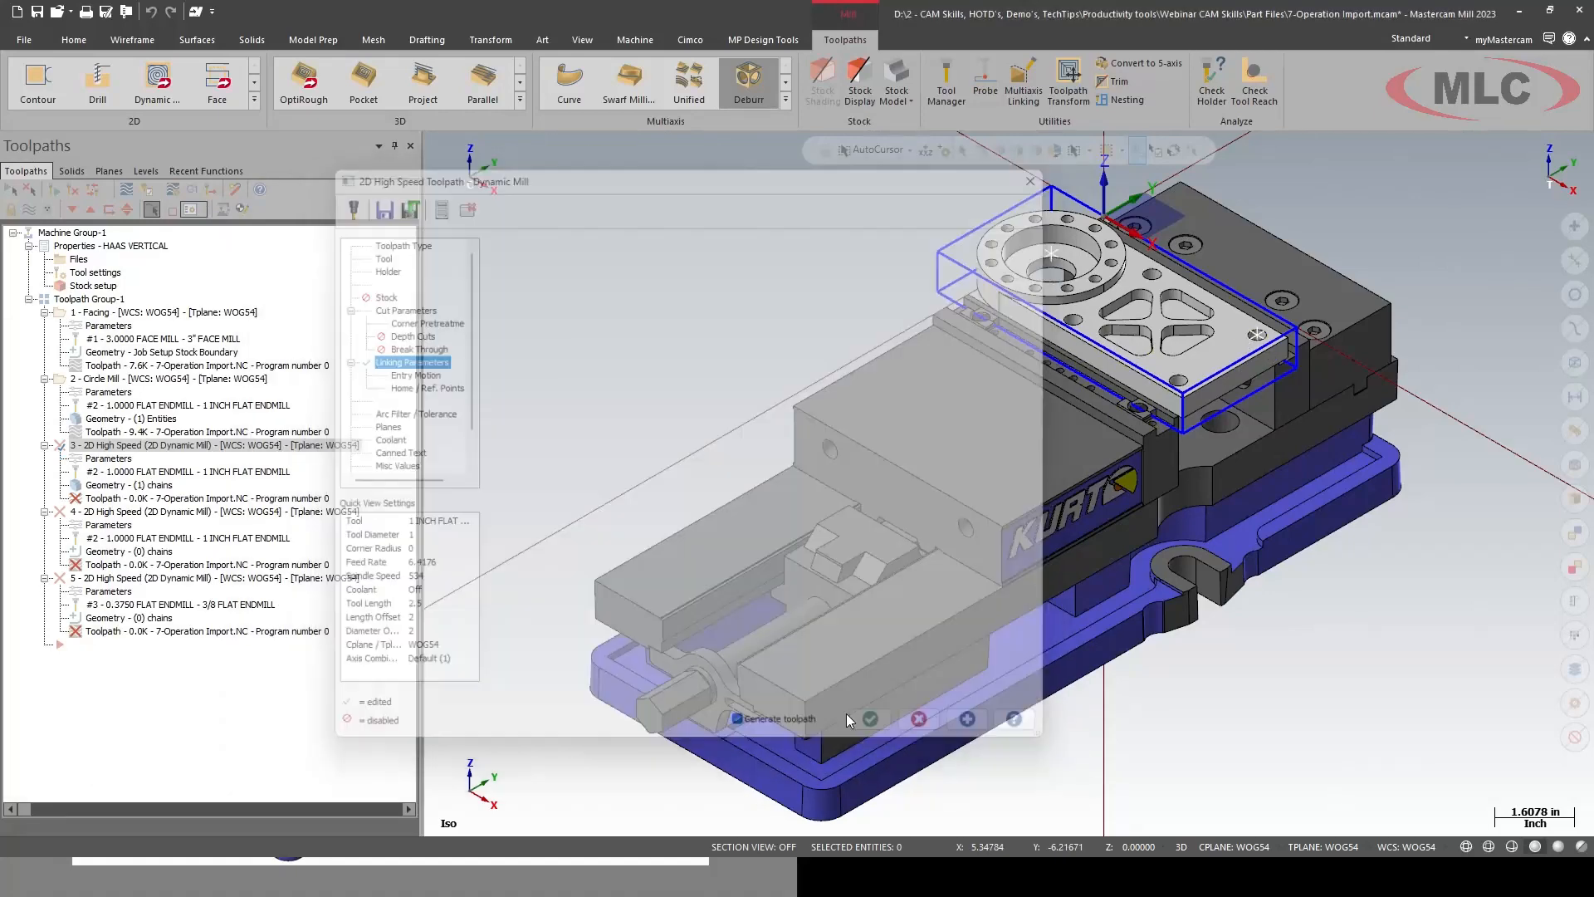
- Chain the outer edge of the part's underside as the avoidance region of operation 4, the second 2D Dynamic Mill
{"action": "left_click", "coordinate": [127, 553]}
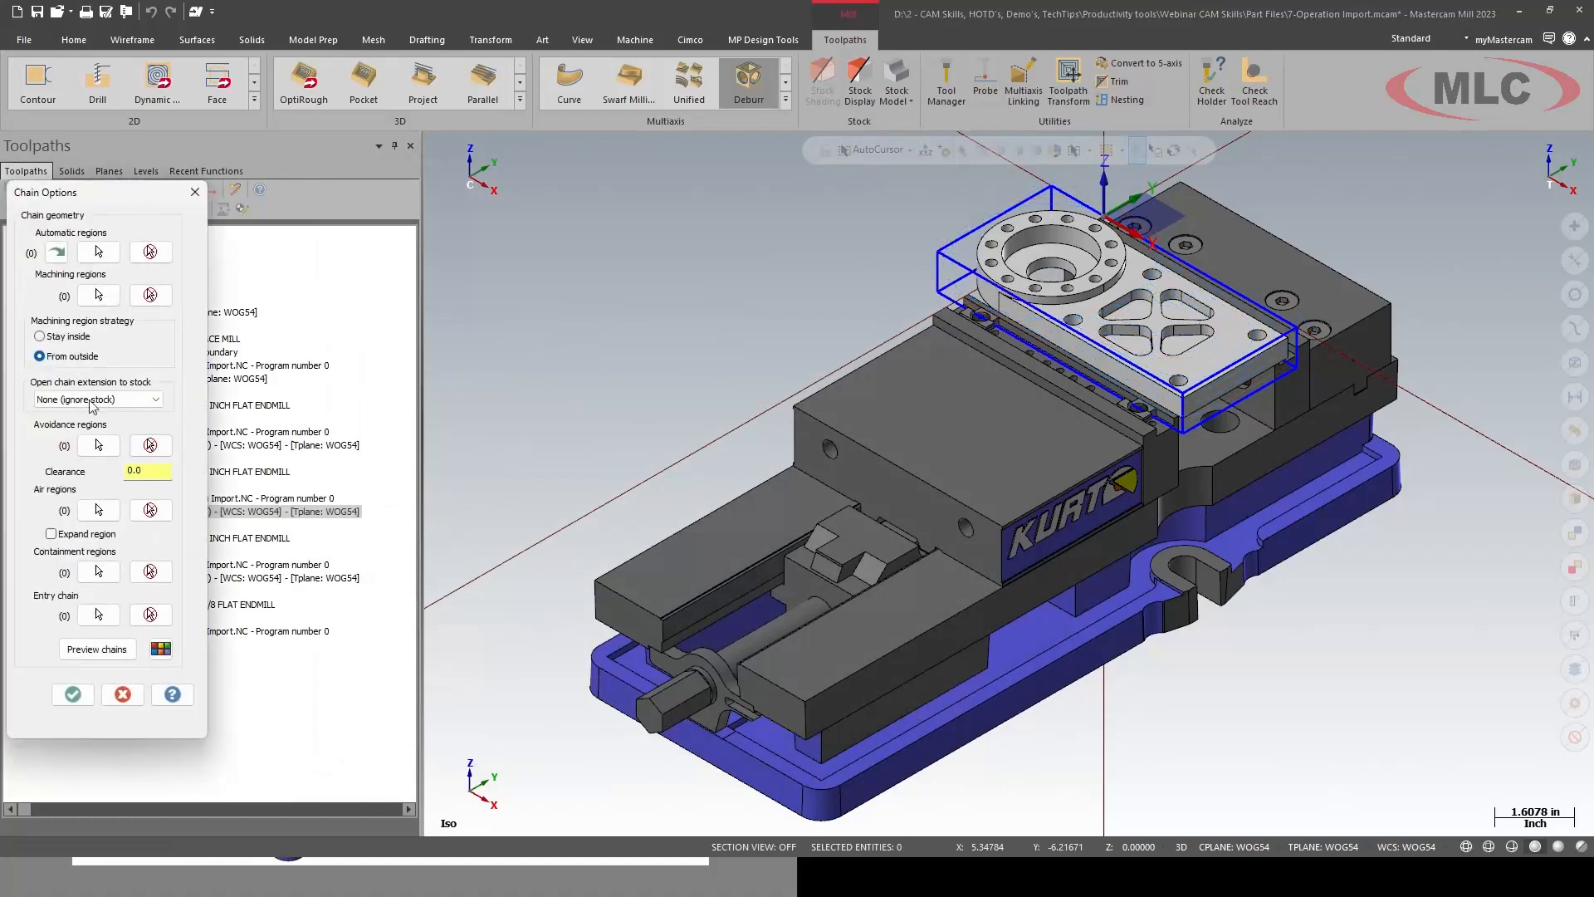
{"action": "left_click", "coordinate": [97, 446]}
{"action": "middle_click_drag", "start_coordinate": [1206, 408], "coordinate": [1092, 264]}
{"action": "left_click", "coordinate": [1293, 440]}
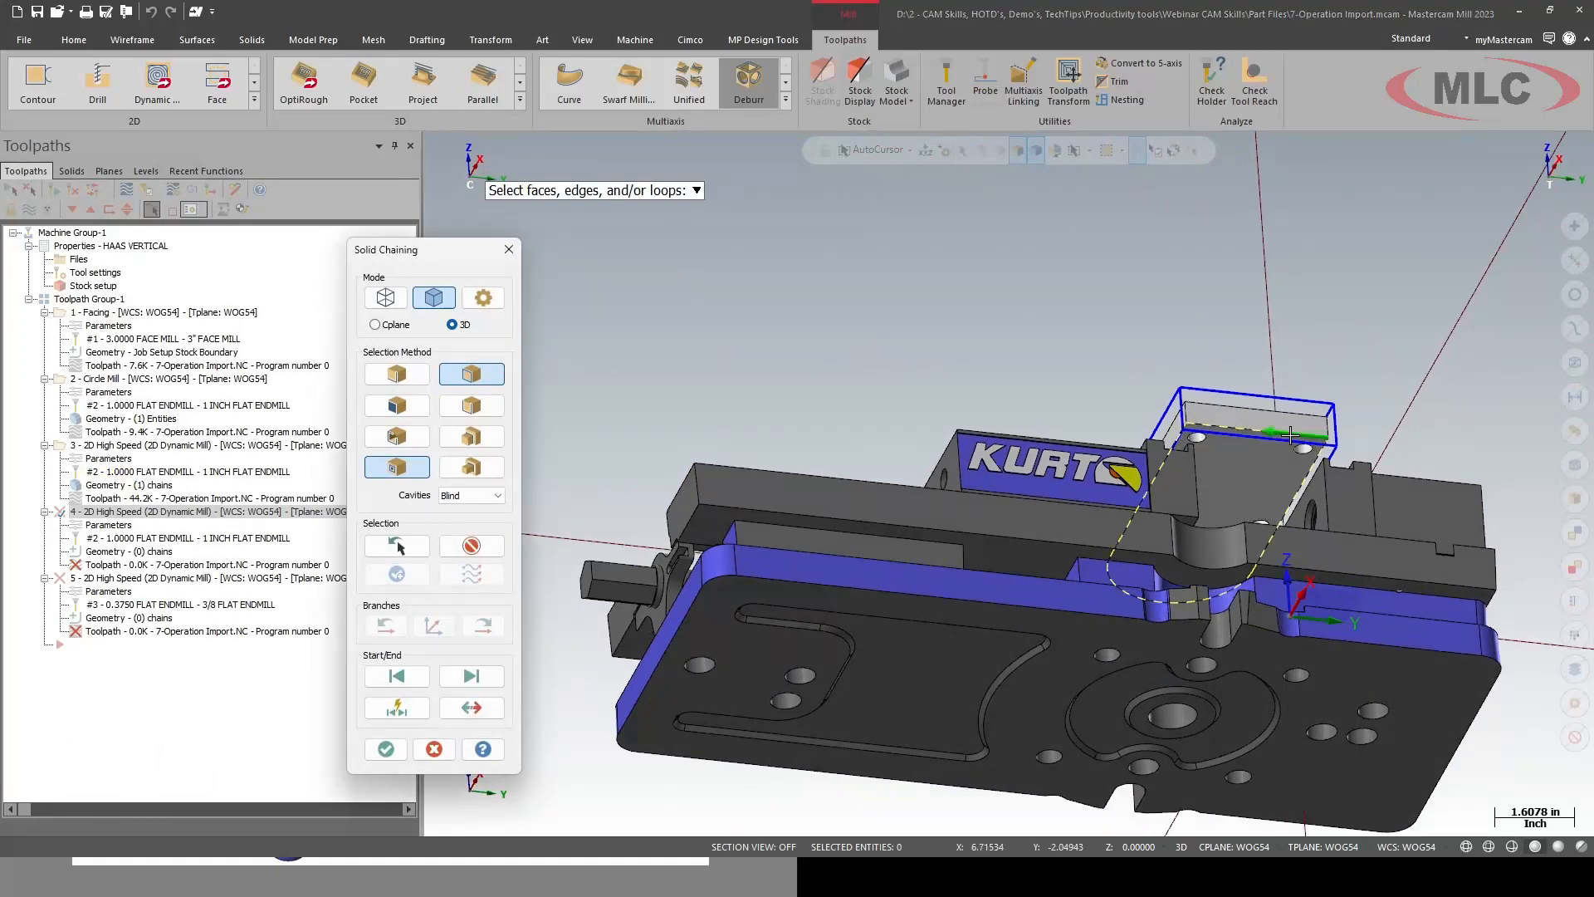
{"action": "left_click", "coordinate": [386, 749]}
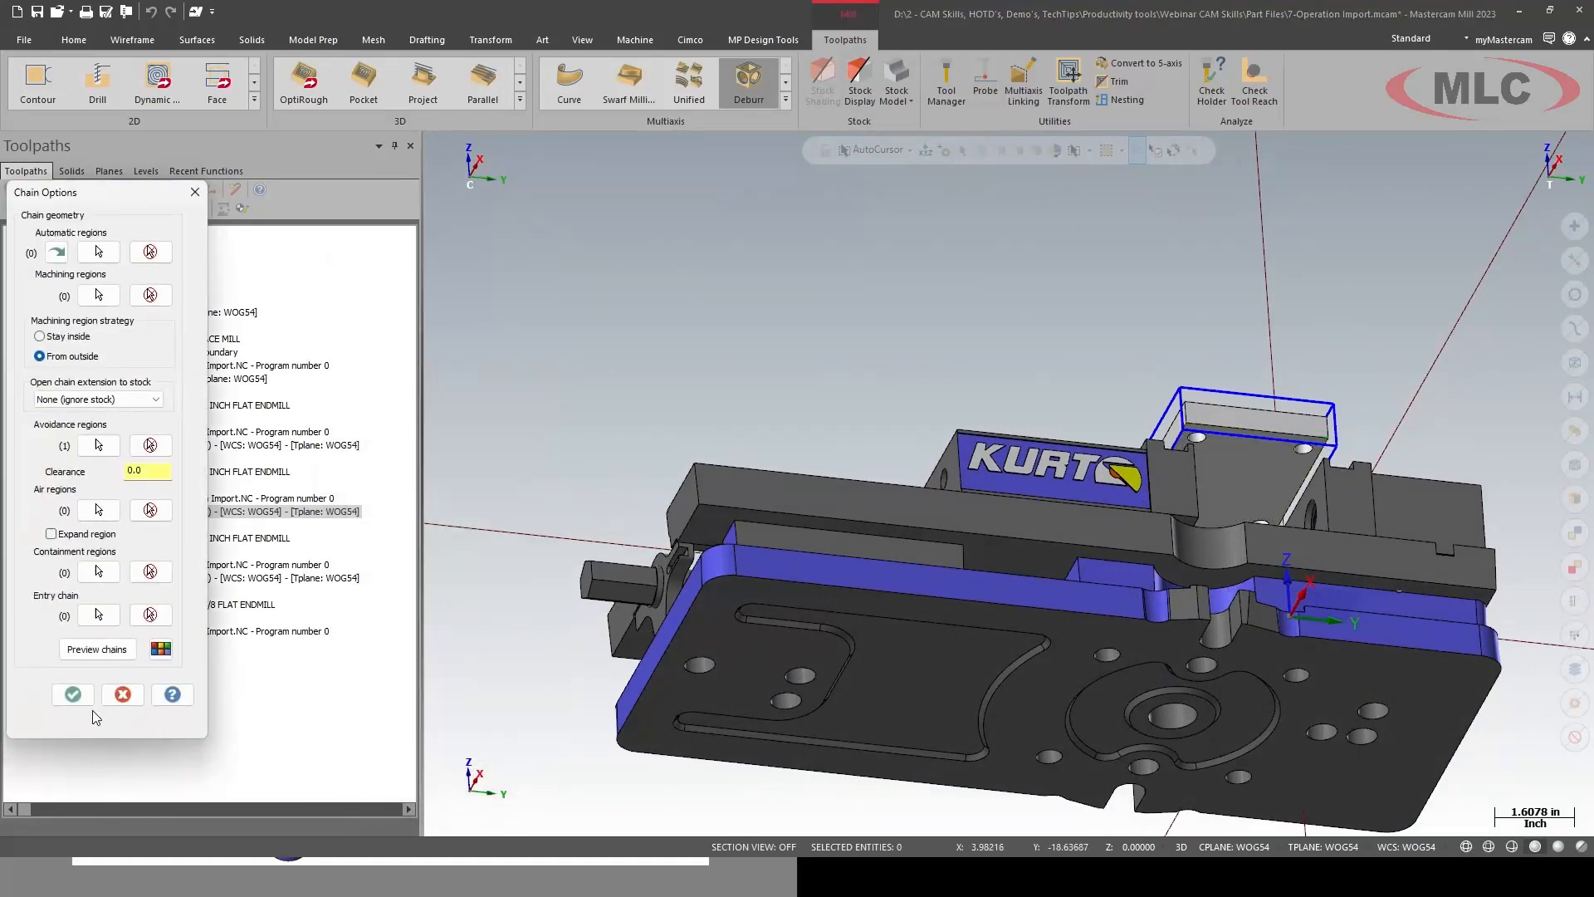
{"action": "left_click", "coordinate": [73, 694]}
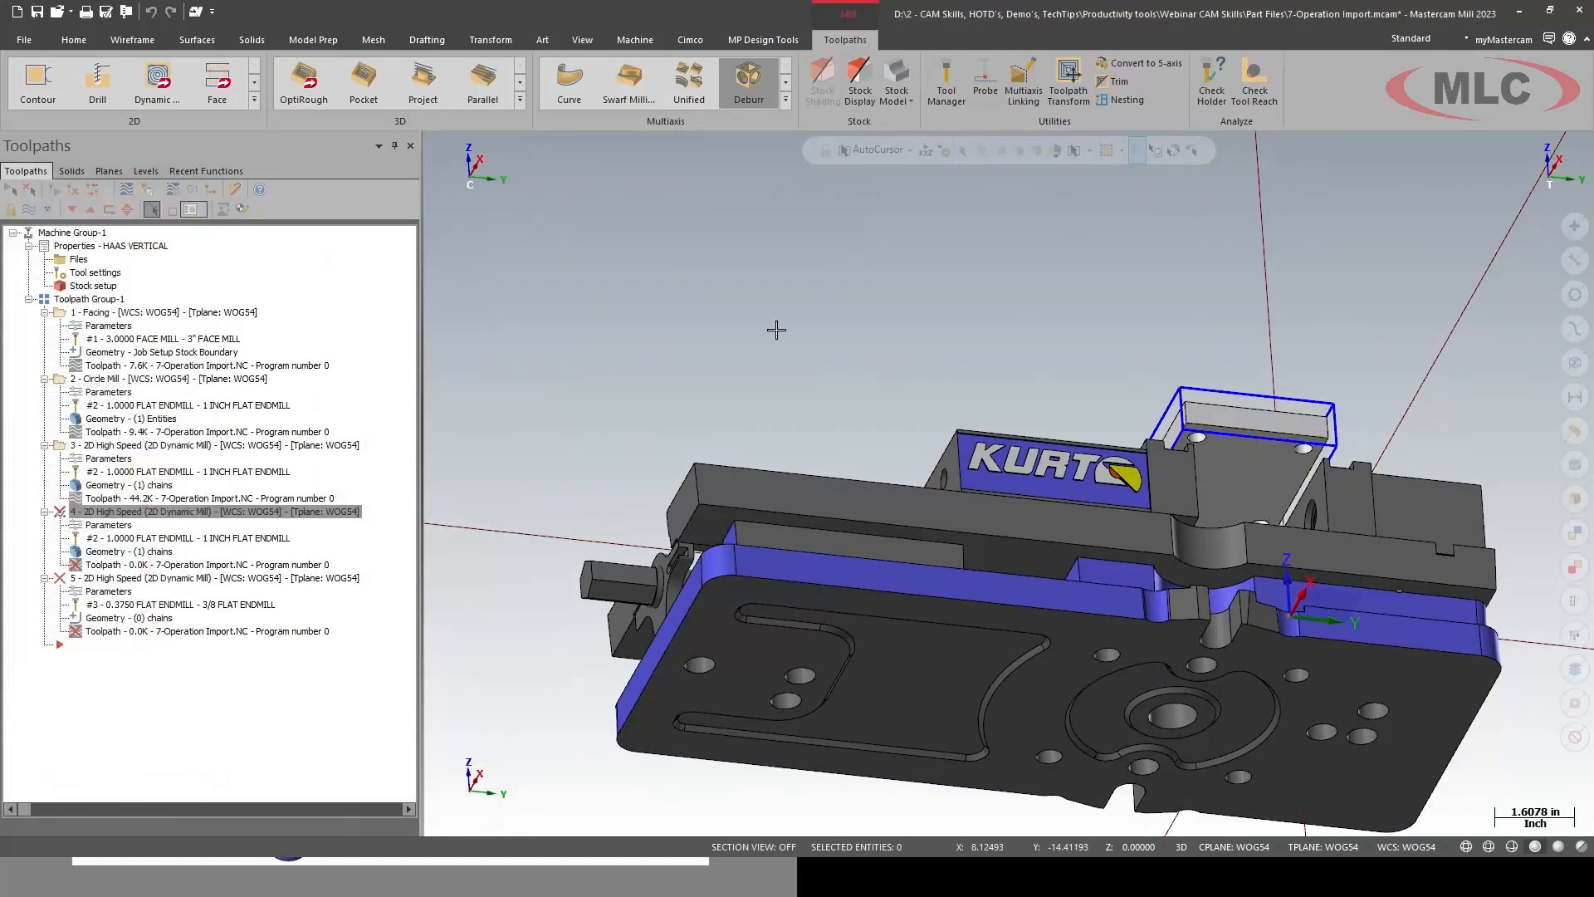
- Set operation 4's top of stock to 0.95 and its depth to 0.23, 0.02 below the picked lower corner of the part, and regenerate it
{"action": "left_click", "coordinate": [108, 525]}
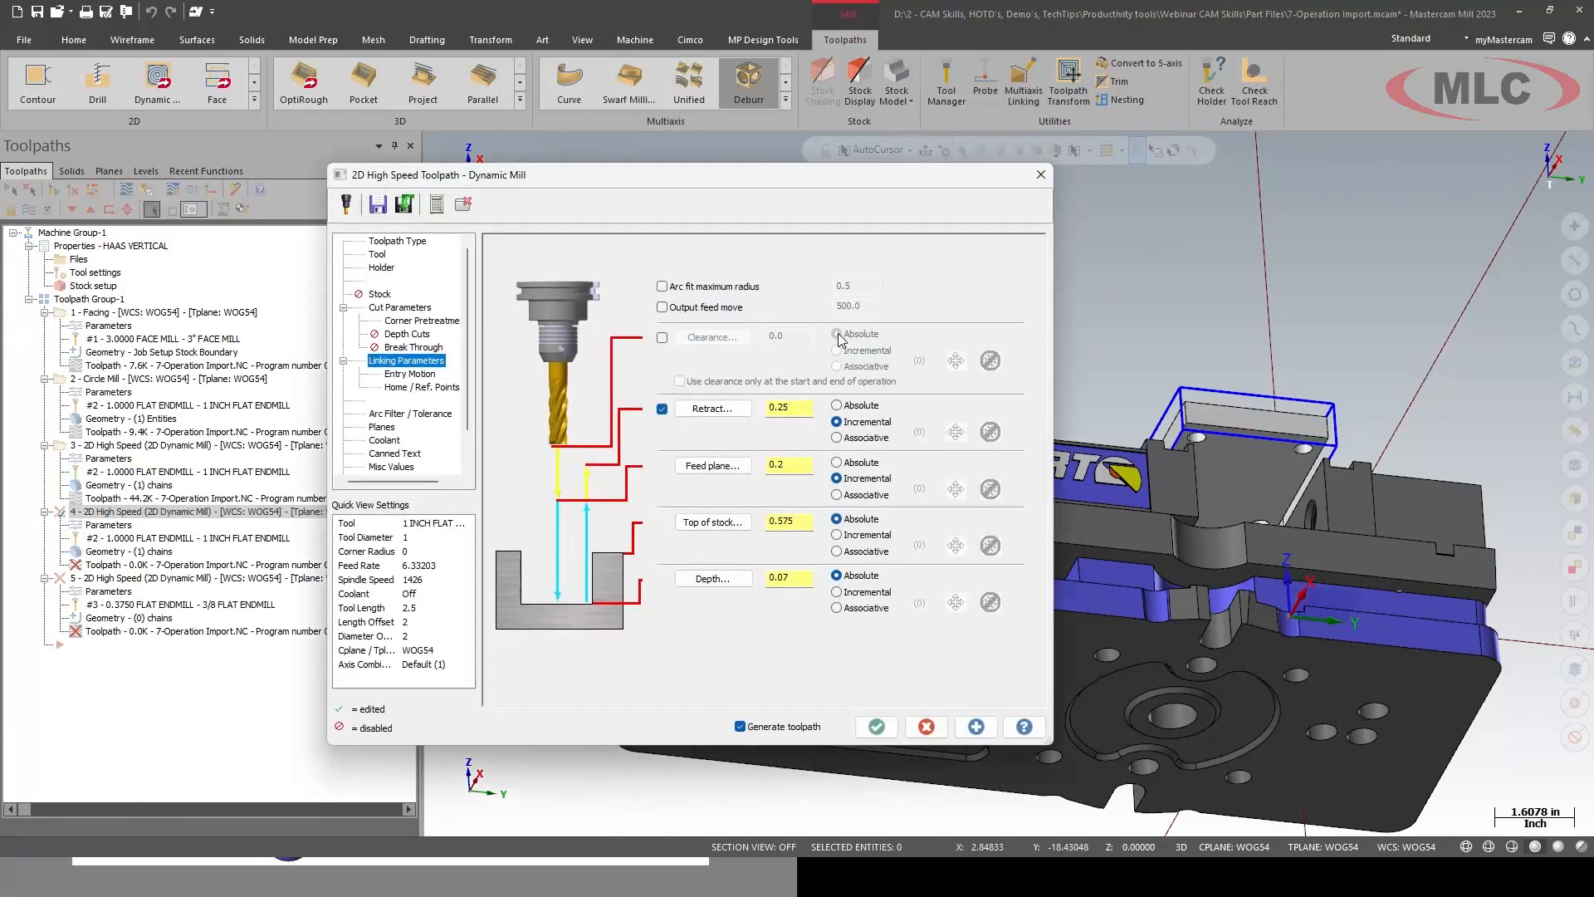
{"action": "left_click", "coordinate": [712, 522]}
{"action": "scroll", "coordinate": [1100, 390], "scroll_direction": "up", "scroll_amount": 3}
{"action": "scroll", "coordinate": [1100, 390], "scroll_direction": "up", "scroll_amount": 2}
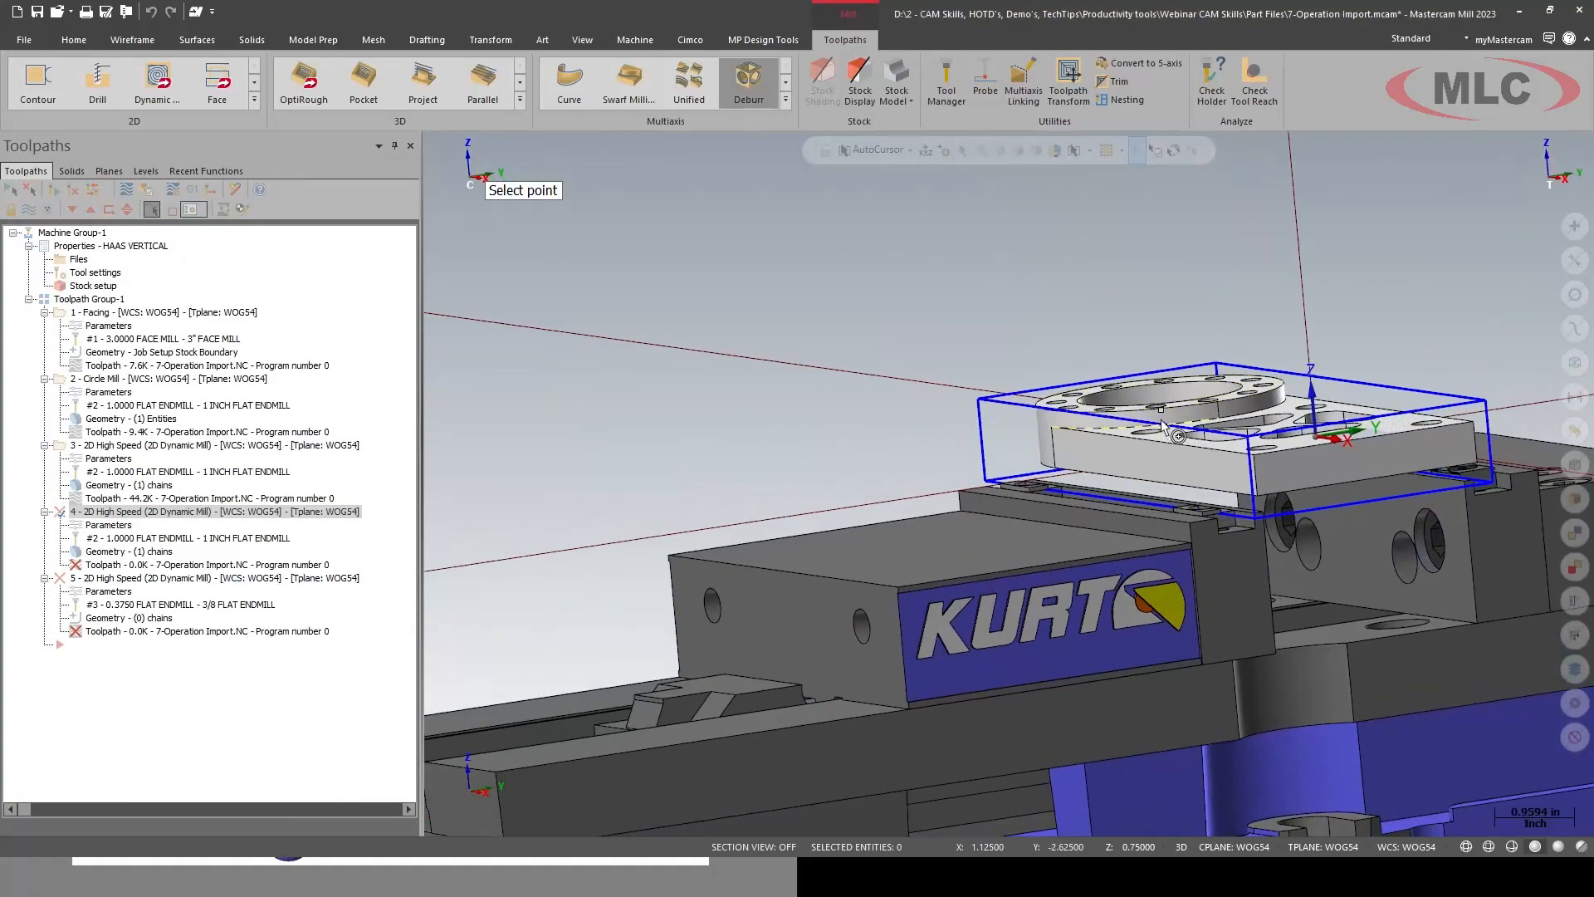
{"action": "left_click", "coordinate": [1163, 409]}
{"action": "left_click", "coordinate": [719, 586]}
{"action": "left_click", "coordinate": [1257, 496]}
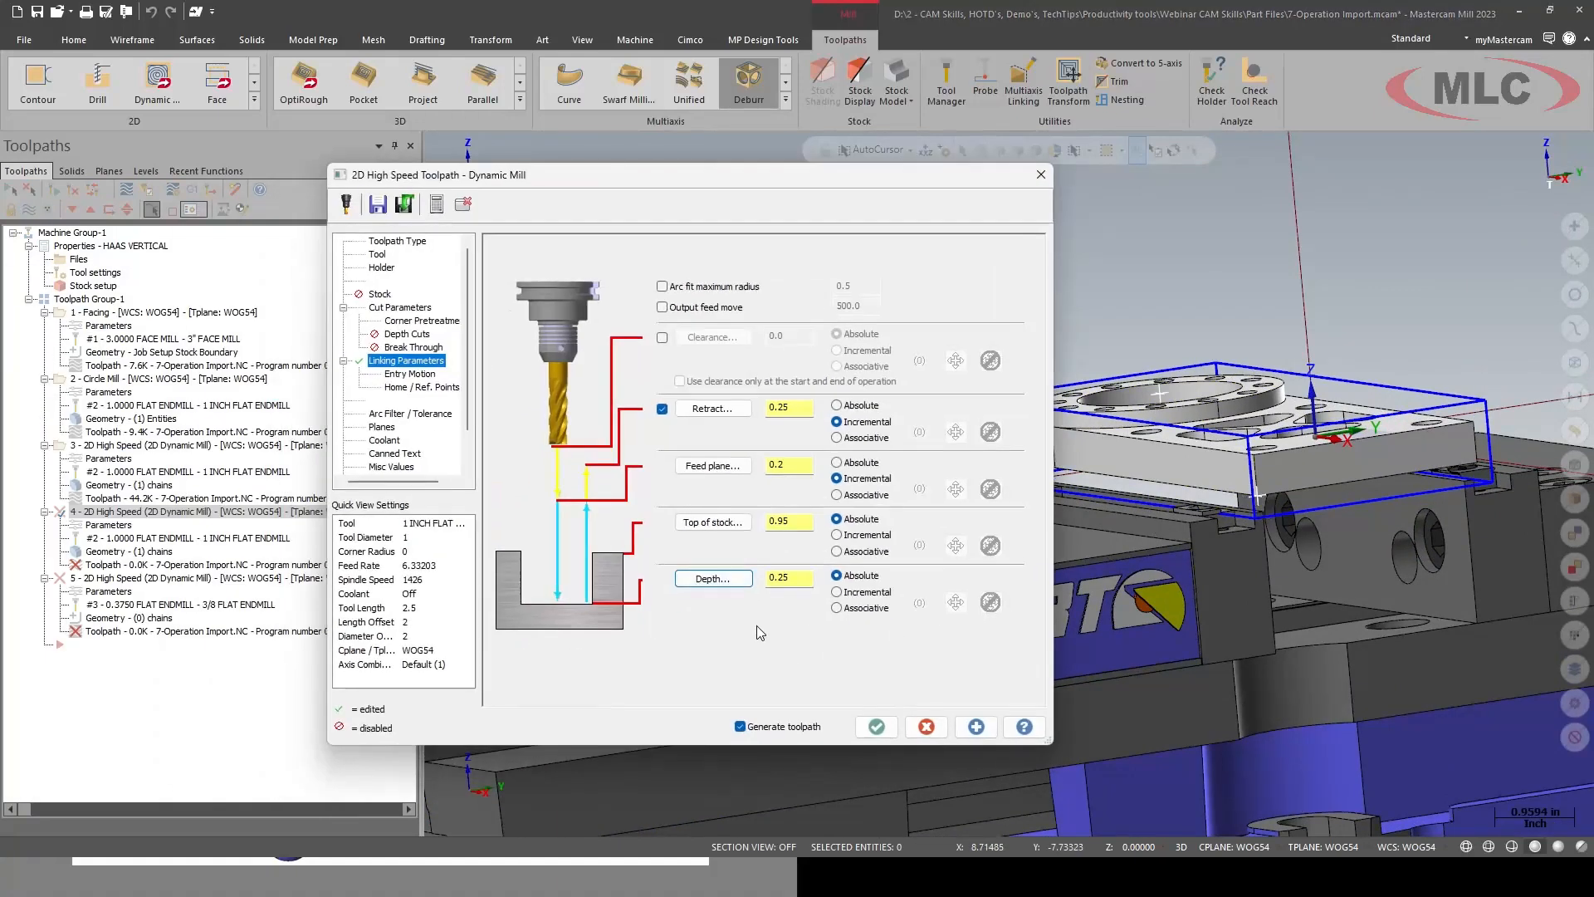
{"action": "left_click", "coordinate": [800, 580]}
{"action": "type", "text": "-.02"}
{"action": "key", "text": "Tab"}
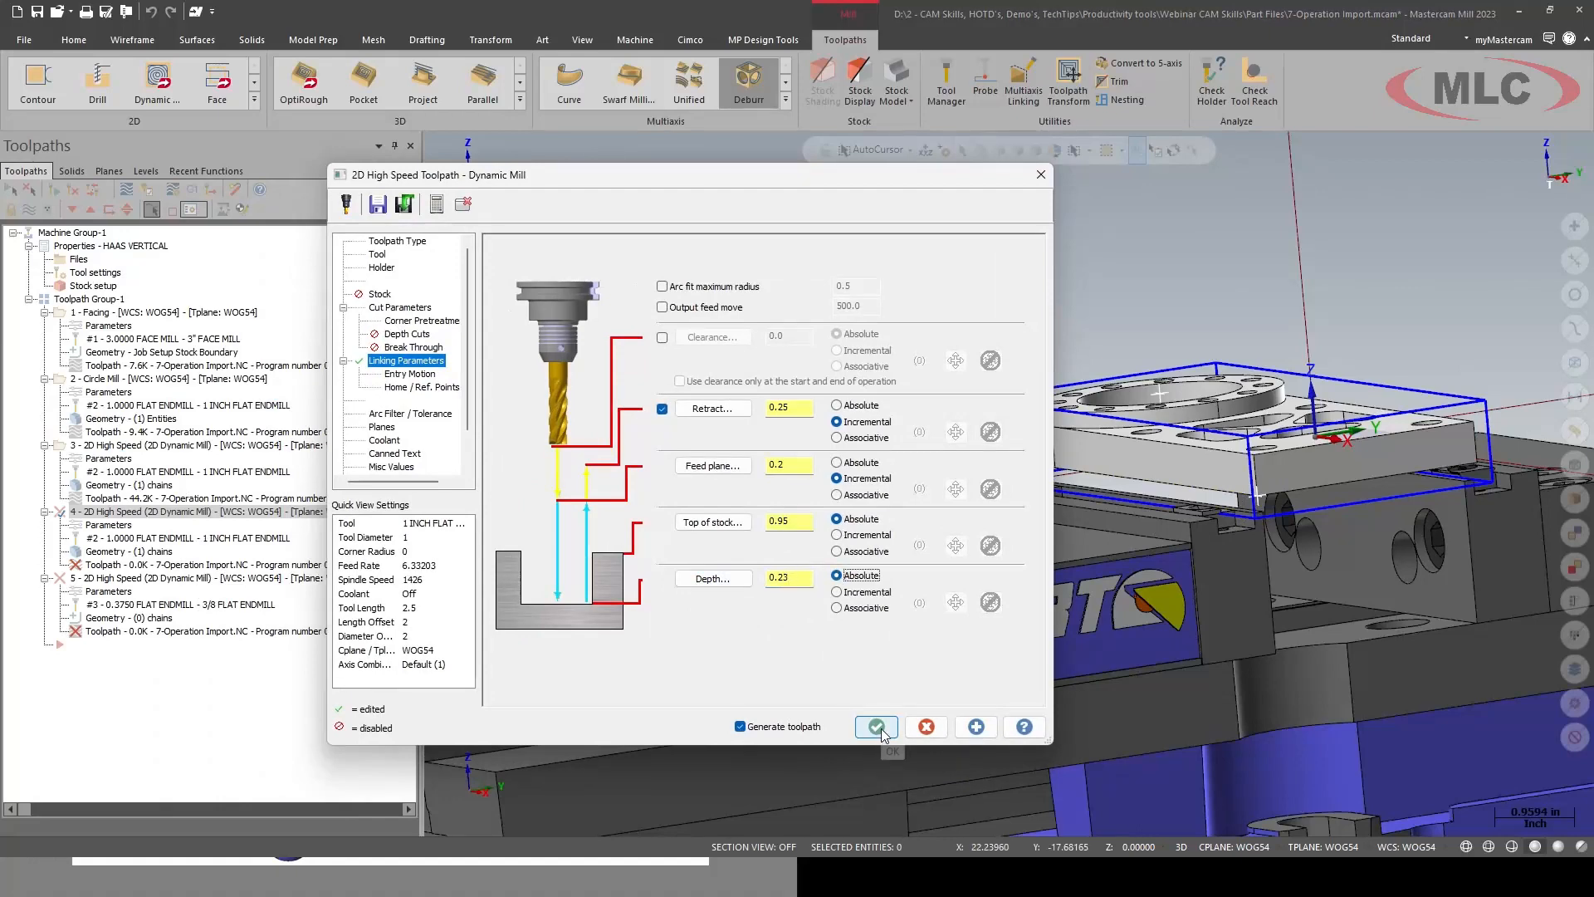
{"action": "left_click", "coordinate": [877, 728]}
- Chain the four triangular pockets in the plate as the machining regions of operation 5, the 3/8 flat endmill Dynamic Mill
{"action": "scroll", "coordinate": [1042, 458], "scroll_direction": "up", "scroll_amount": 5}
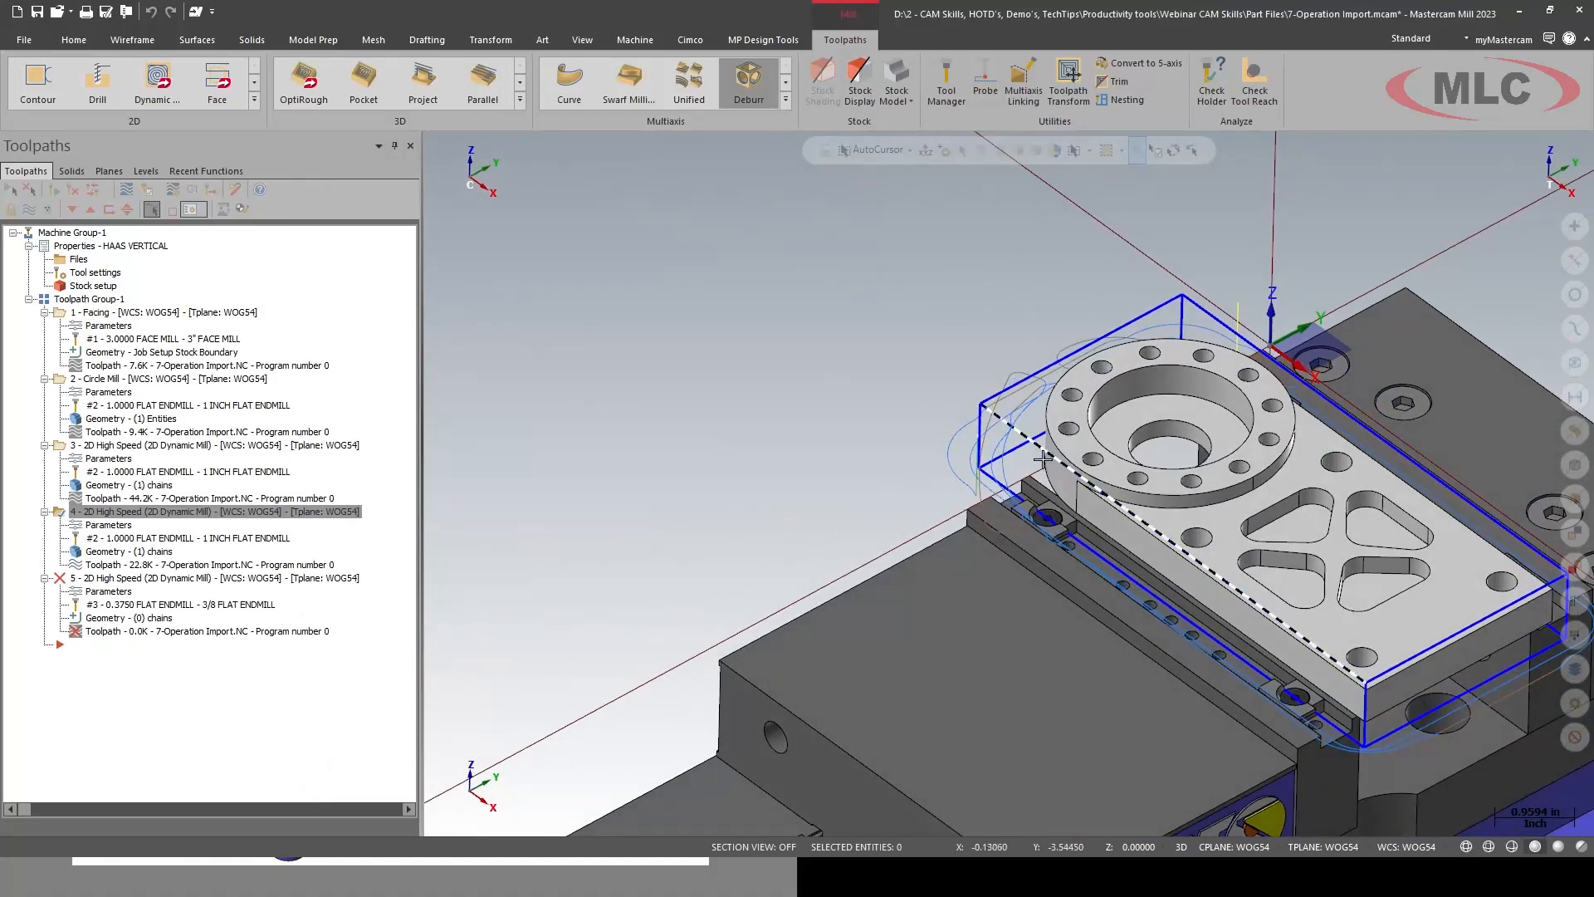
{"action": "scroll", "coordinate": [1042, 458], "scroll_direction": "down", "scroll_amount": 3}
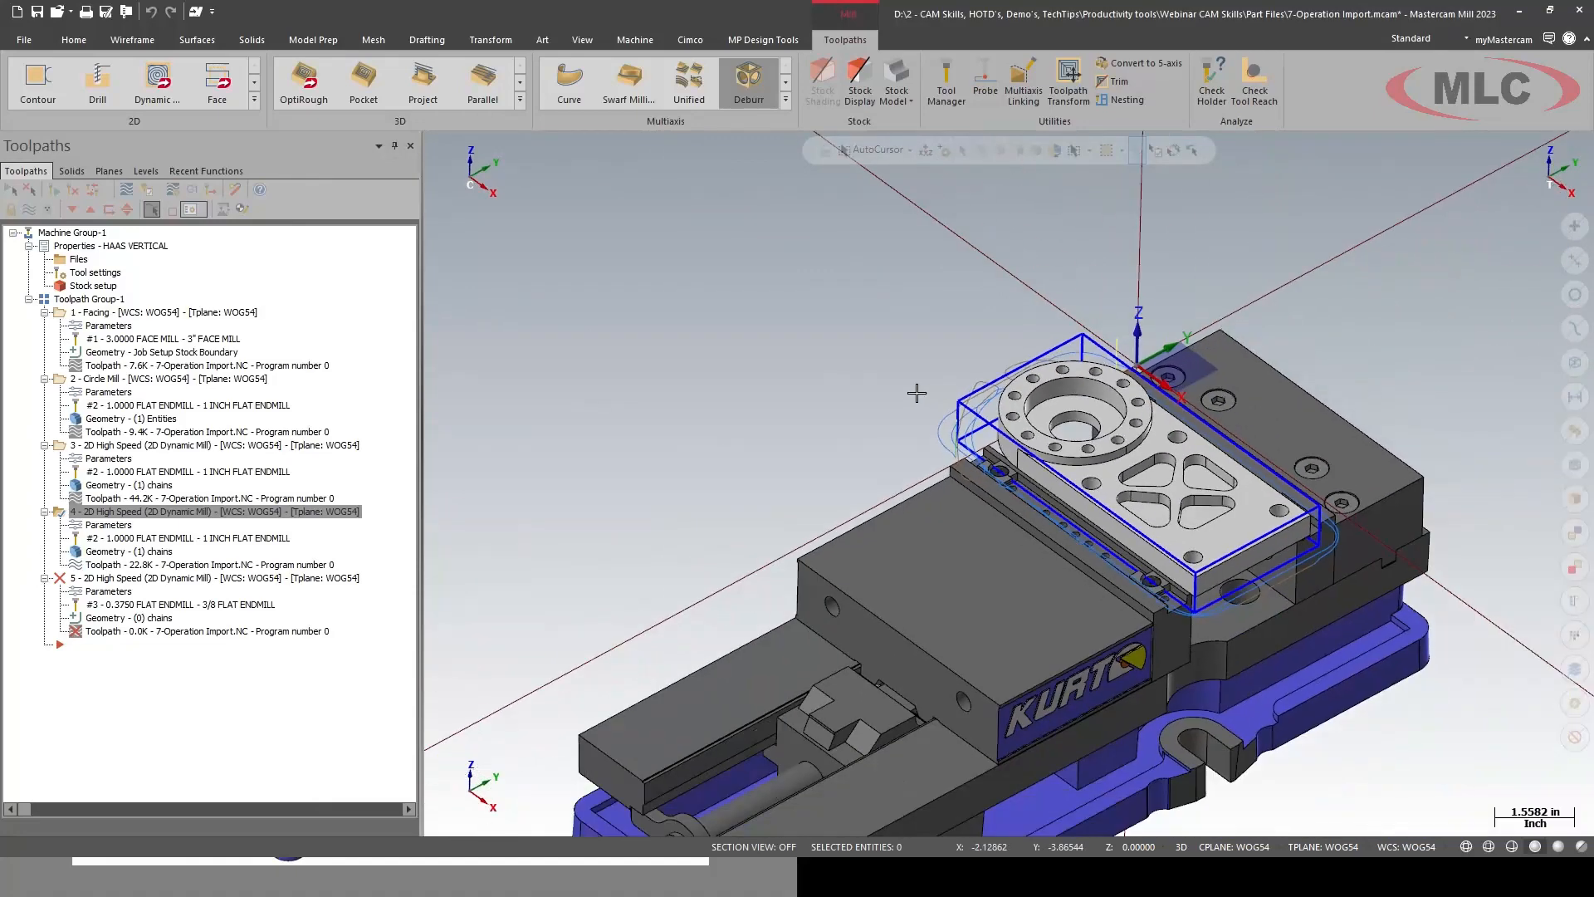
{"action": "left_click", "coordinate": [114, 619]}
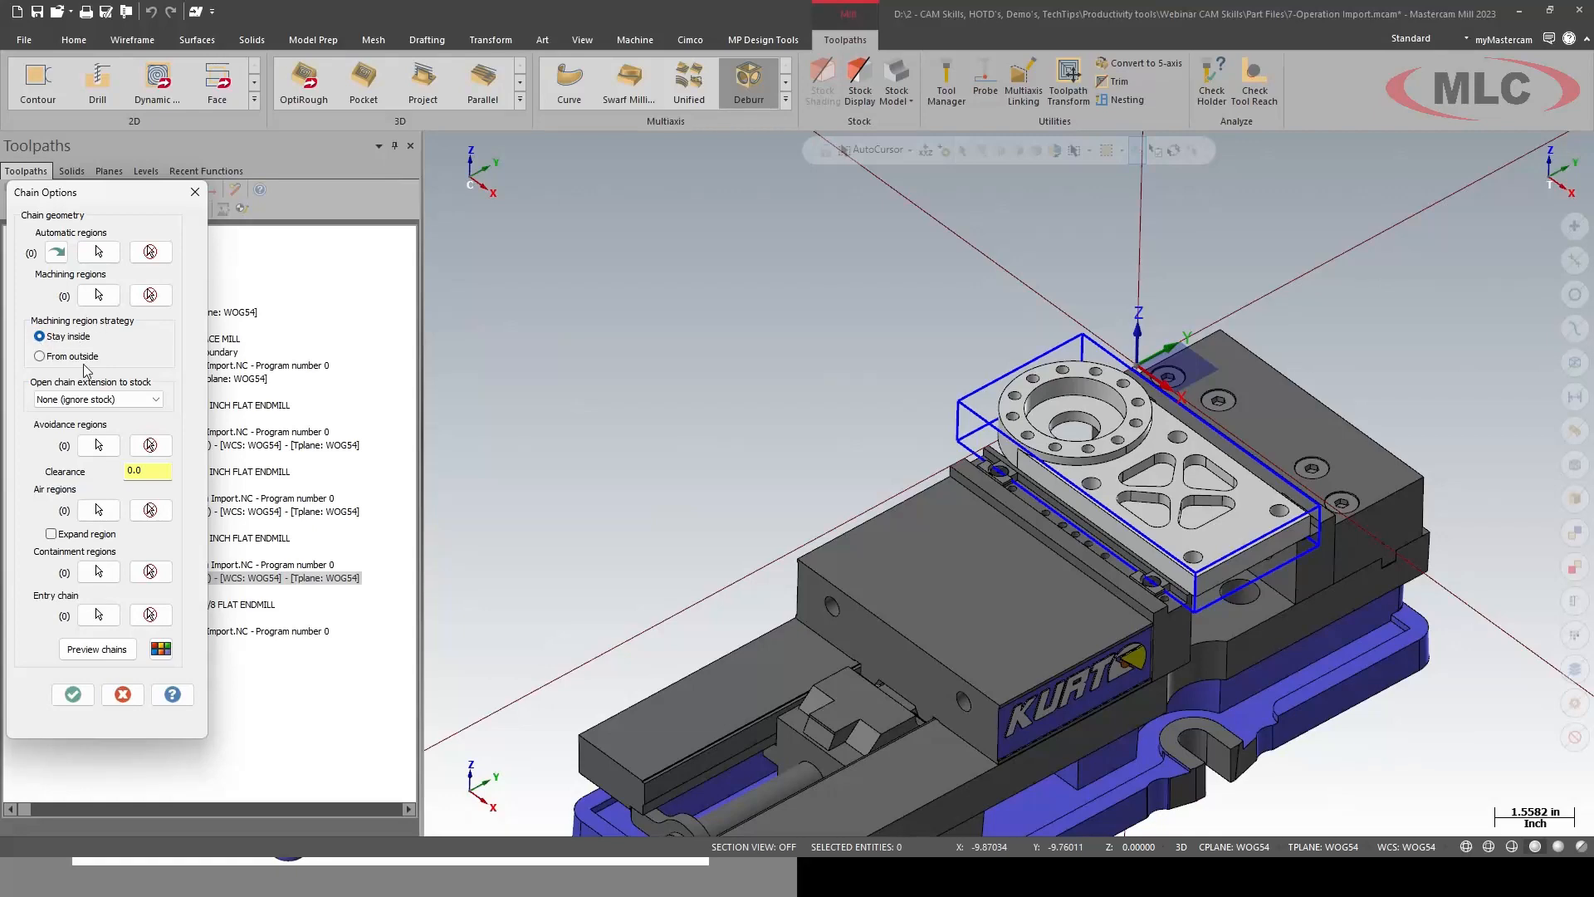
{"action": "left_click", "coordinate": [98, 295]}
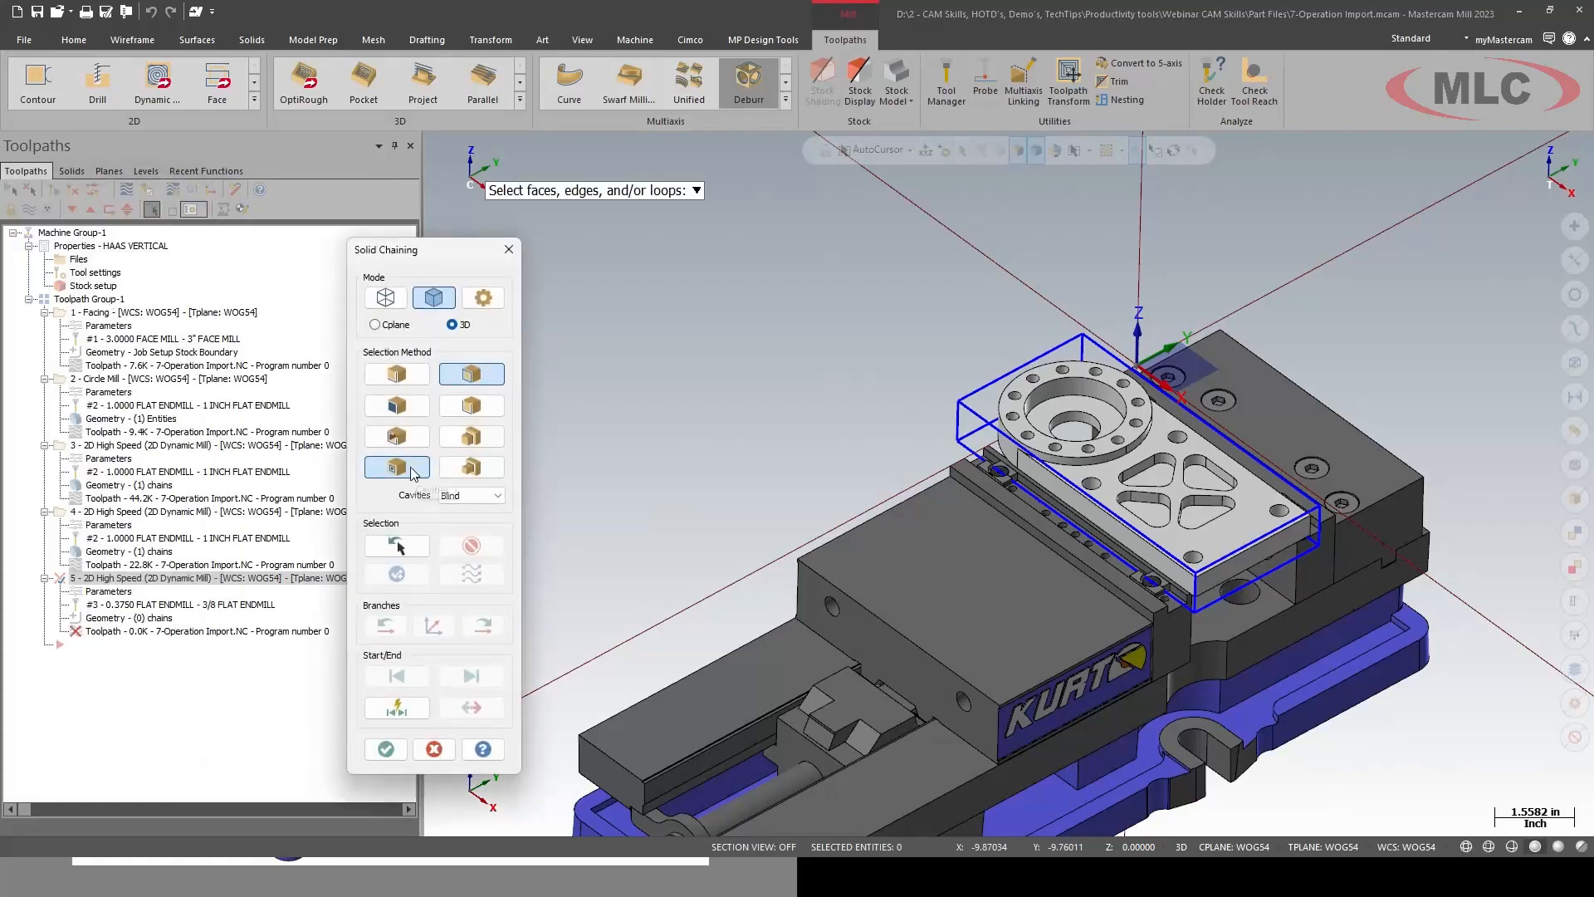
{"action": "scroll", "coordinate": [1095, 494], "scroll_direction": "up", "scroll_amount": 2}
{"action": "left_click", "coordinate": [1284, 554]}
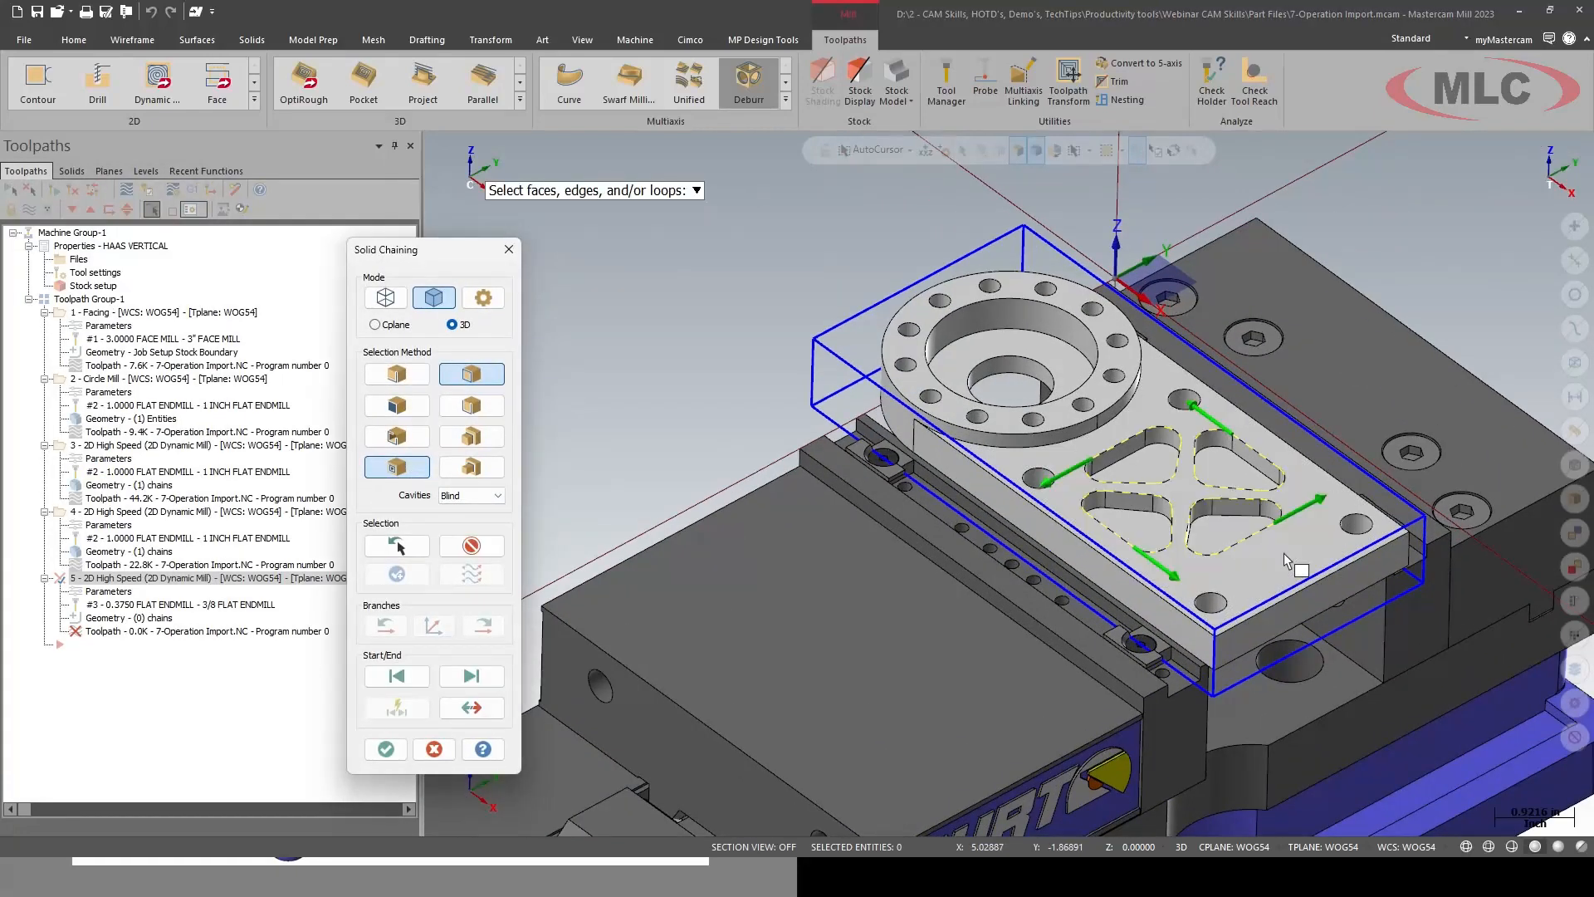
{"action": "left_click", "coordinate": [386, 750]}
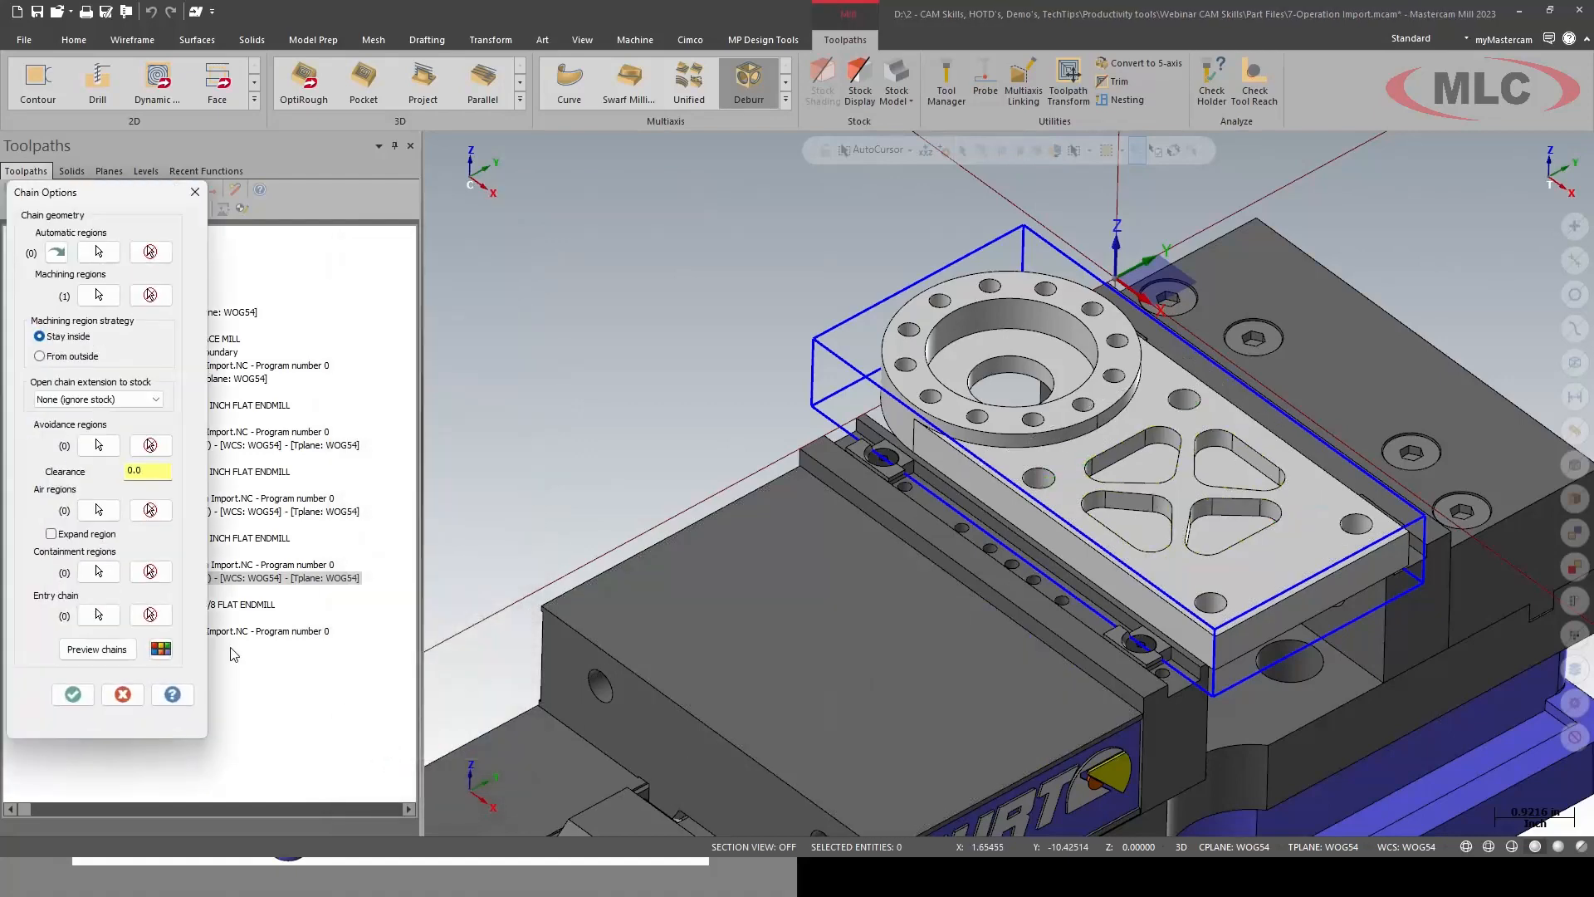
{"action": "left_click", "coordinate": [73, 695]}
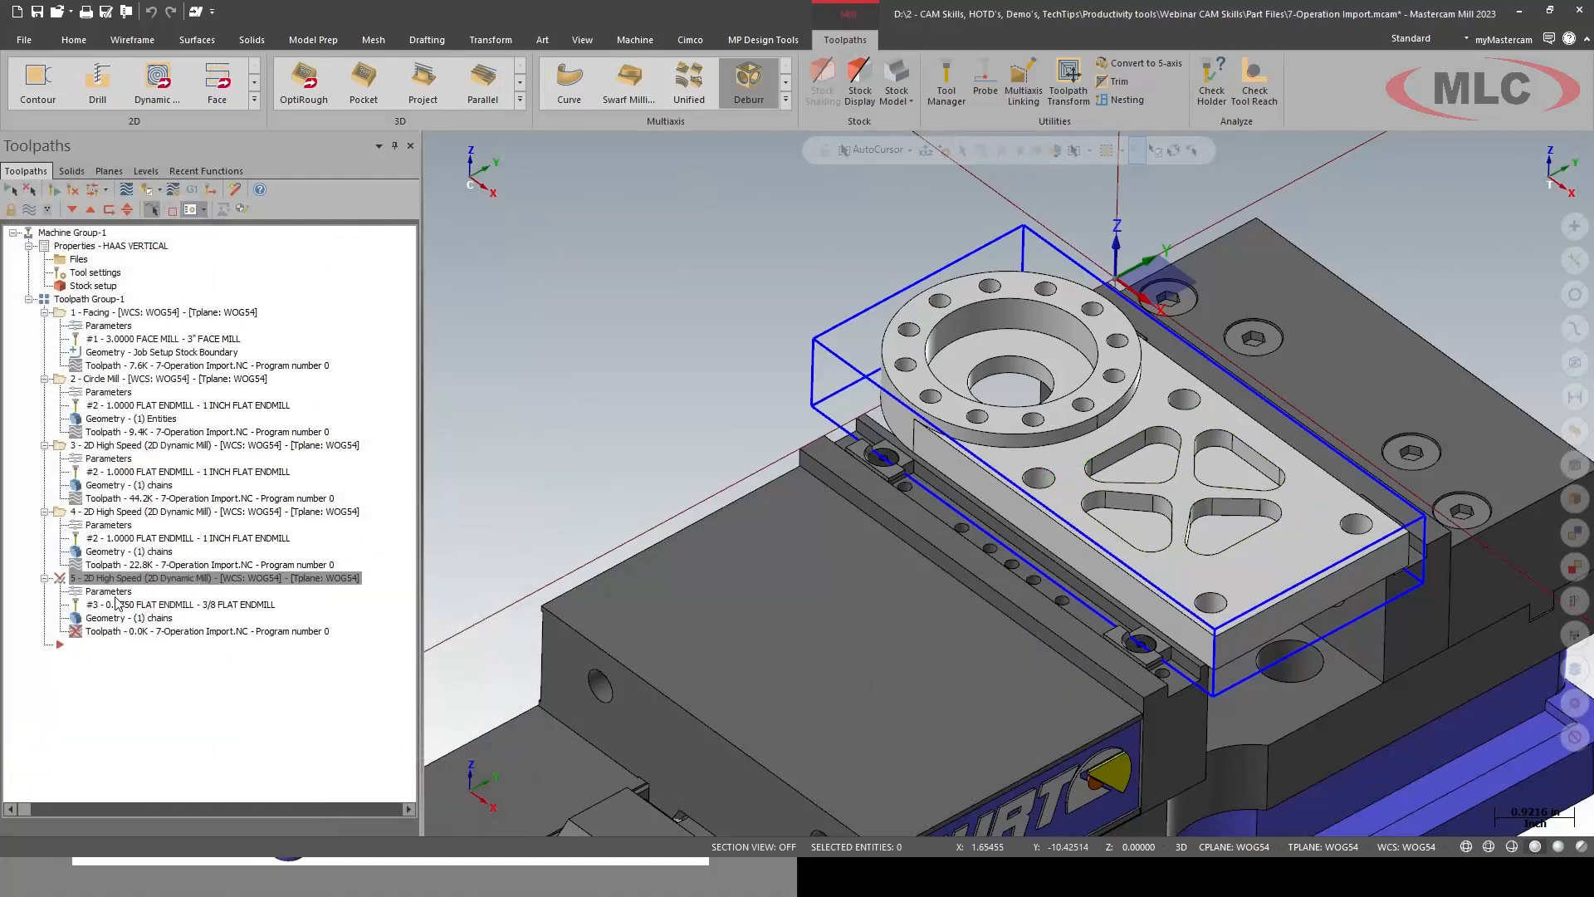
- Set operation 5's top of stock to 0.75 at the plate's corner hole, pick its depth on a triangular pocket's floor edge, and regenerate it
{"action": "left_click", "coordinate": [110, 592]}
{"action": "left_click", "coordinate": [702, 525]}
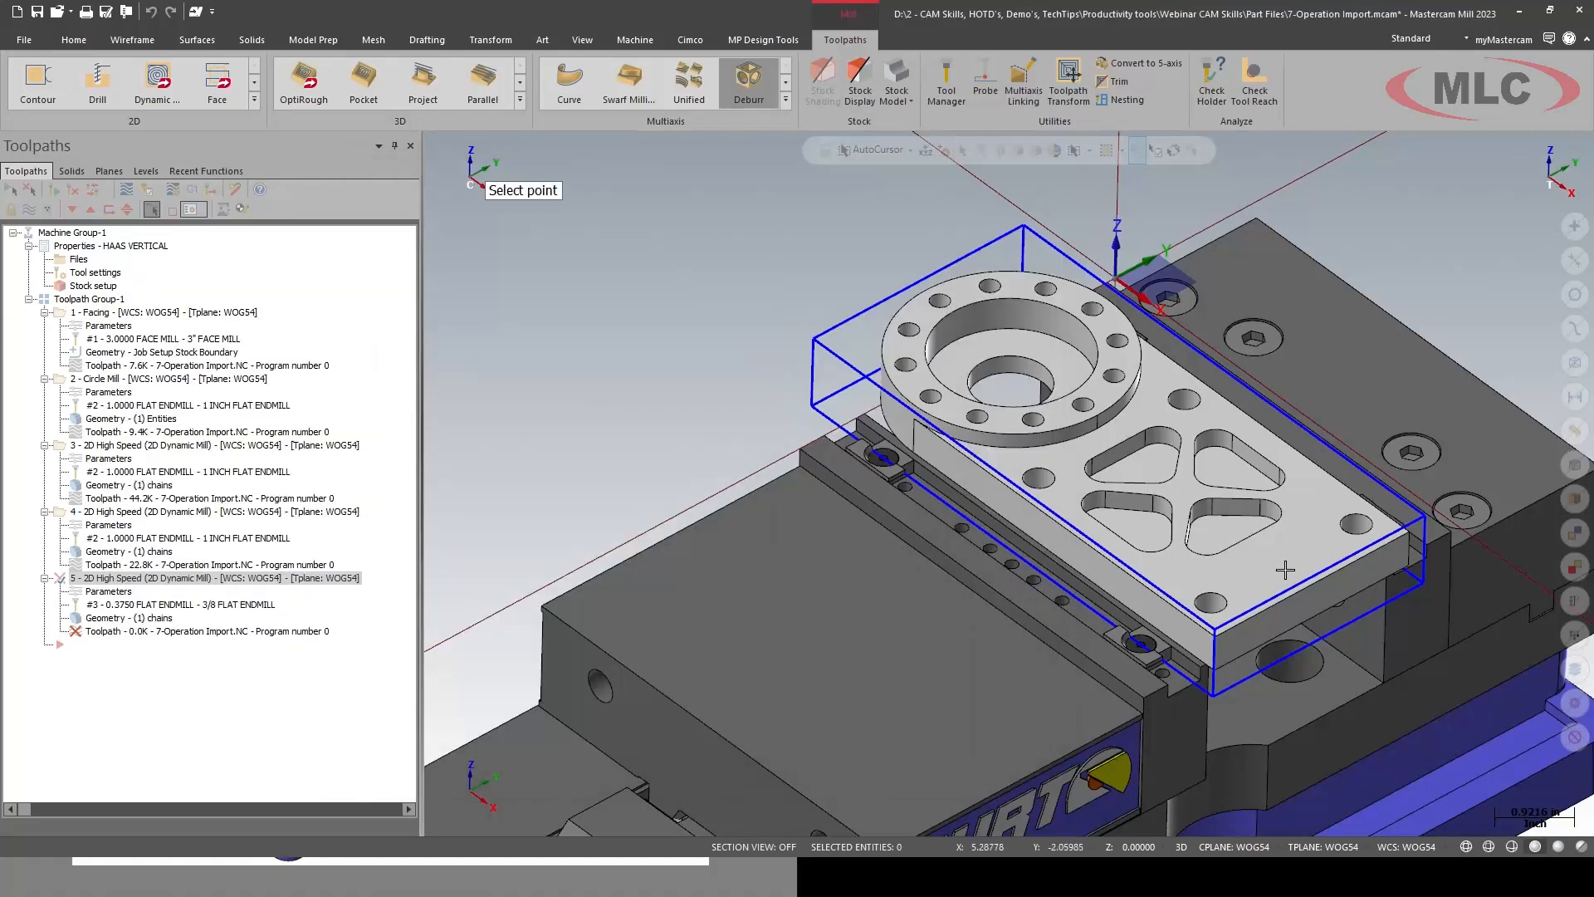
{"action": "left_click", "coordinate": [1356, 524]}
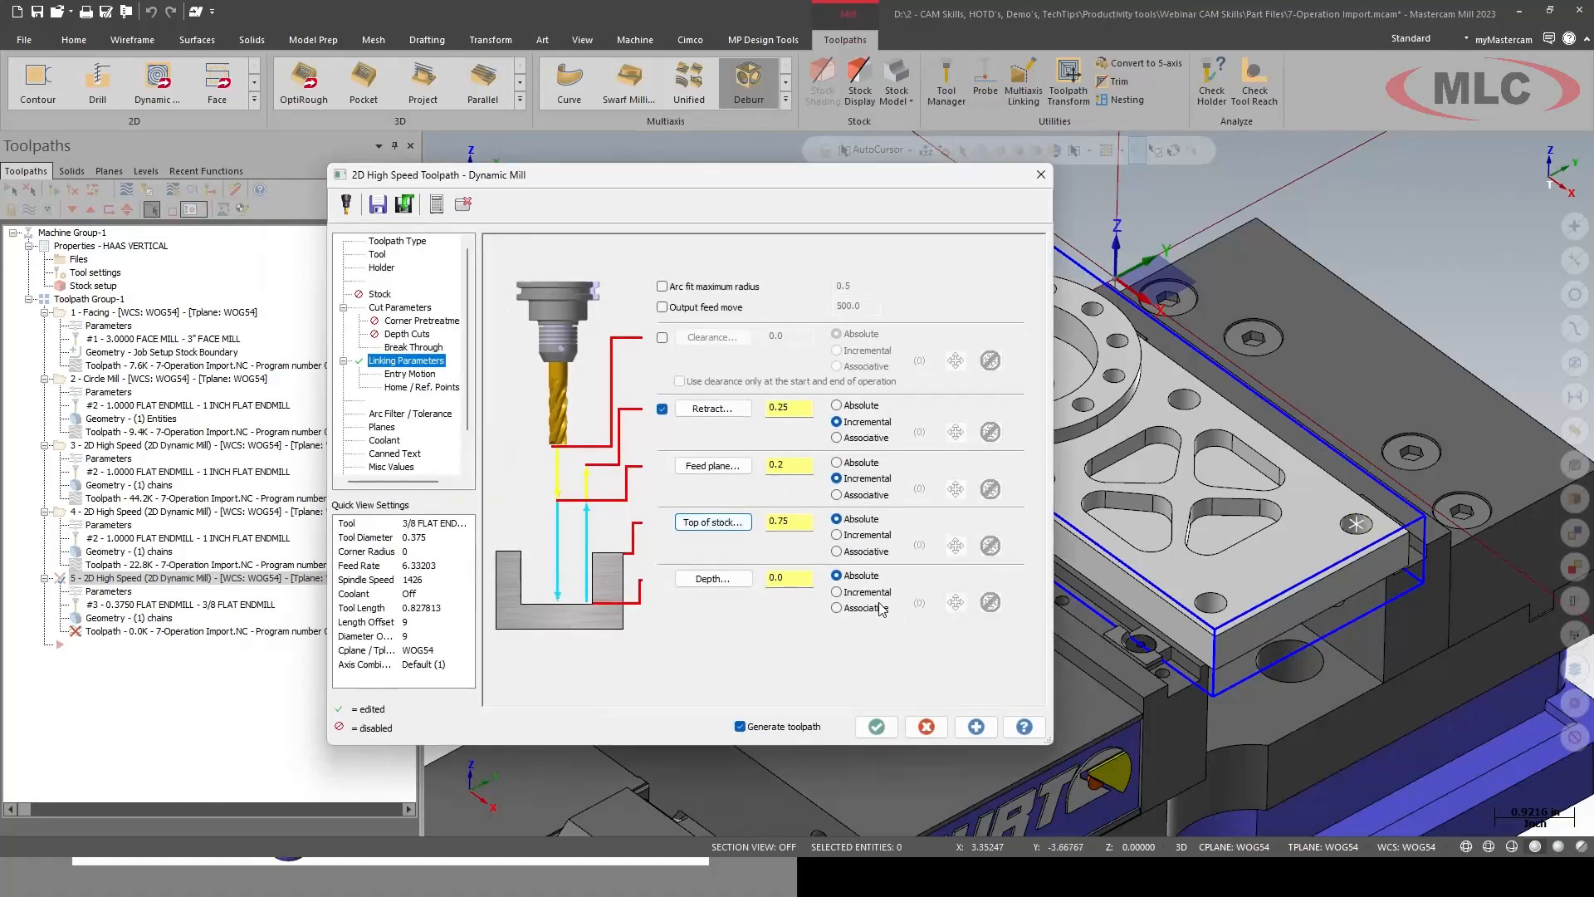
{"action": "left_click", "coordinate": [712, 578]}
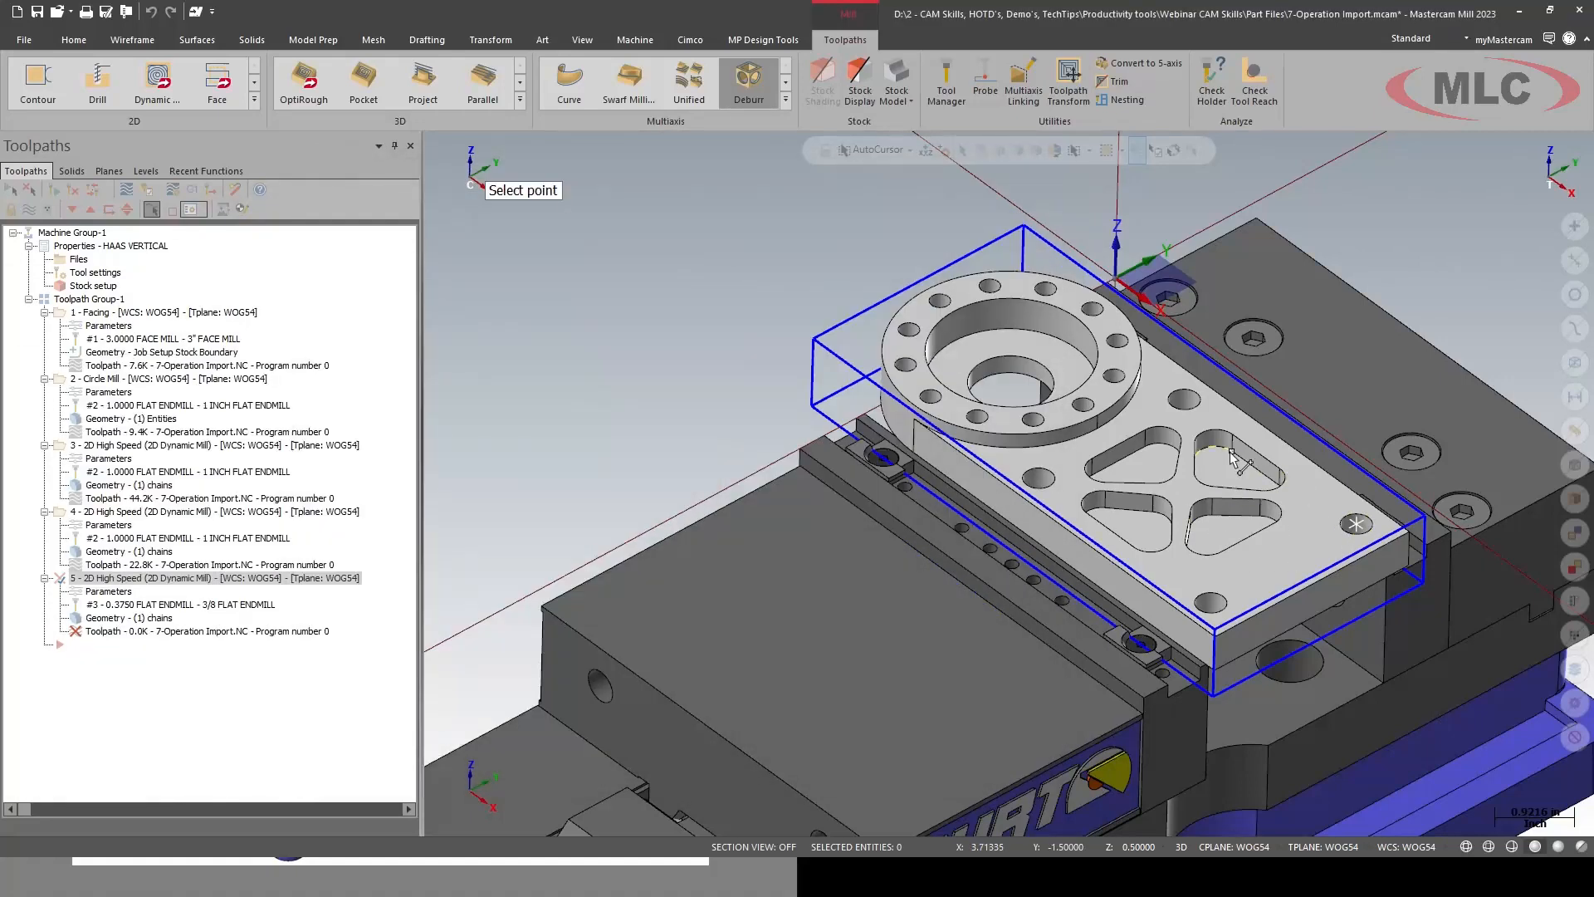
{"action": "left_click", "coordinate": [1231, 459]}
{"action": "left_click", "coordinate": [878, 727]}
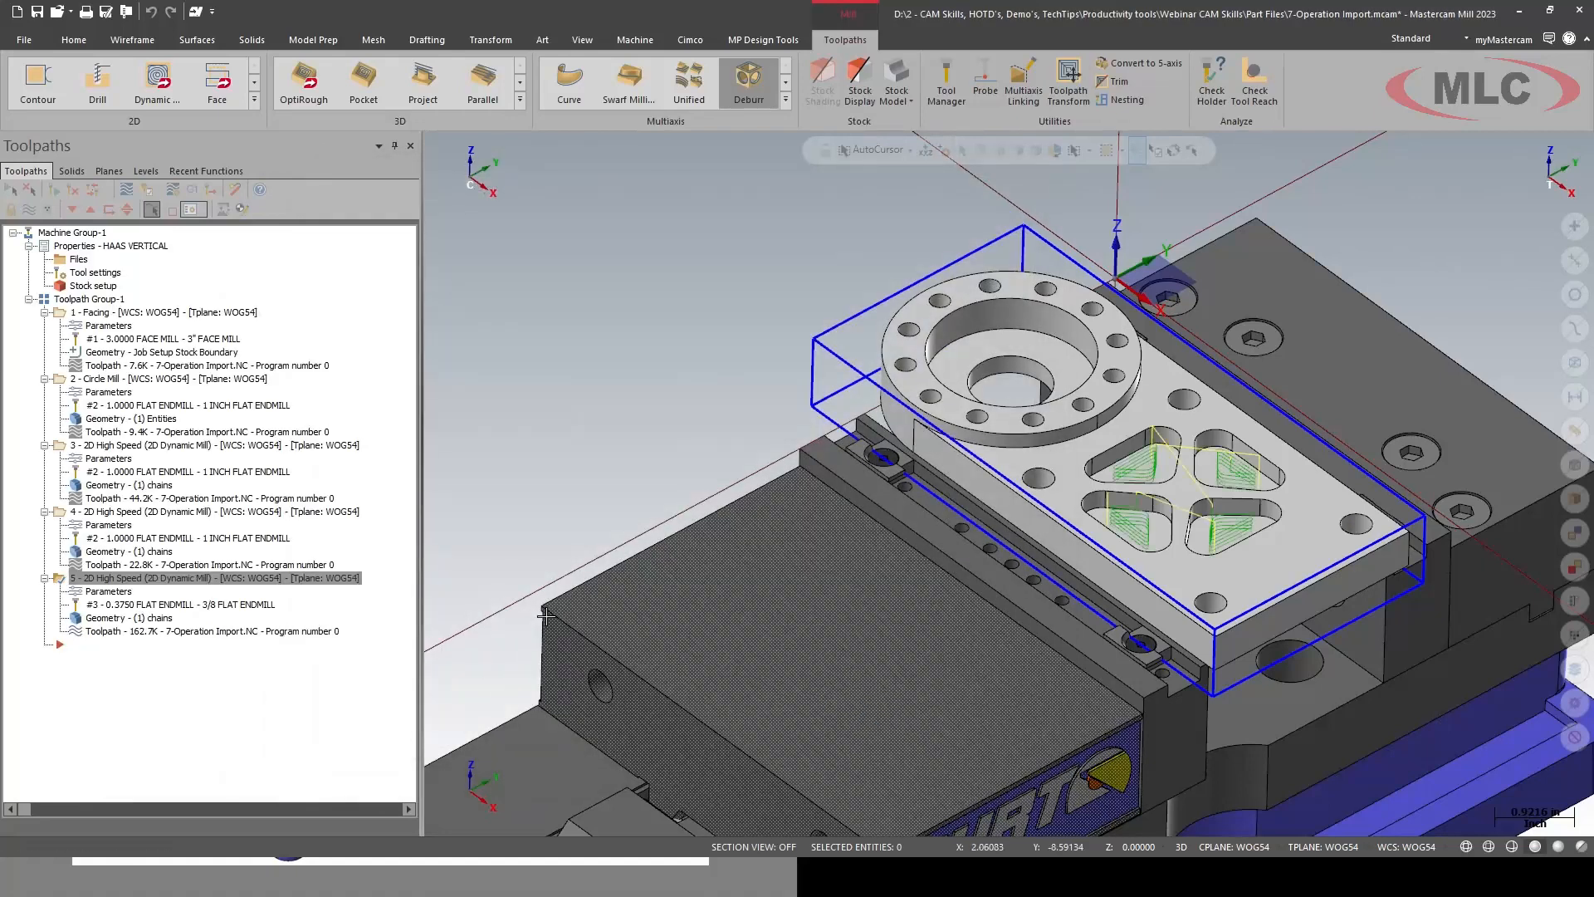
- Select all operations in Toolpath Group-1 to display their toolpaths together on the part
{"action": "left_click", "coordinate": [93, 298]}
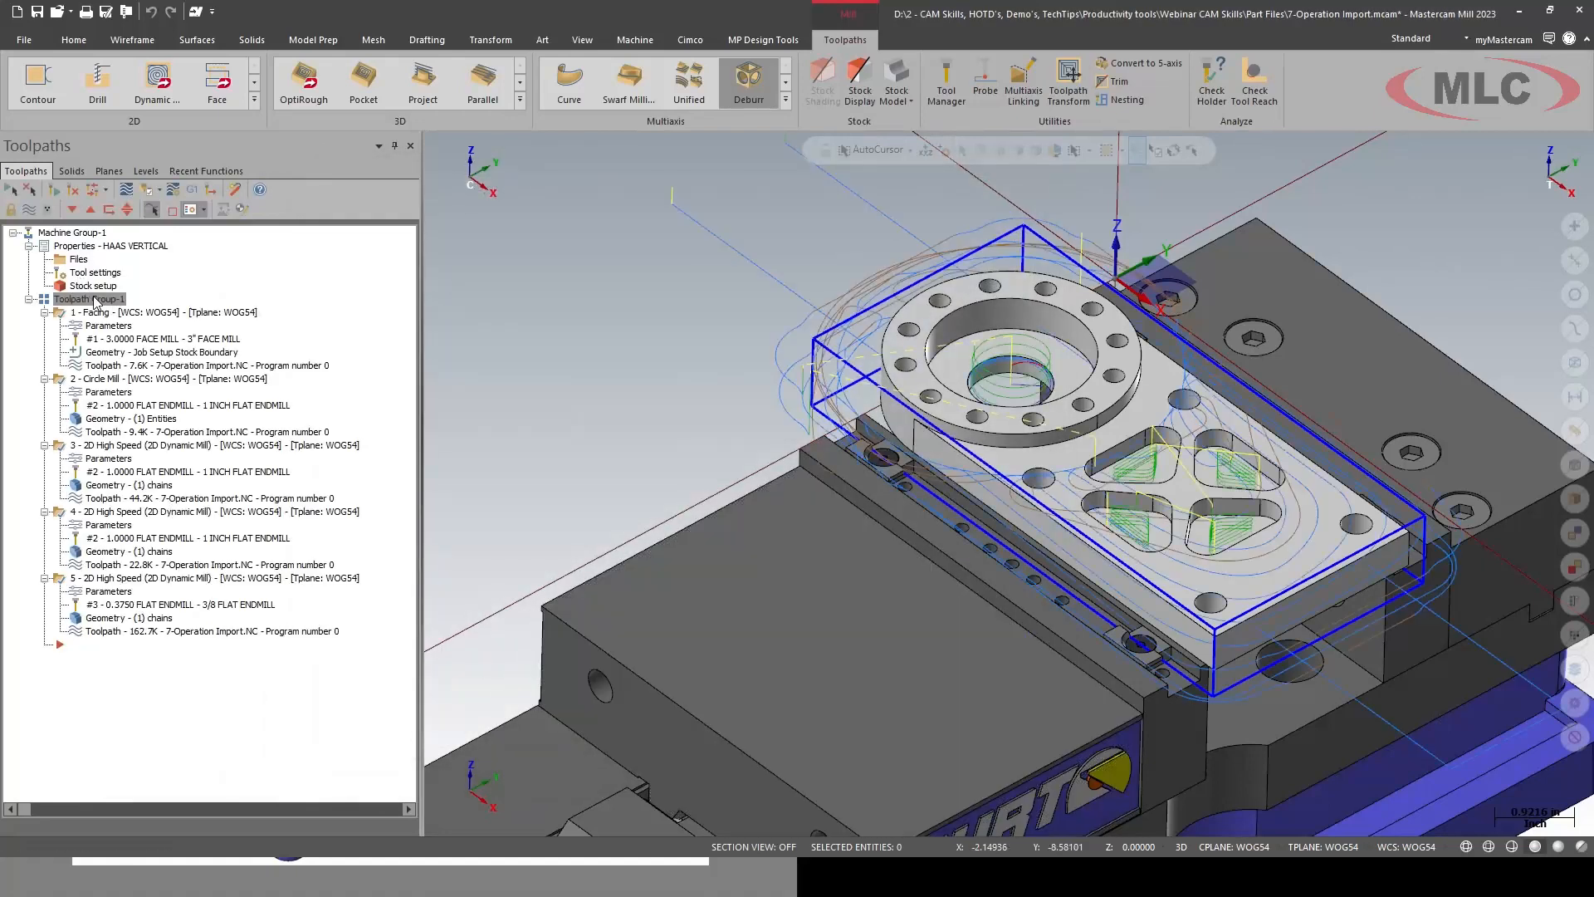